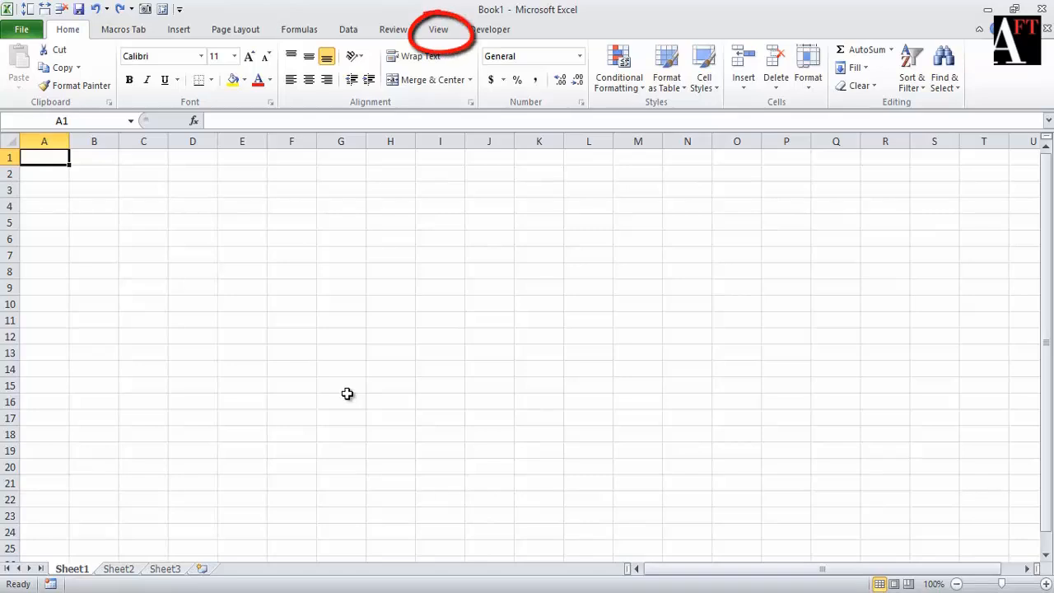
# Turn off the gridlines on Sheet1.
pyautogui.press('alt')
pyautogui.press('w')
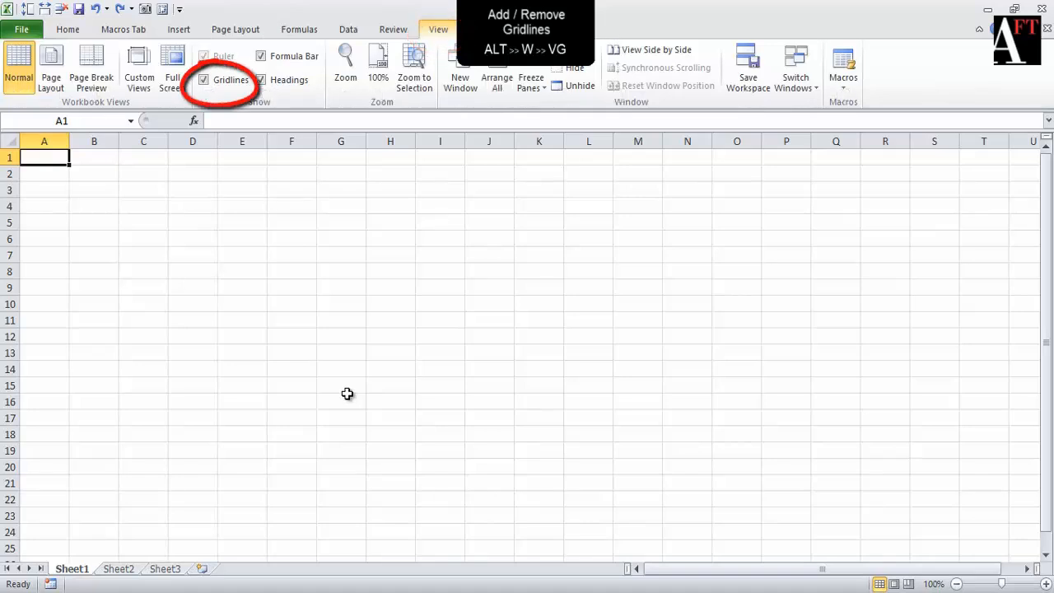
pyautogui.press('v')
pyautogui.press('g')
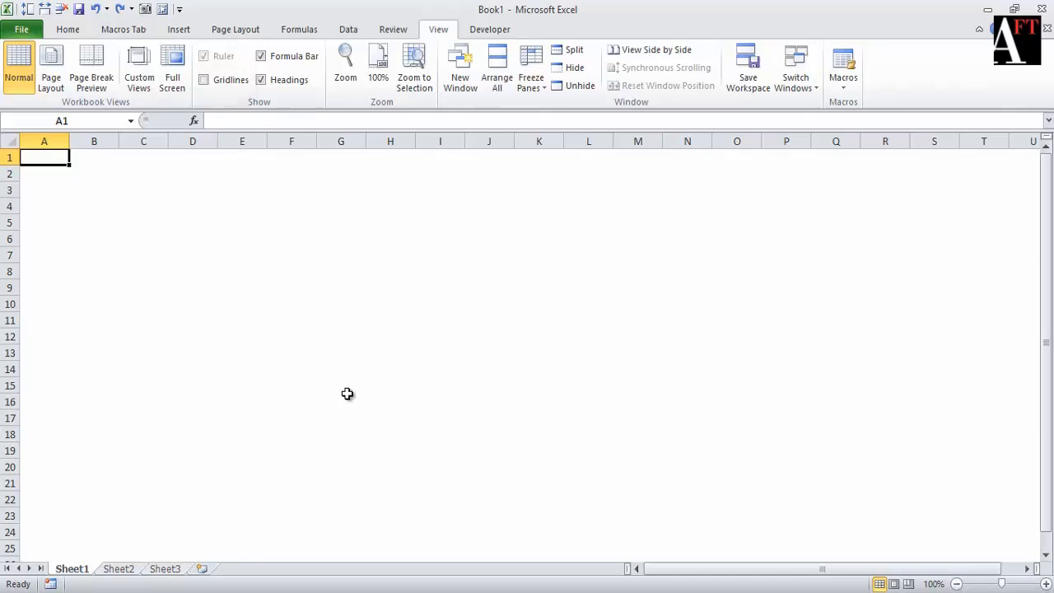
# Rename the Sheet1 worksheet as Template.
pyautogui.rightClick(74, 569)
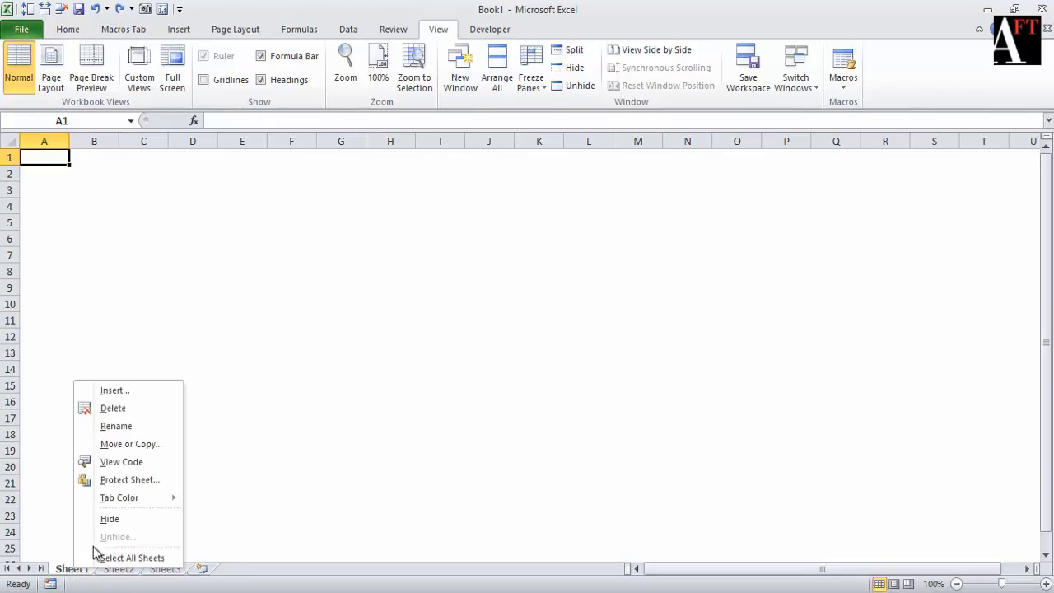
pyautogui.click(131, 425)
pyautogui.write('Template')
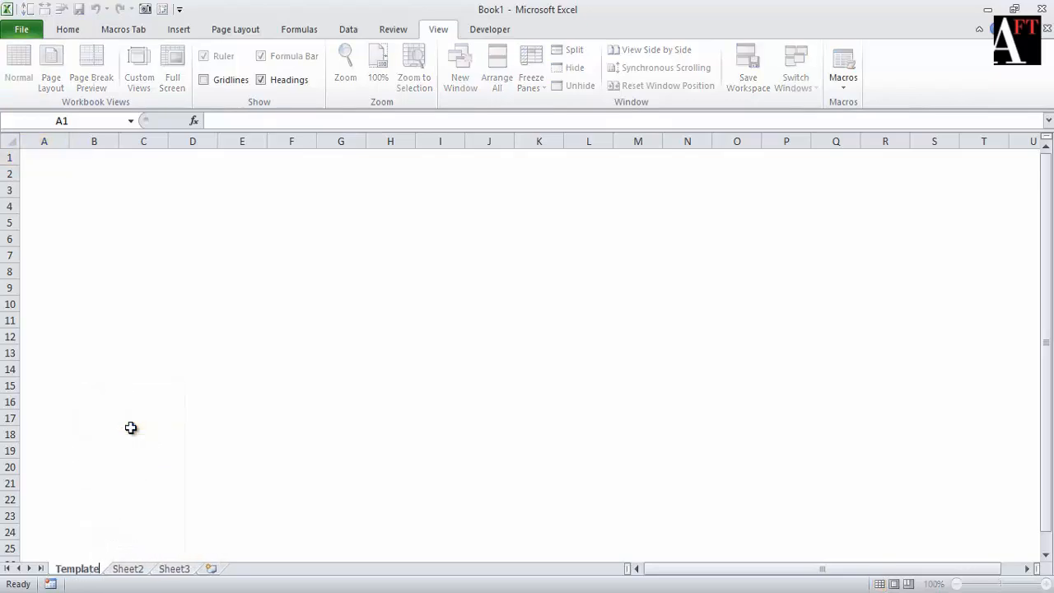
pyautogui.press('Return')
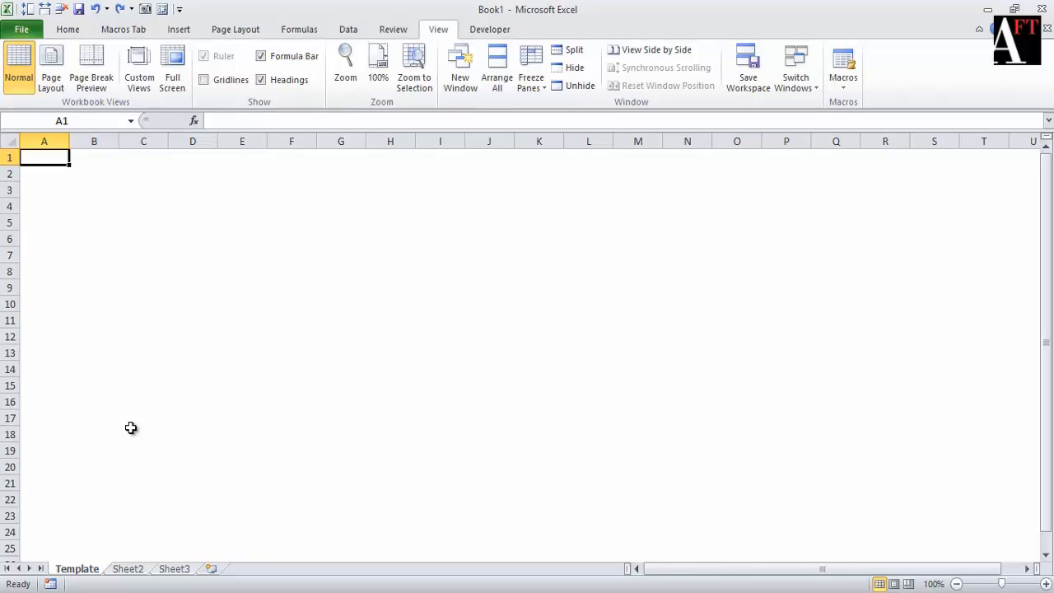
# Set the width of columns A through D to 2.
pyautogui.hotkey('shift', 'Right')
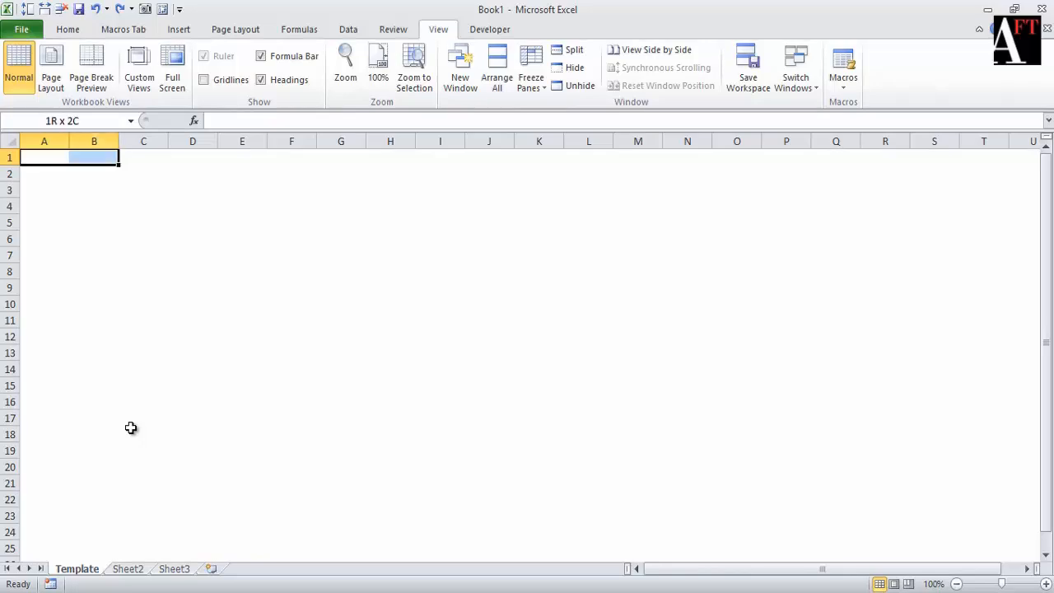
pyautogui.hotkey('shift', 'Right')
pyautogui.hotkey('shift', 'Right')
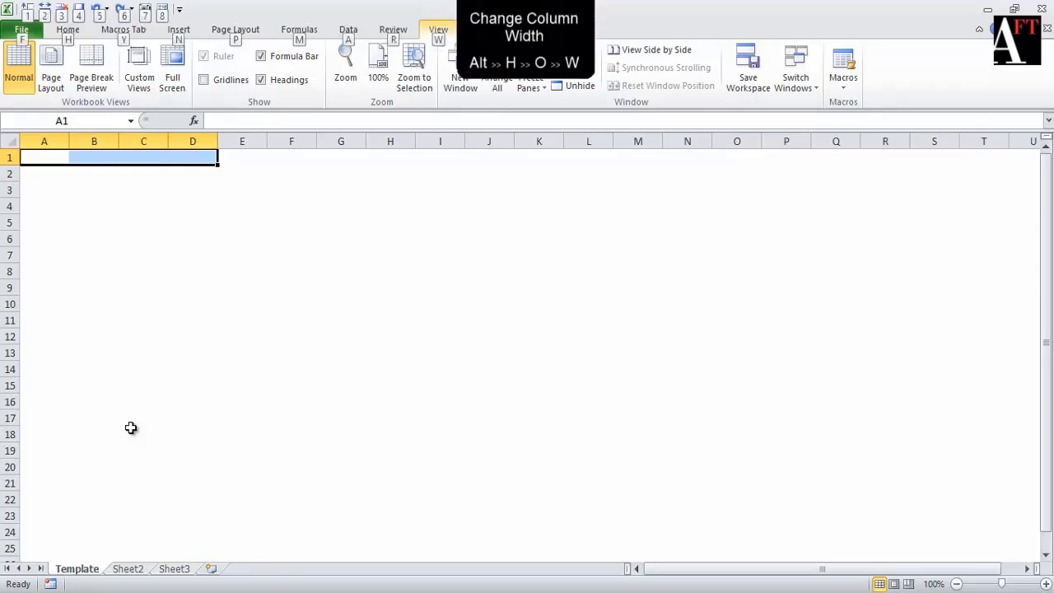
pyautogui.hotkey('alt', 'h')
pyautogui.press('o')
pyautogui.press('w')
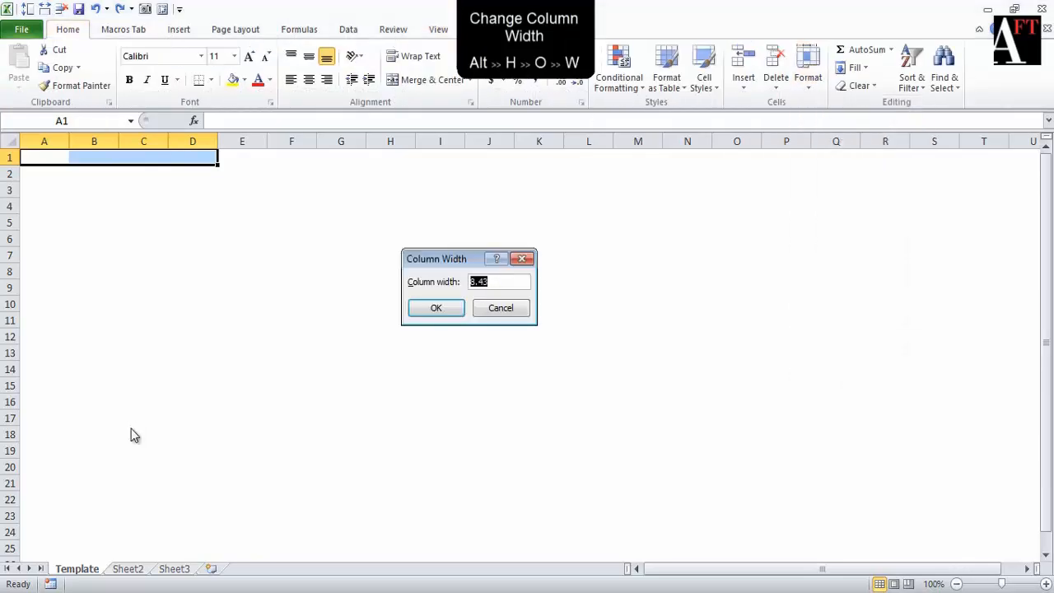
pyautogui.write('2')
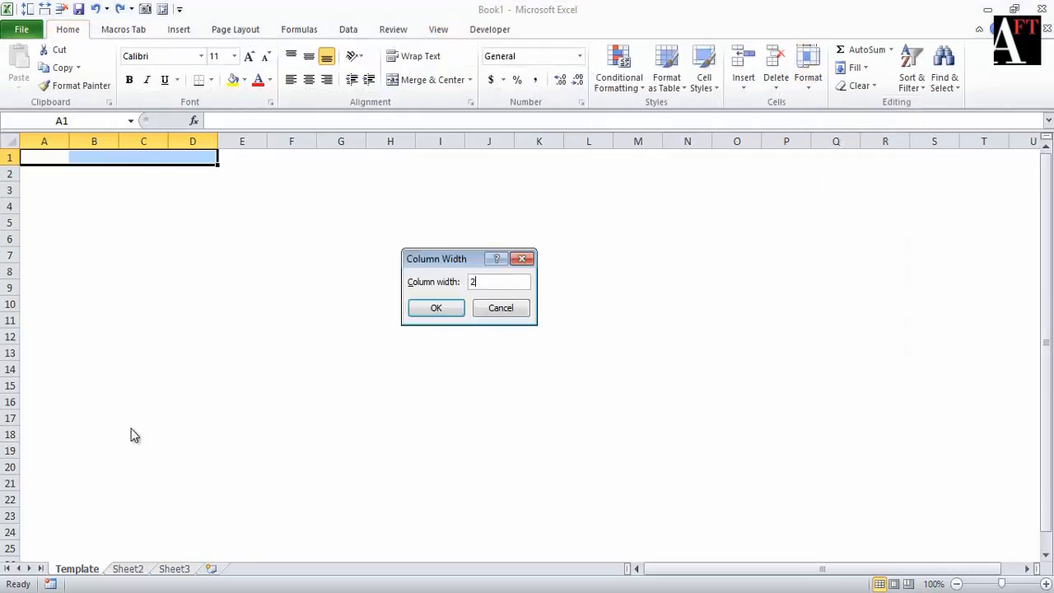
pyautogui.press('Return')
# Set the width of column E to 40 for the line items.
pyautogui.press('Right')
pyautogui.press('Right')
pyautogui.press('Right')
pyautogui.press('Right')
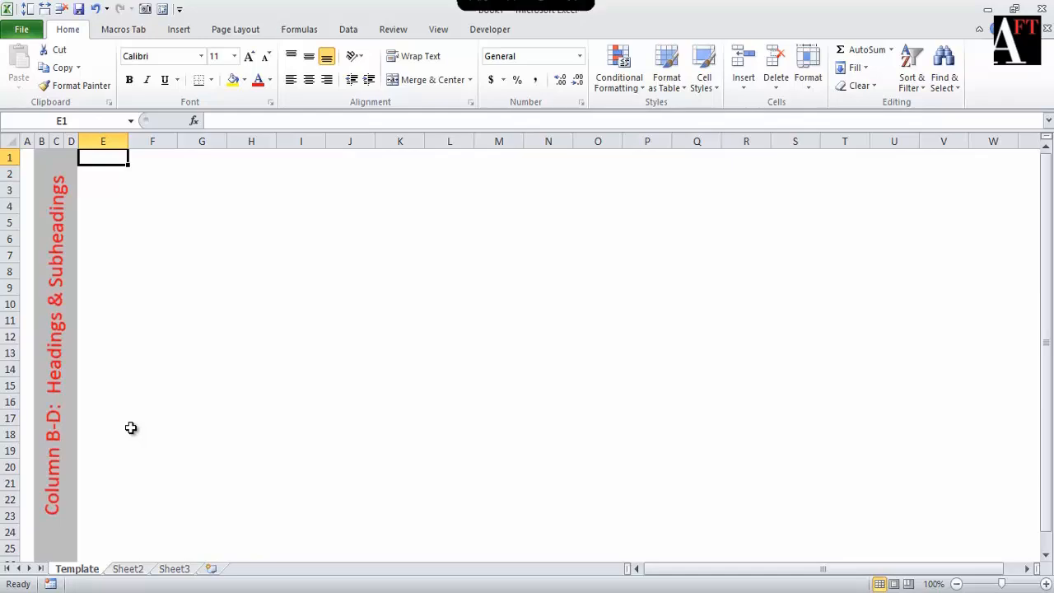
pyautogui.hotkey('alt', 'h')
pyautogui.press('o')
pyautogui.press('w')
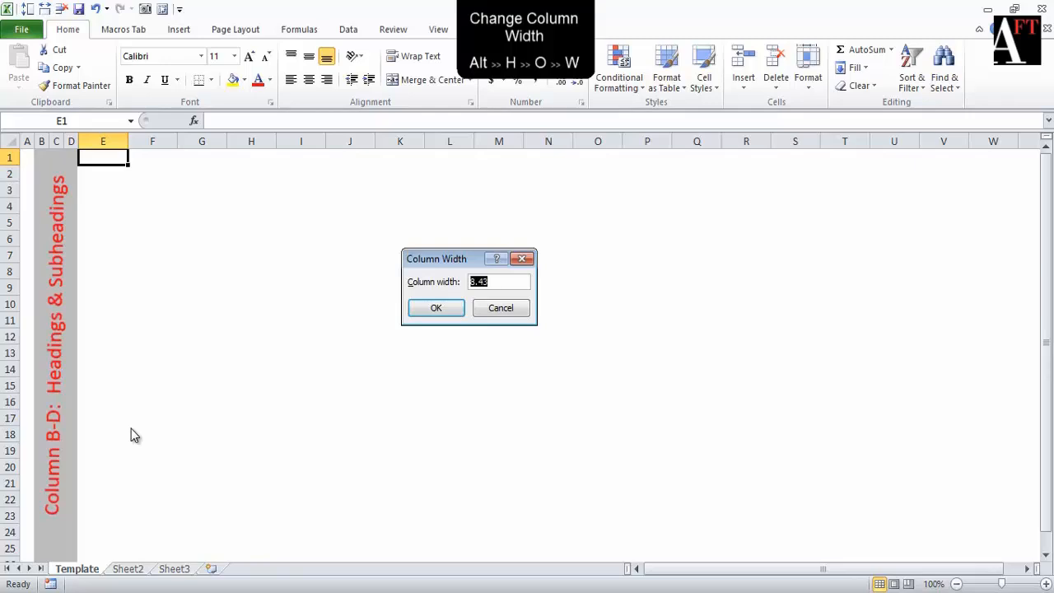
pyautogui.write('40')
pyautogui.press('Return')
# Set the width of columns F through S to 10 for the historical and forecasted numbers.
pyautogui.press('Right')
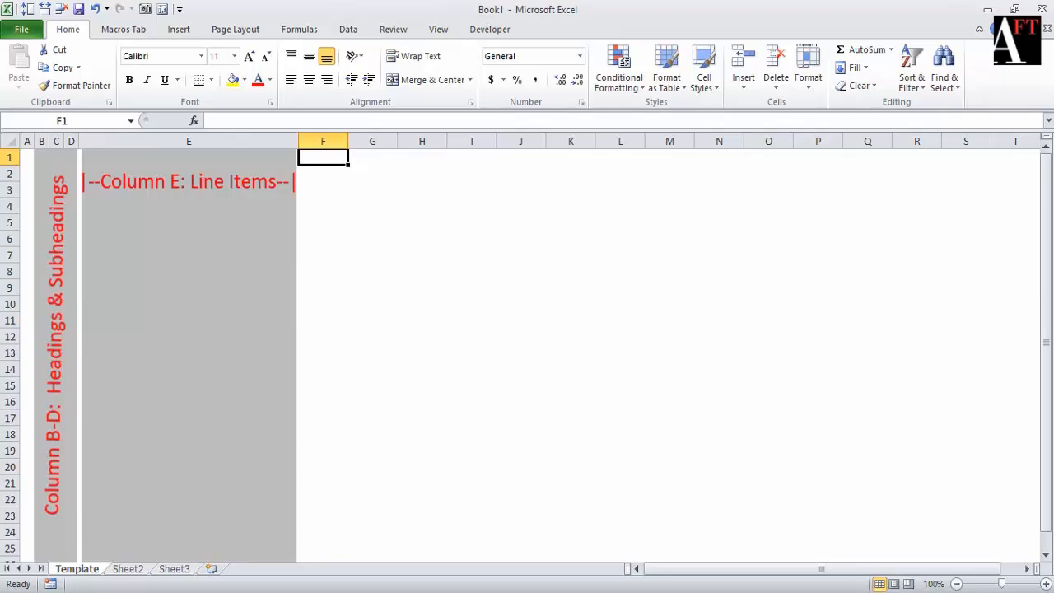
pyautogui.press('Down')
pyautogui.press('Down')
pyautogui.hotkey('shift', 'Right')
pyautogui.hotkey('shift', 'Right')
pyautogui.hotkey('shift', 'Right')
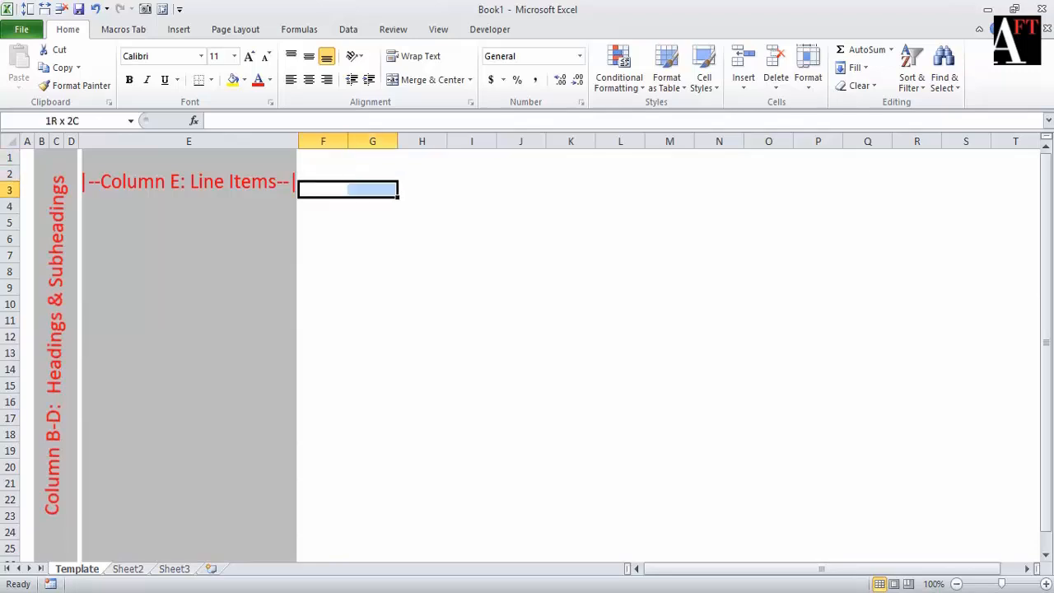
pyautogui.hotkey('shift', 'Right')
pyautogui.hotkey('shift', 'Right')
pyautogui.hotkey('shift', 'Right')
pyautogui.hotkey('shift', 'Right')
pyautogui.hotkey('shift', 'Right')
pyautogui.hotkey('shift', 'Right')
pyautogui.hotkey('shift', 'Right')
pyautogui.hotkey('shift', 'Right')
pyautogui.hotkey('shift', 'Right')
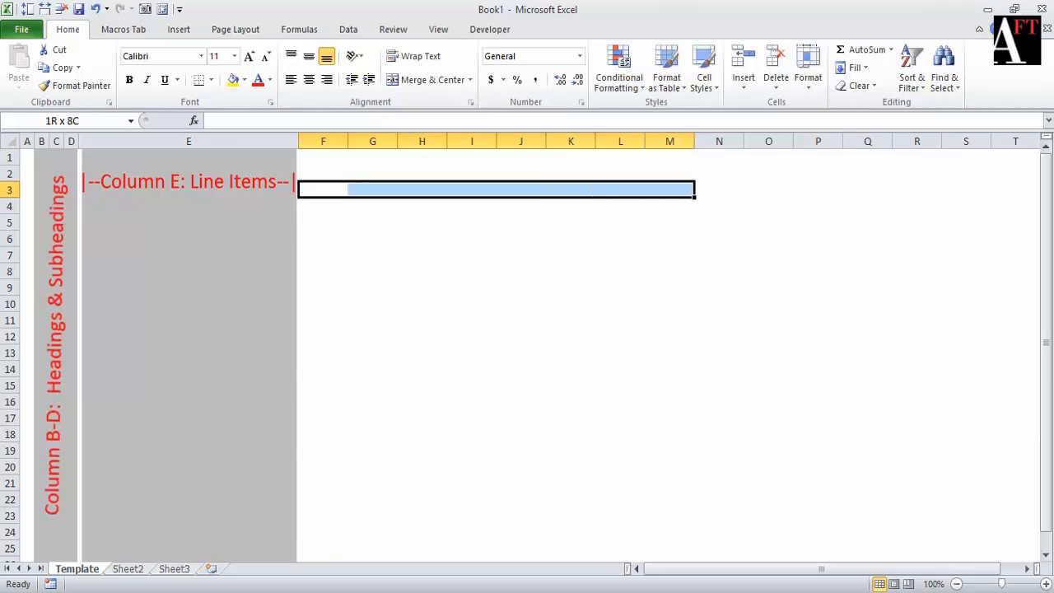
pyautogui.hotkey('shift', 'Right')
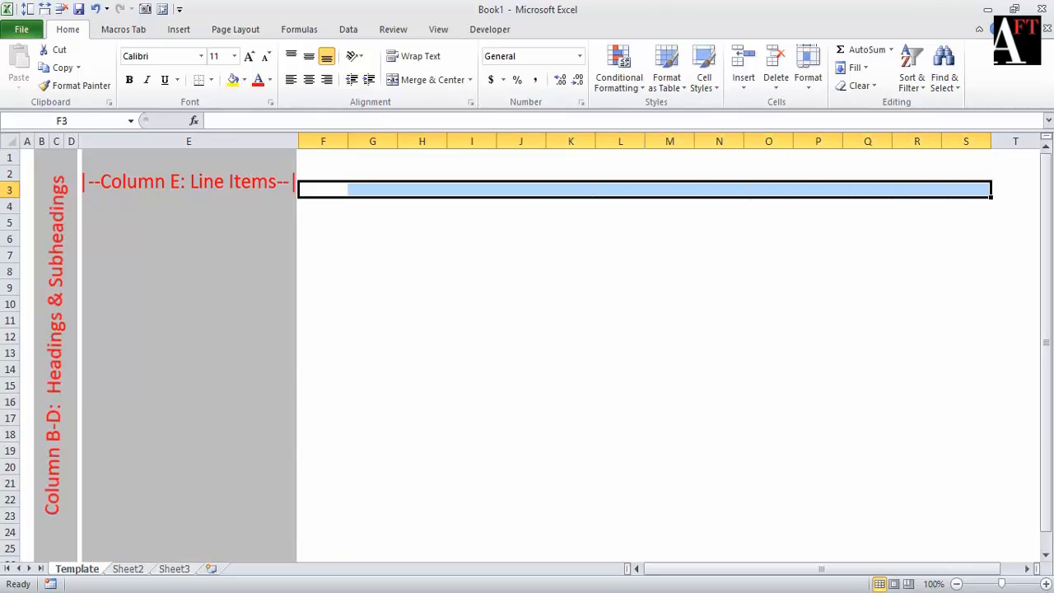
pyautogui.hotkey('alt', 'h')
pyautogui.press('o')
pyautogui.press('w')
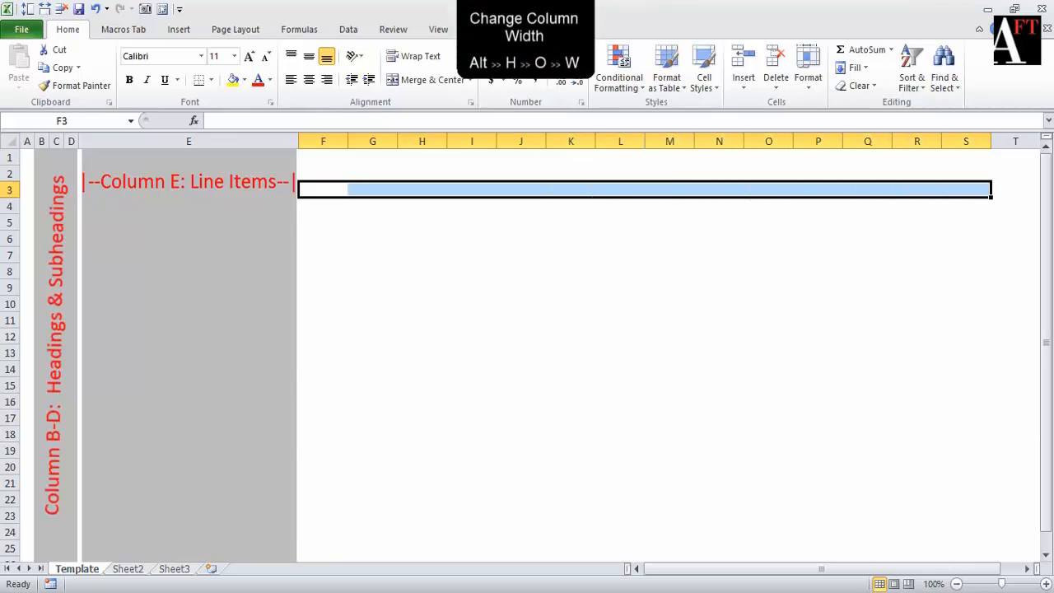
pyautogui.hotkey('alt', 'h')
pyautogui.write('ow')
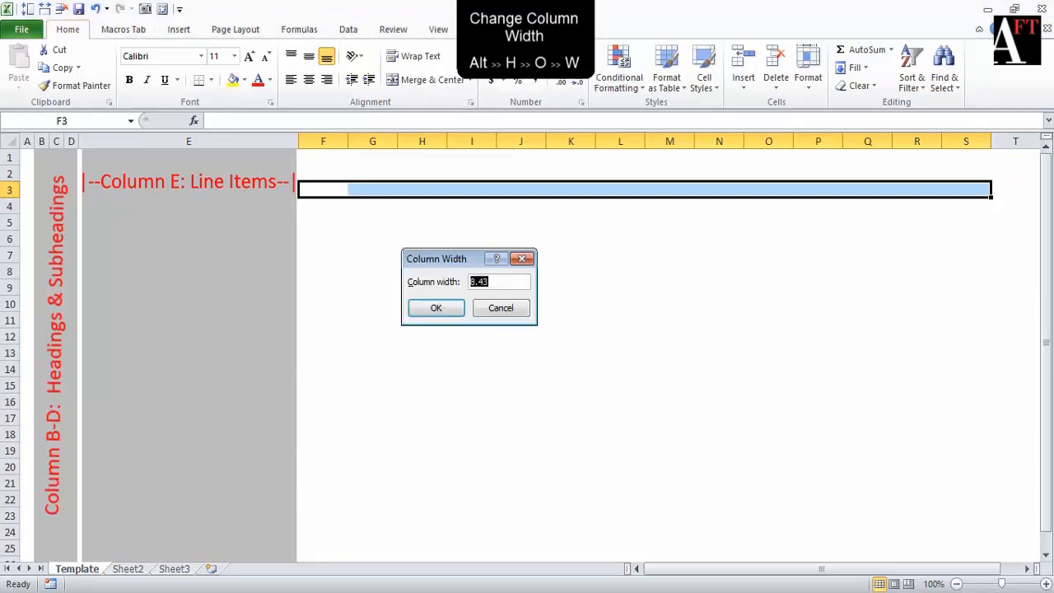
pyautogui.write('10')
pyautogui.press('Return')
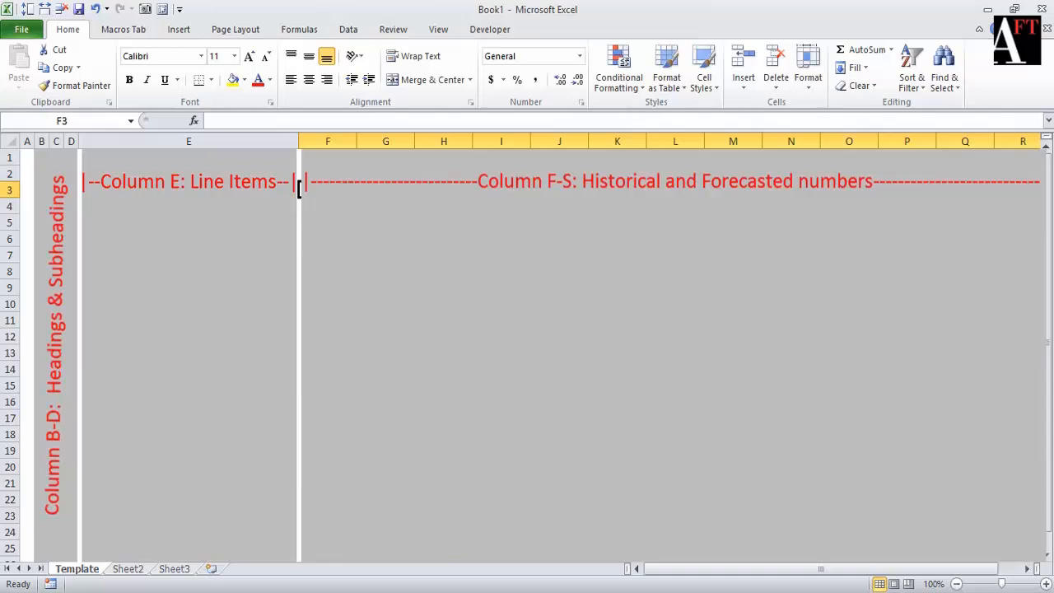
# Set the width of column T to 2.
pyautogui.press('Right')
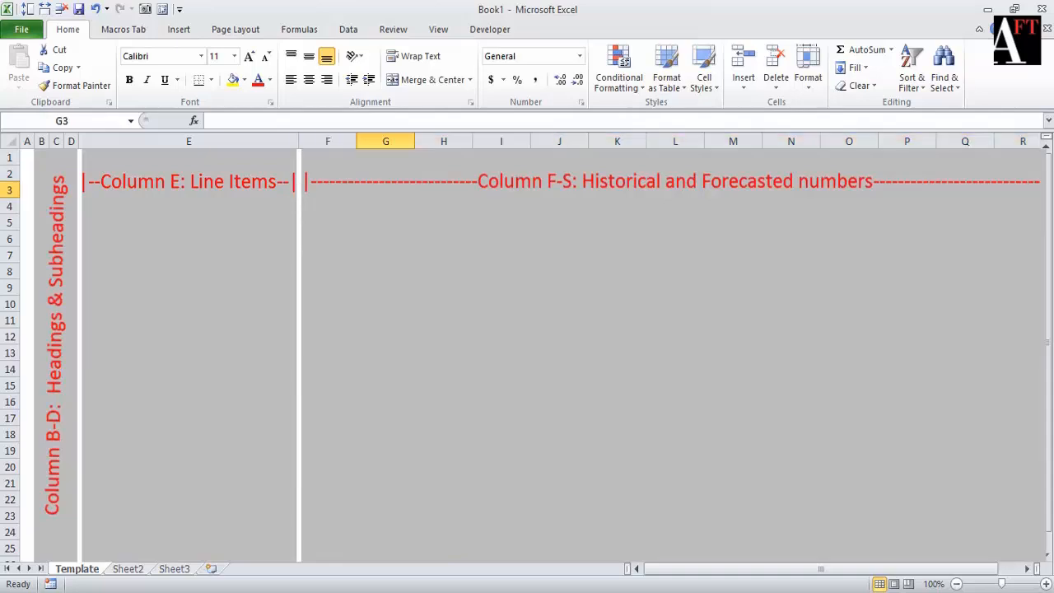
pyautogui.press('Right')
pyautogui.press('Right')
pyautogui.press('Right')
pyautogui.press('Right')
pyautogui.press('Right')
pyautogui.press('Right')
pyautogui.press('Right')
pyautogui.press('Right')
pyautogui.press('Right')
pyautogui.press('Right')
pyautogui.press('Right')
pyautogui.press('Right')
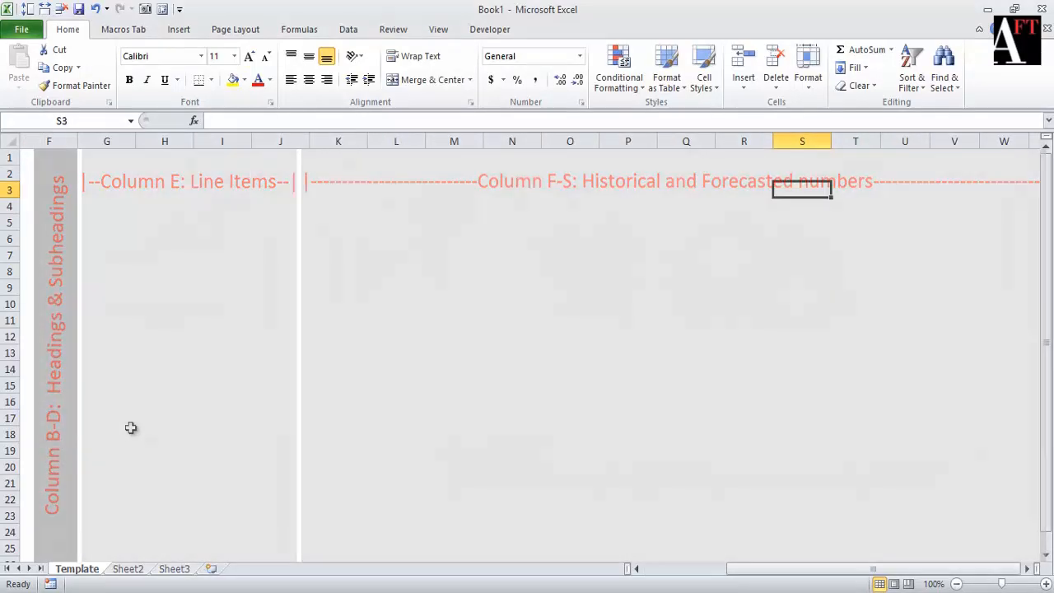
pyautogui.press('Right')
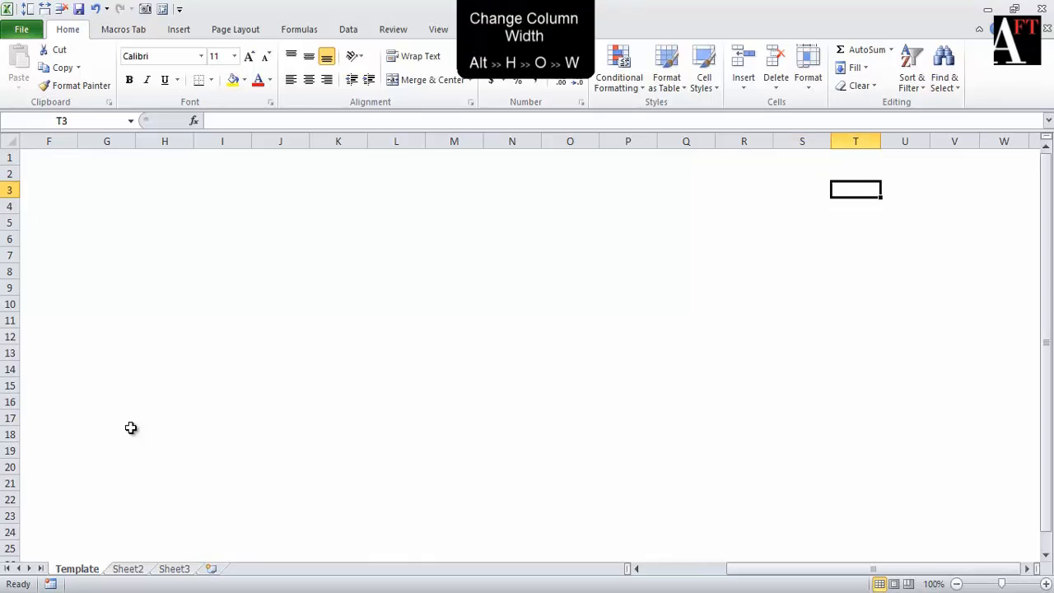
pyautogui.hotkey('alt', 'h')
pyautogui.write('ow')
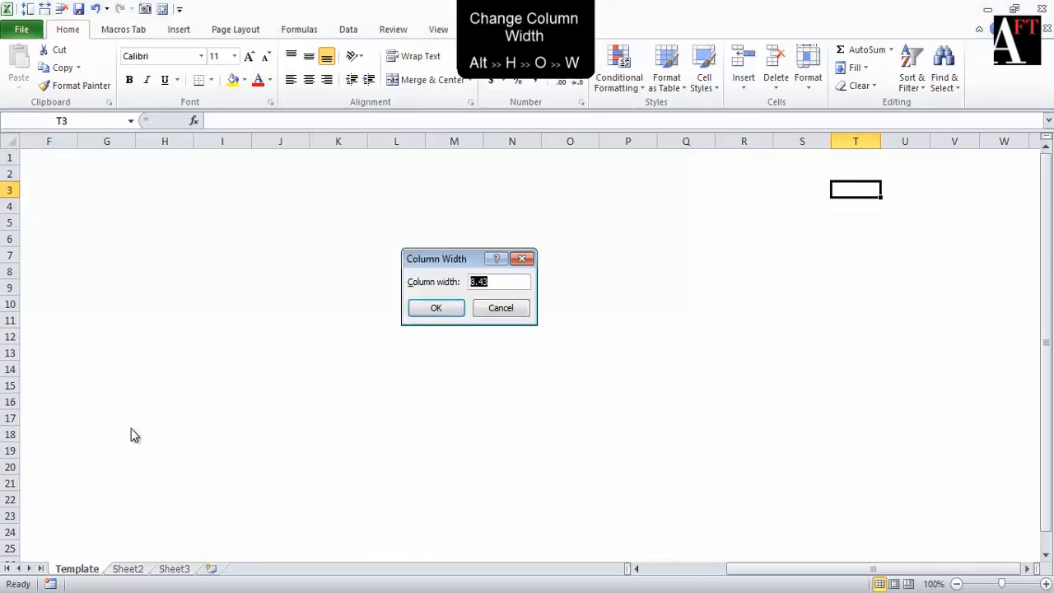
pyautogui.write('2')
pyautogui.press('Return')
# Hide all columns from U through the last column of the sheet.
pyautogui.press('Right')
pyautogui.press('Up')
pyautogui.press('Up')
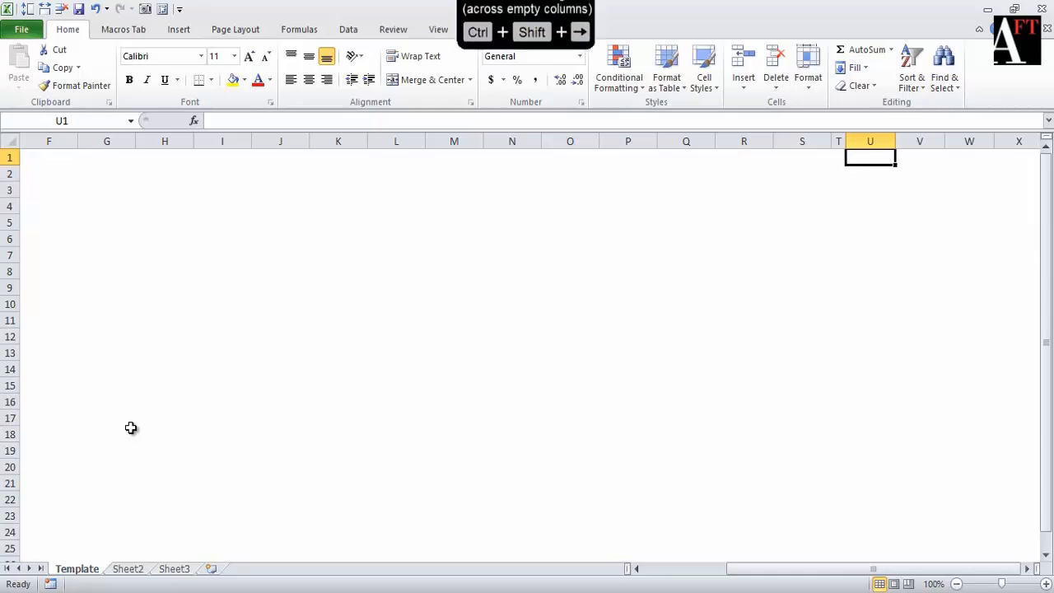
pyautogui.hotkey('ctrl', 'space')
pyautogui.hotkey('ctrl', 'shift', 'Right')
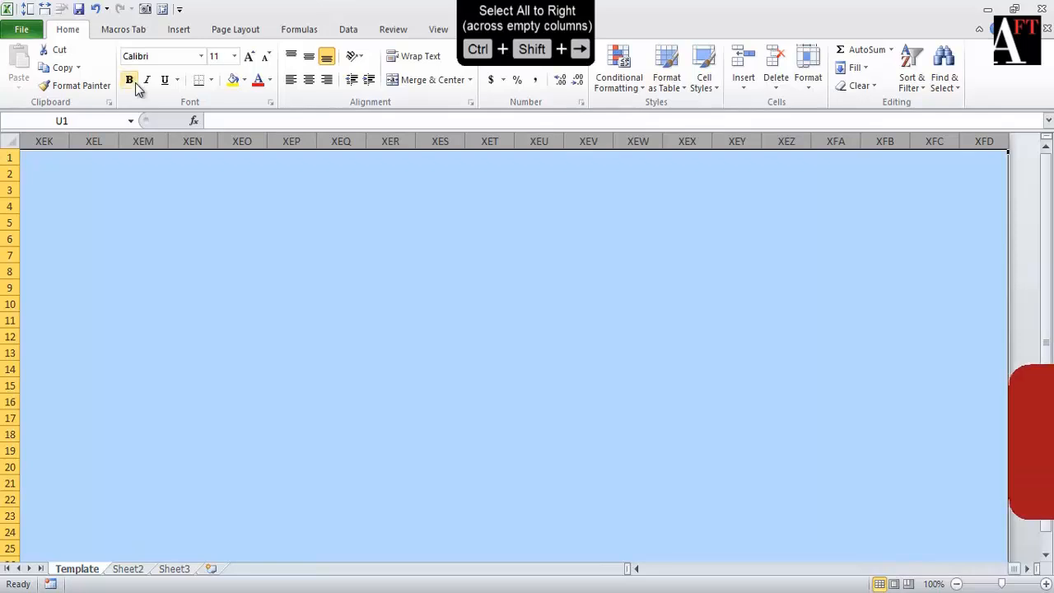
pyautogui.click(805, 88)
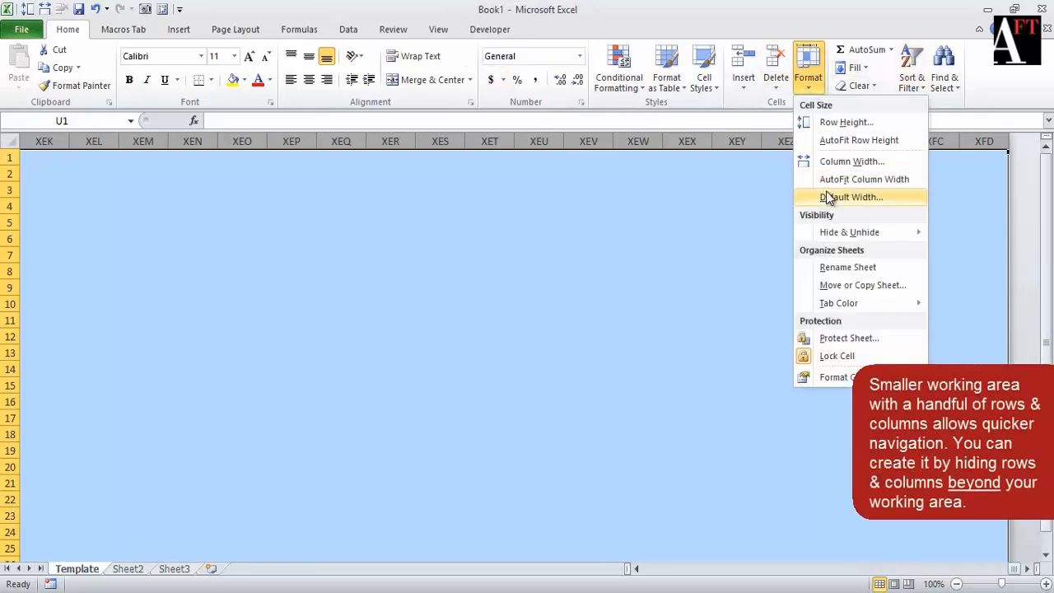
pyautogui.moveTo(834, 232)
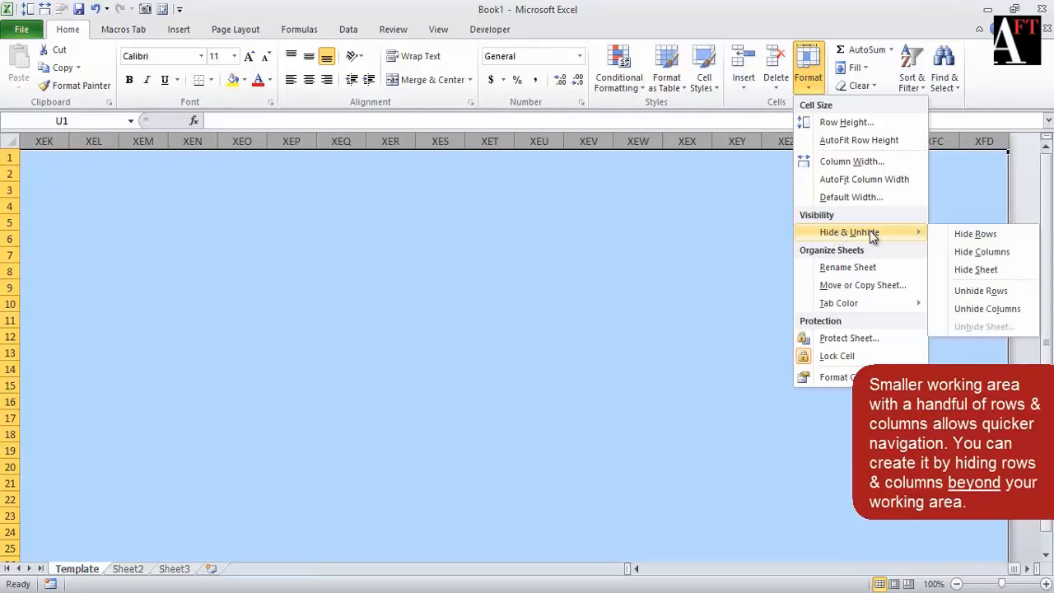
pyautogui.click(960, 251)
pyautogui.click(411, 238)
# Check the horizontal extent of the working area by jumping between the first and last visible cells of row 1.
pyautogui.hotkey('ctrl', 'Home')
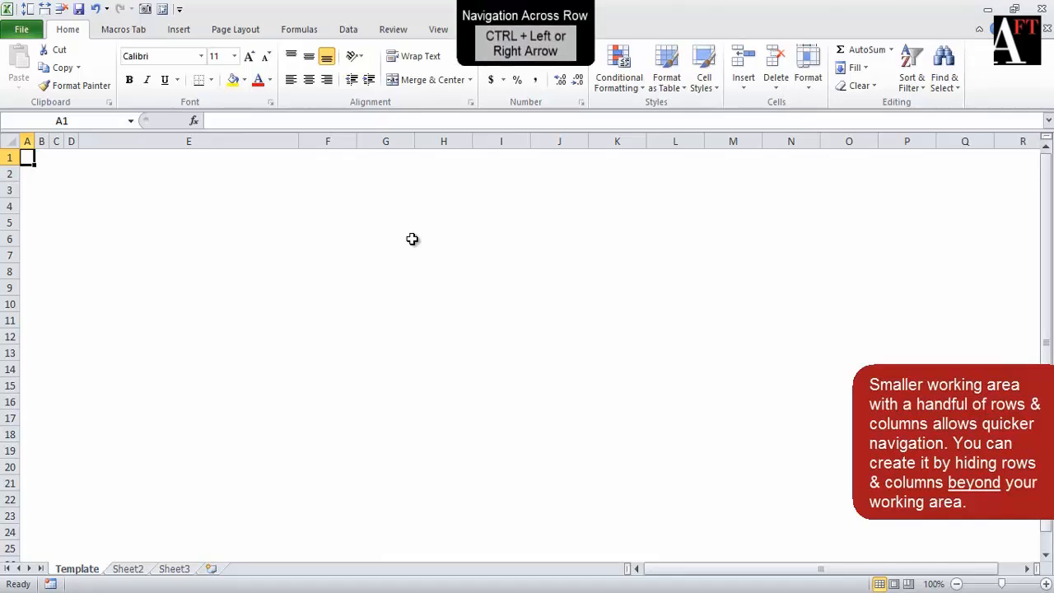
pyautogui.hotkey('ctrl', 'Right')
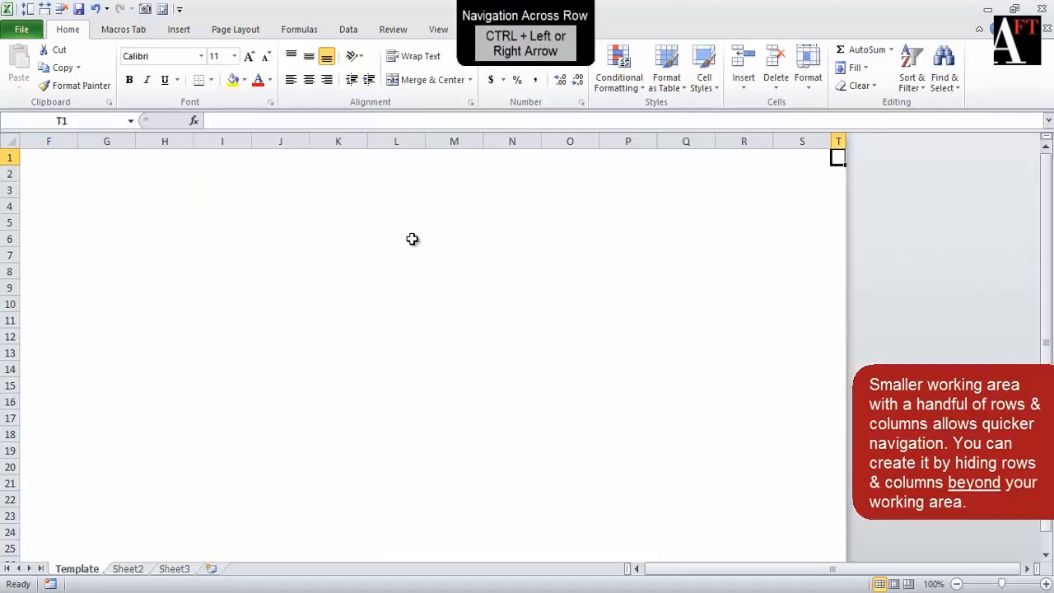
pyautogui.hotkey('ctrl', 'Left')
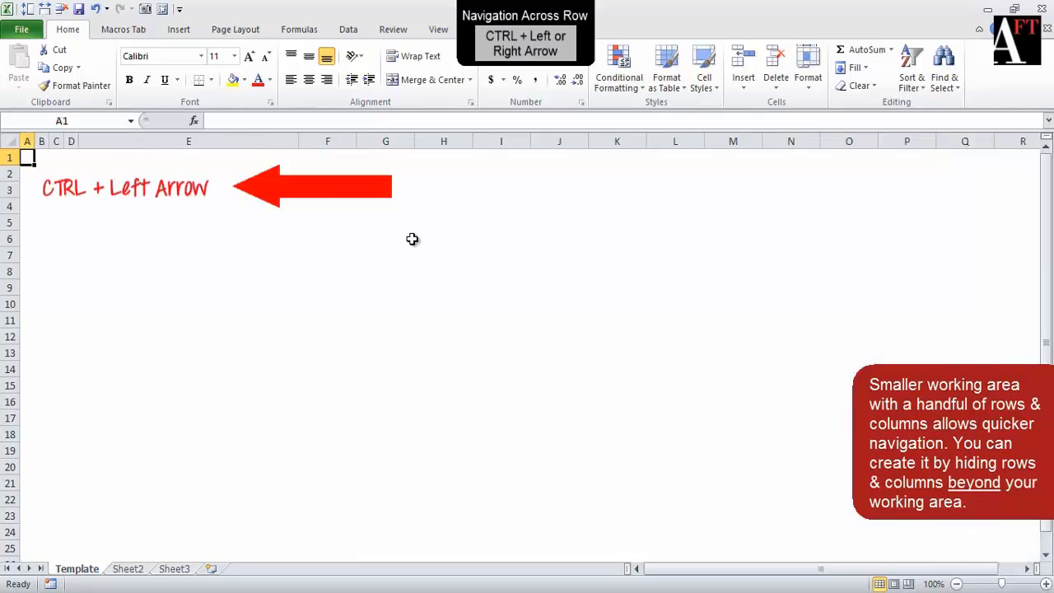
pyautogui.hotkey('ctrl', 'Right')
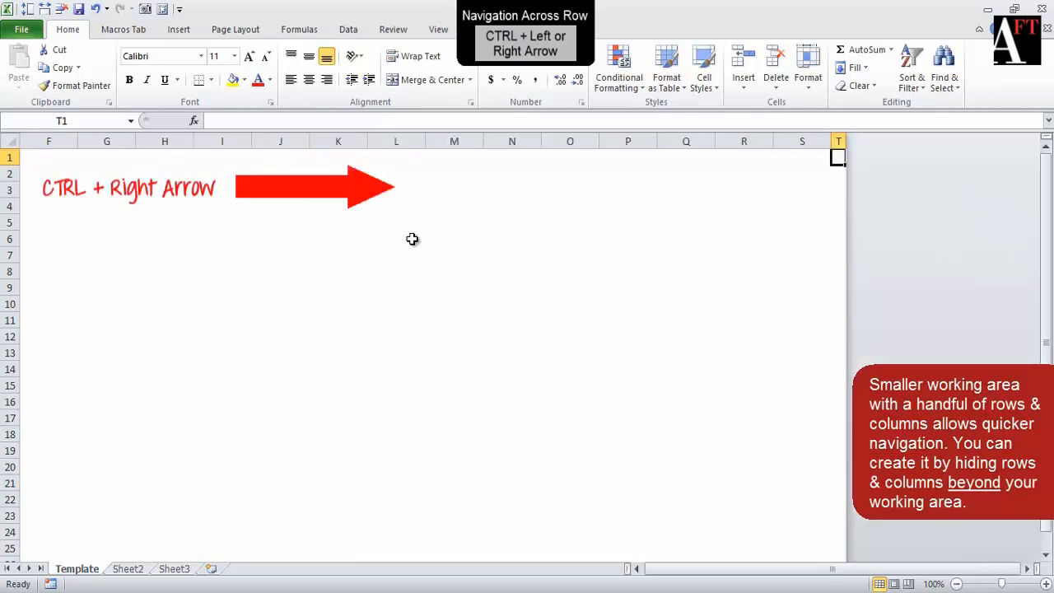
pyautogui.hotkey('ctrl', 'Left')
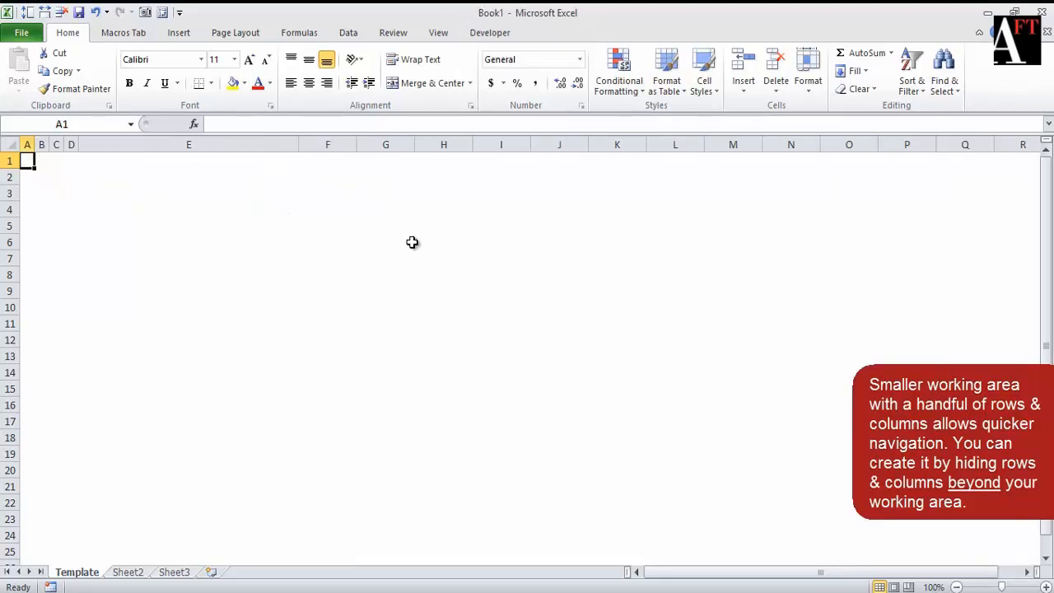
# Hide all rows from 71 through the last row of the sheet.
pyautogui.press('pagedown')
pyautogui.press('pagedown')
pyautogui.press('pagedown')
pyautogui.press('pagedown')
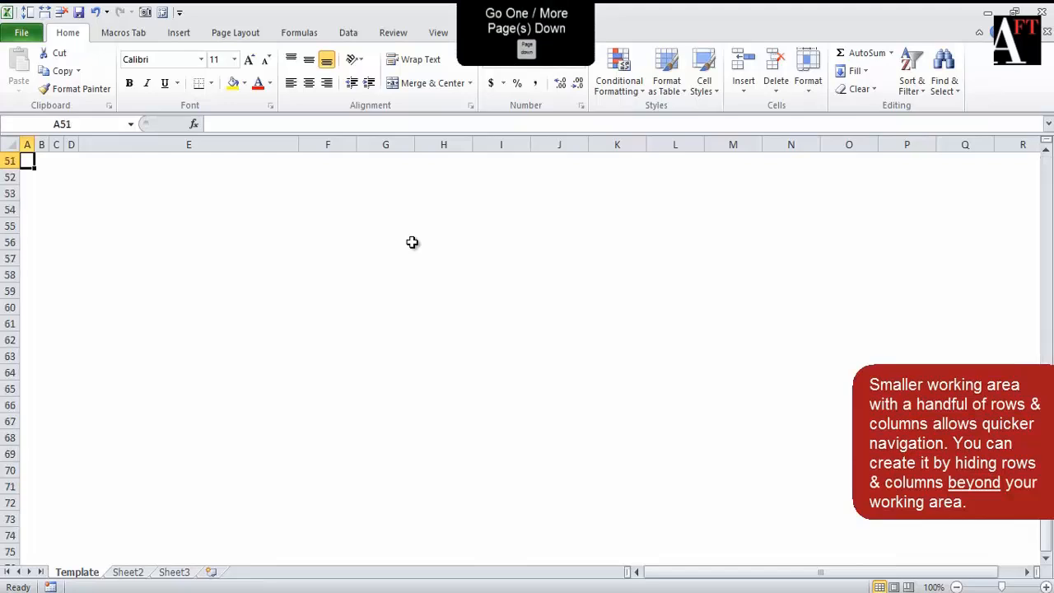
pyautogui.press('pageup')
pyautogui.press('Up')
pyautogui.press('Up')
pyautogui.press('Up')
pyautogui.press('Up')
pyautogui.press('Up')
pyautogui.press('Up')
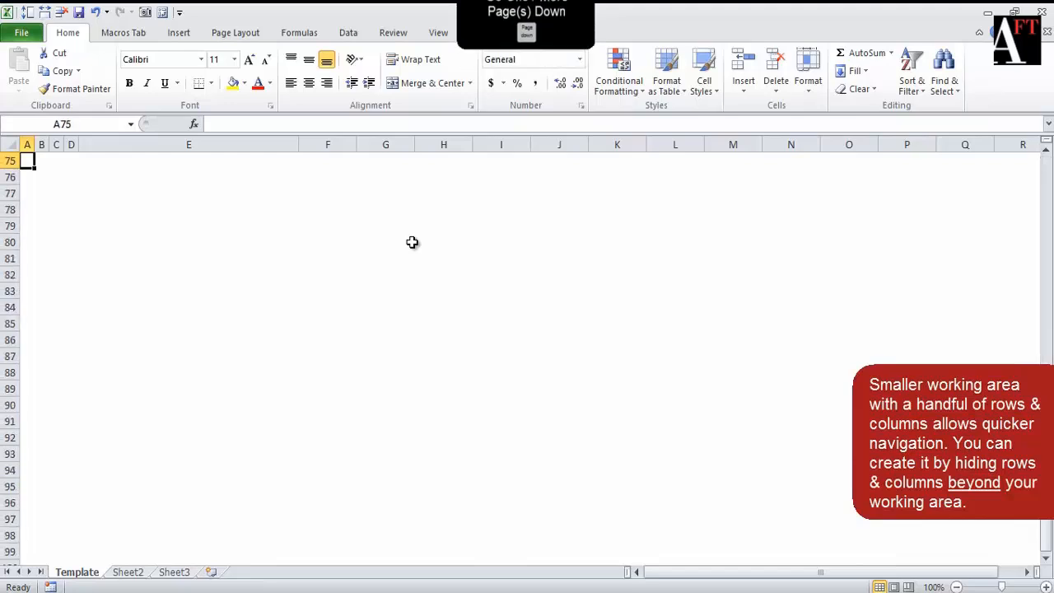
pyautogui.press('Down')
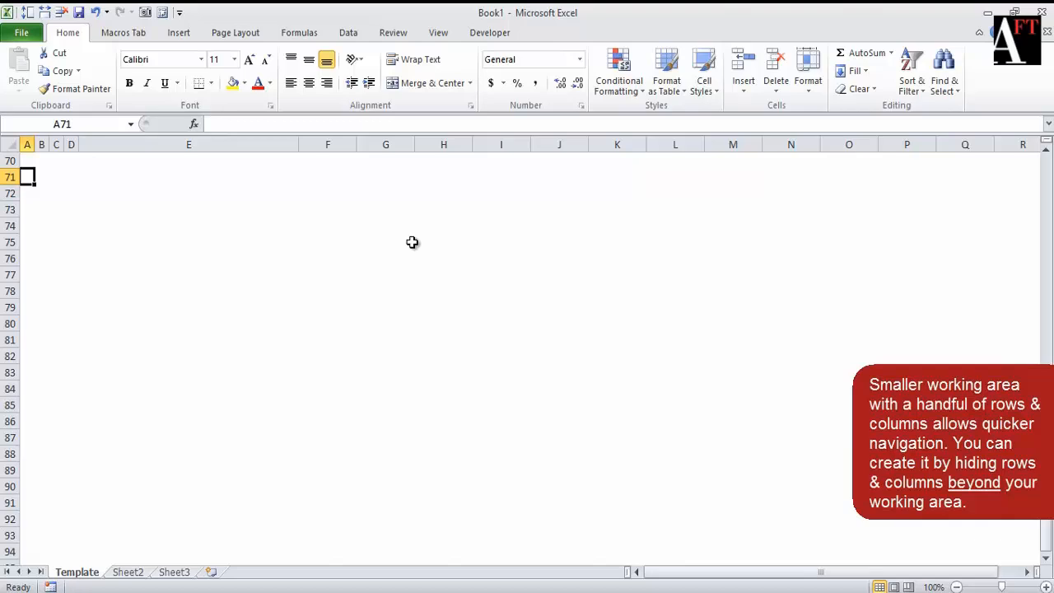
pyautogui.hotkey('ctrl', 'shift', 'Down')
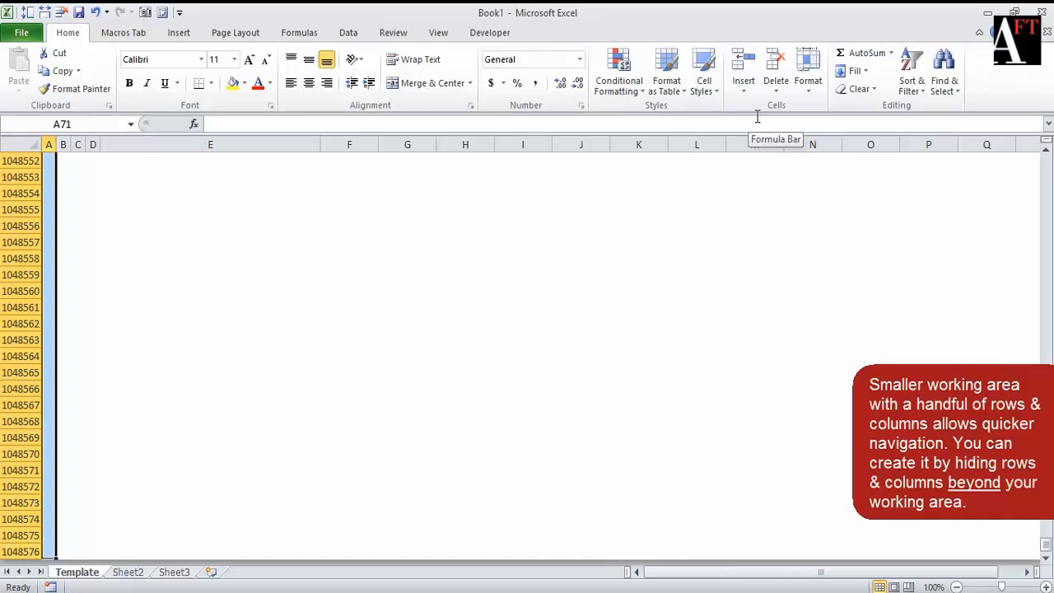
pyautogui.click(805, 94)
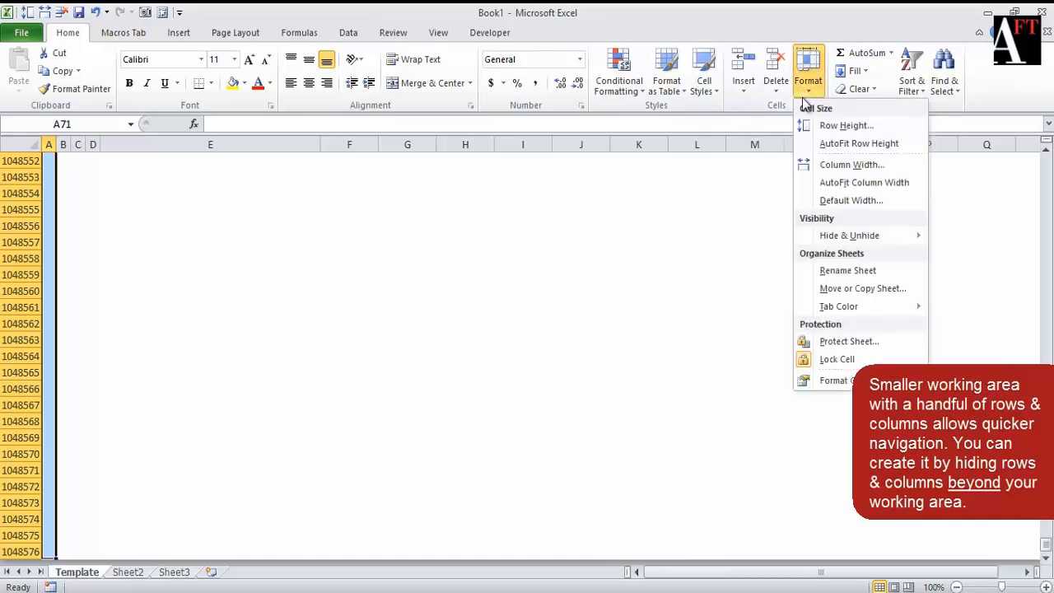
pyautogui.moveTo(856, 250)
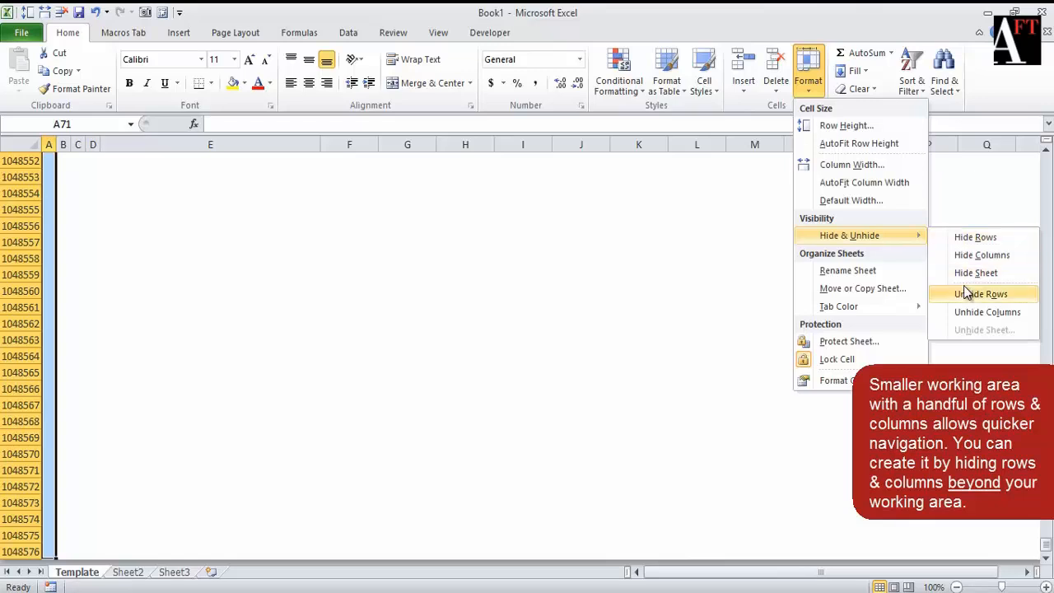
pyautogui.click(972, 238)
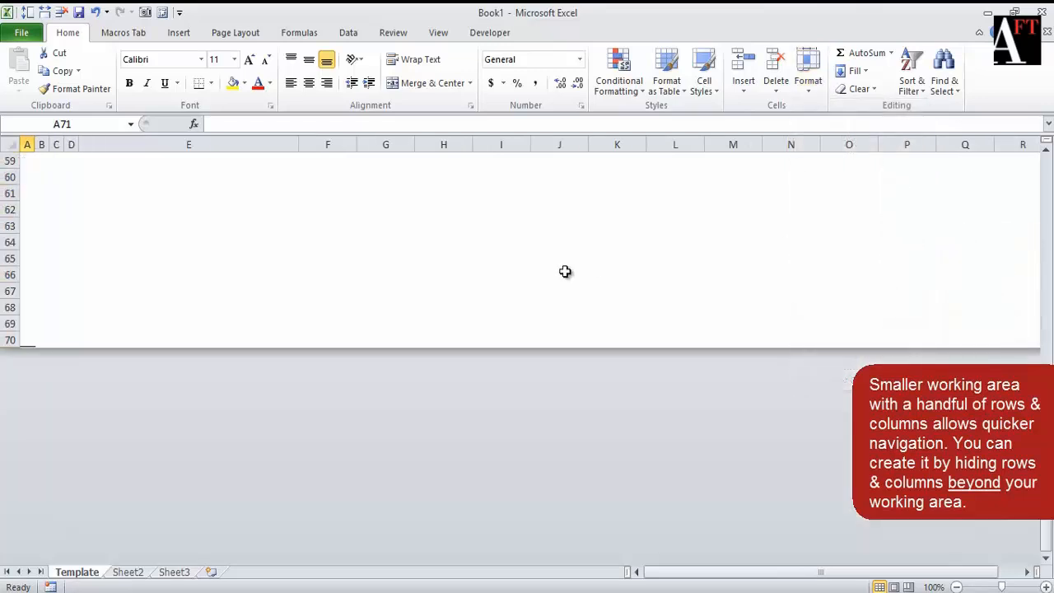
# Check the extent of the visible working area by jumping between its four corner cells, ending at A1.
pyautogui.click(421, 272)
pyautogui.hotkey('ctrl', 'Up')
pyautogui.hotkey('ctrl', 'Left')
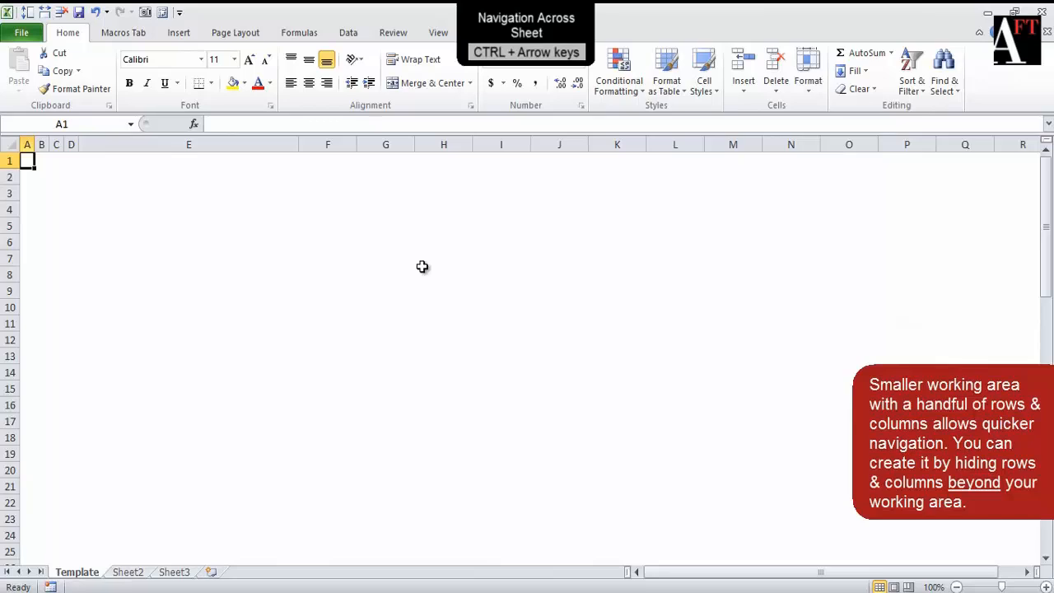
pyautogui.hotkey('ctrl', 'Right')
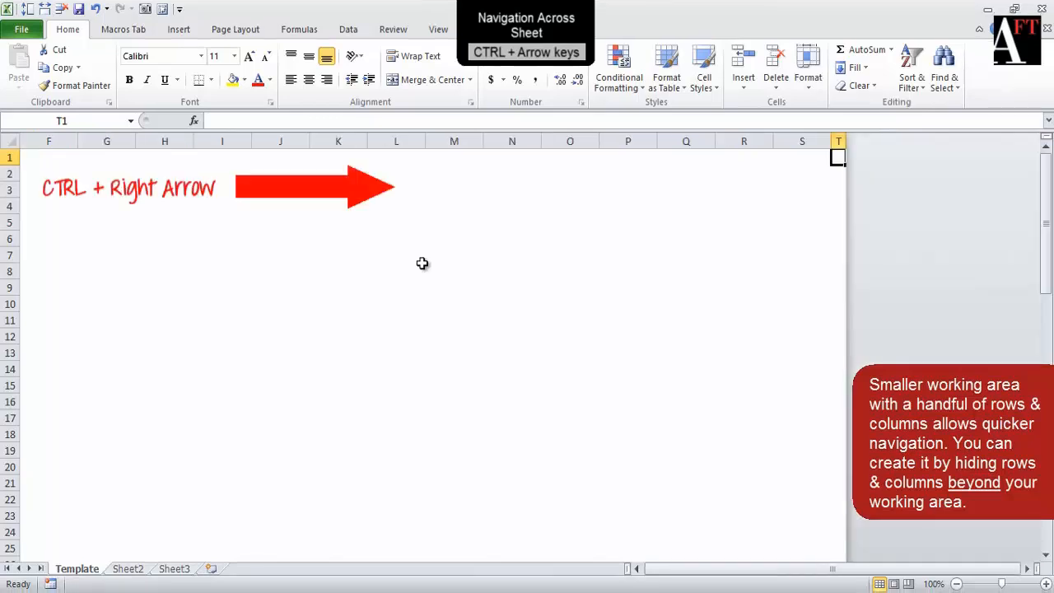
pyautogui.hotkey('ctrl', 'Down')
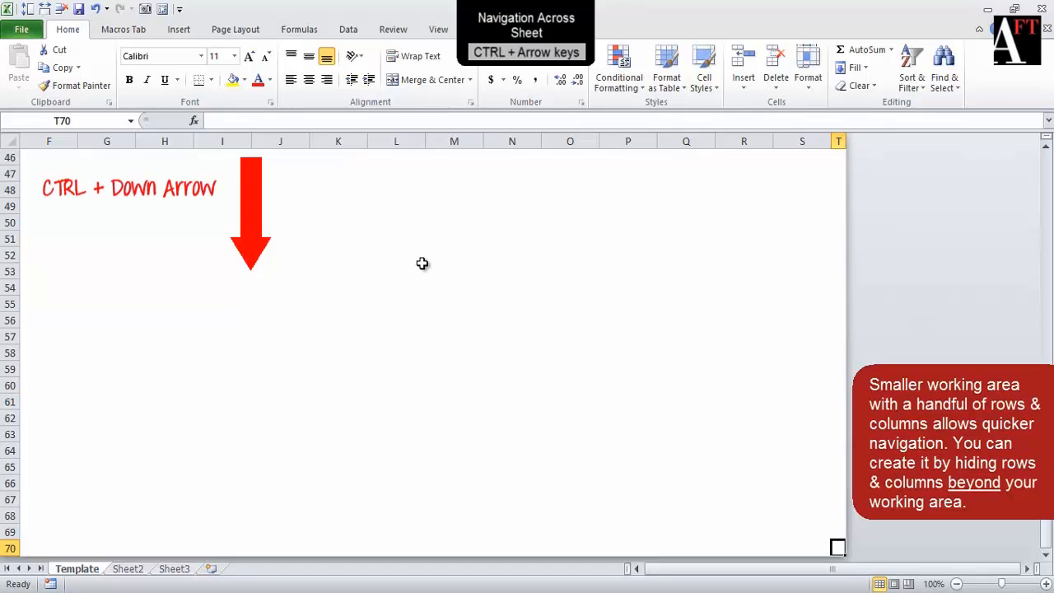
pyautogui.hotkey('ctrl', 'Left')
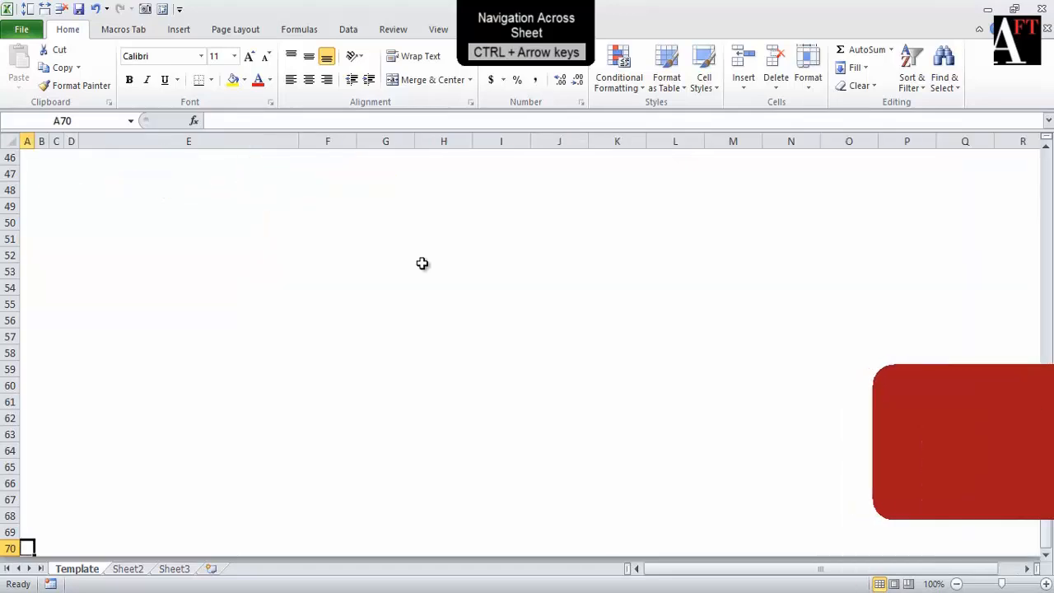
pyautogui.hotkey('ctrl', 'Up')
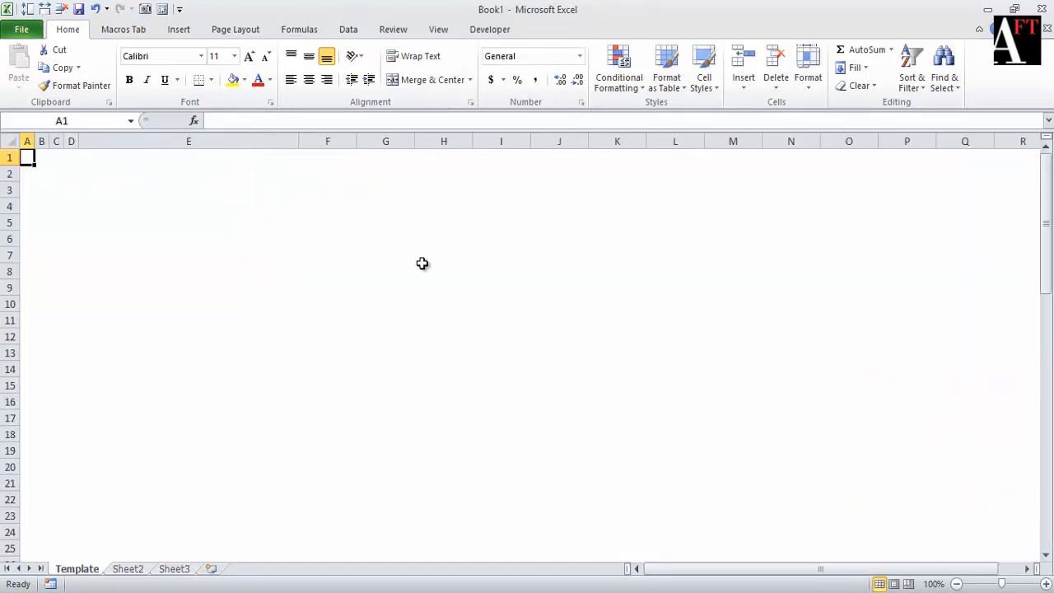
# Fill A1 with light gray and copy the fill along row 1, column T, row 70 and column A as a border.
pyautogui.click(244, 80)
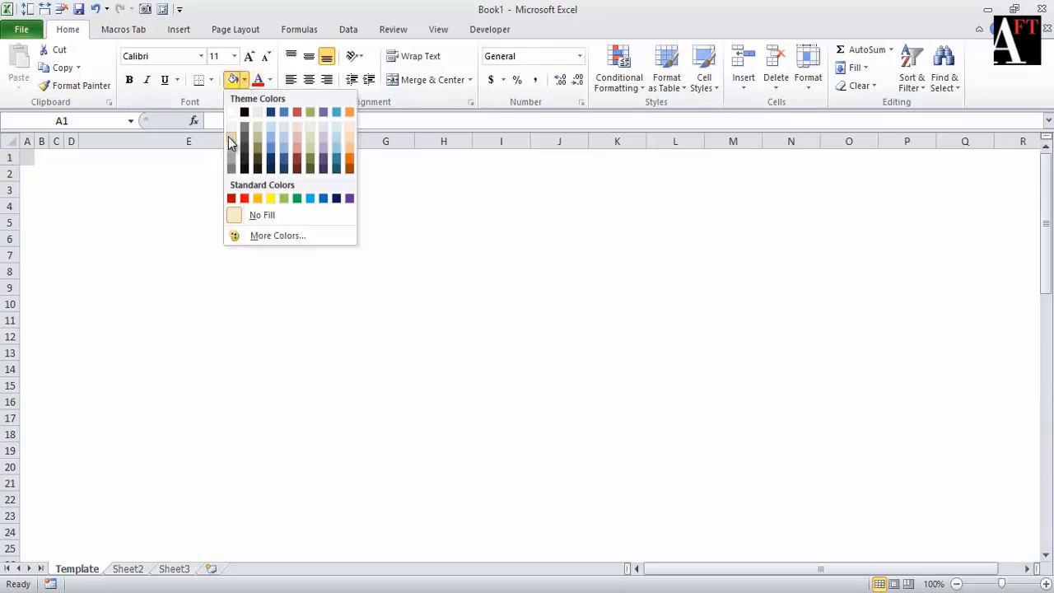
pyautogui.click(232, 142)
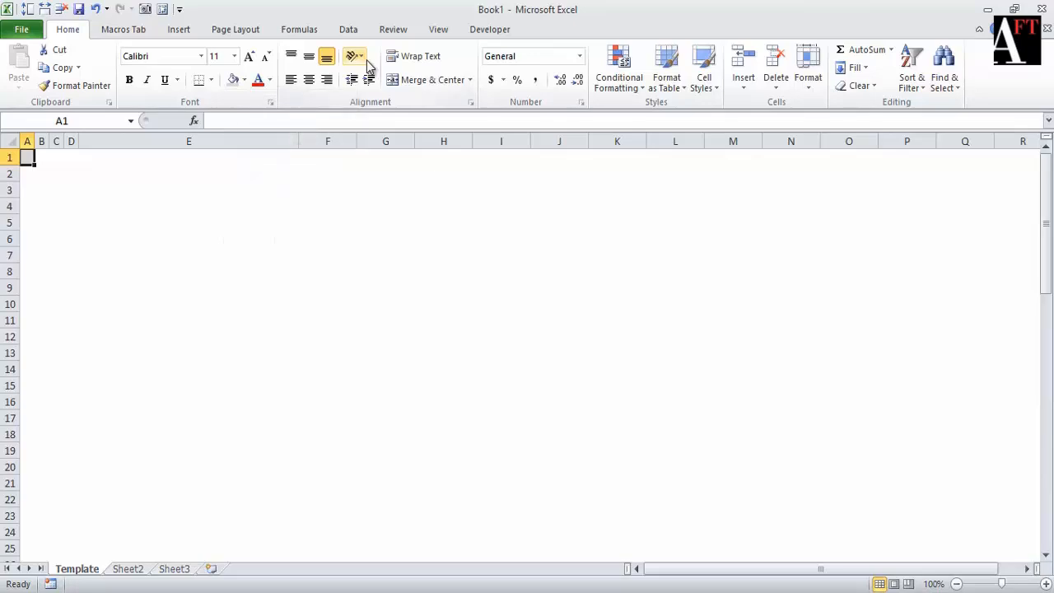
pyautogui.hotkey('ctrl', 'r')
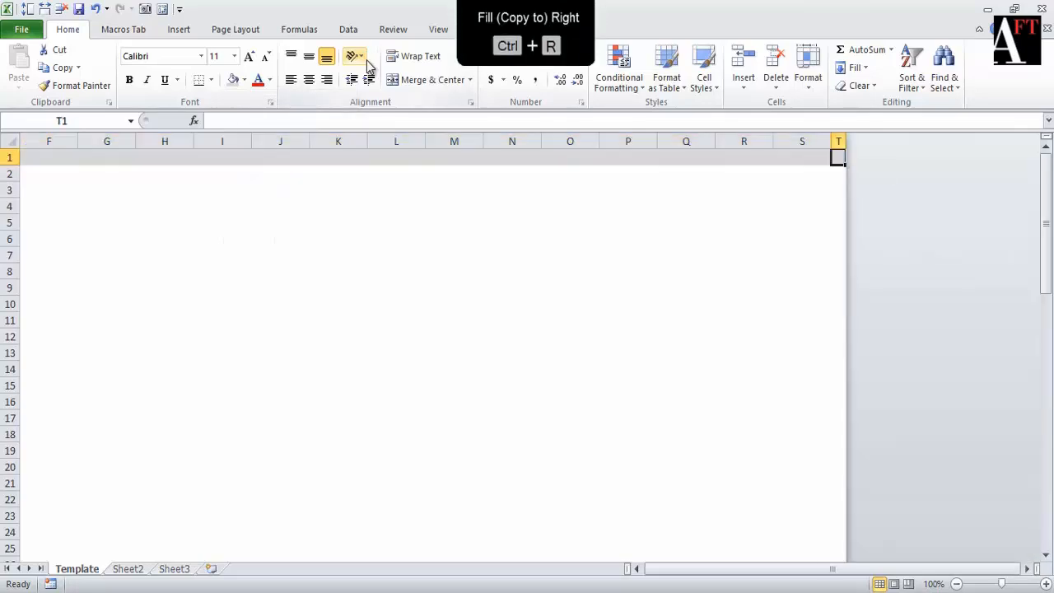
pyautogui.hotkey('ctrl', 'd')
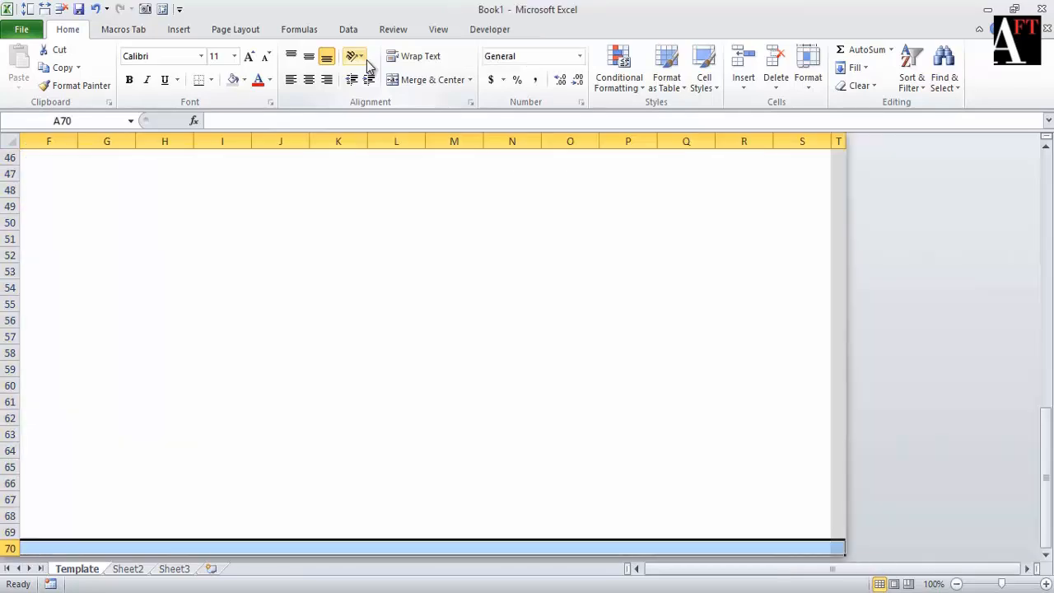
pyautogui.hotkey('ctrl', 'r')
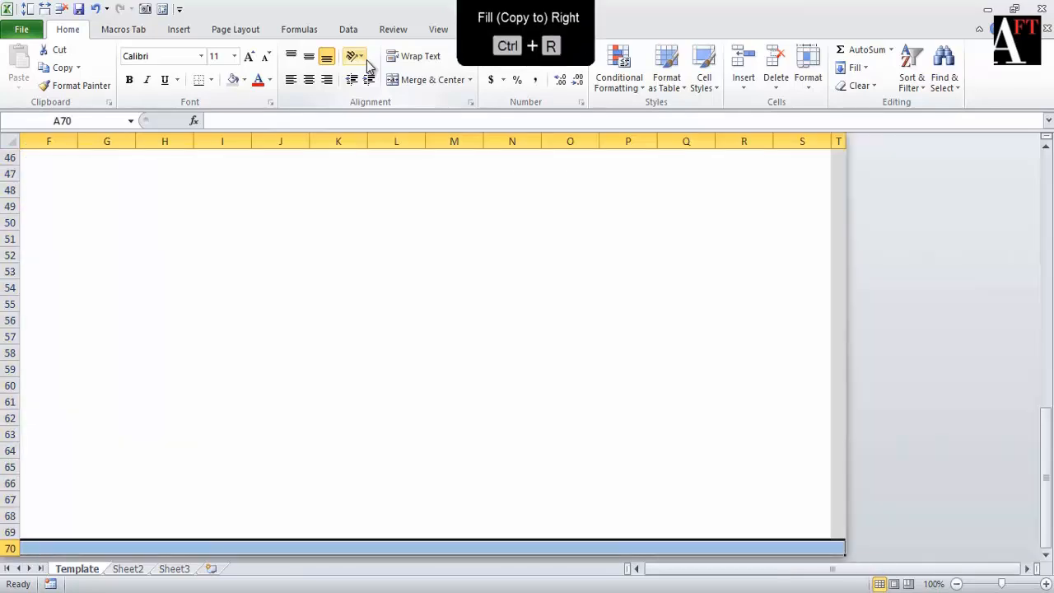
pyautogui.hotkey('ctrl', 'Home')
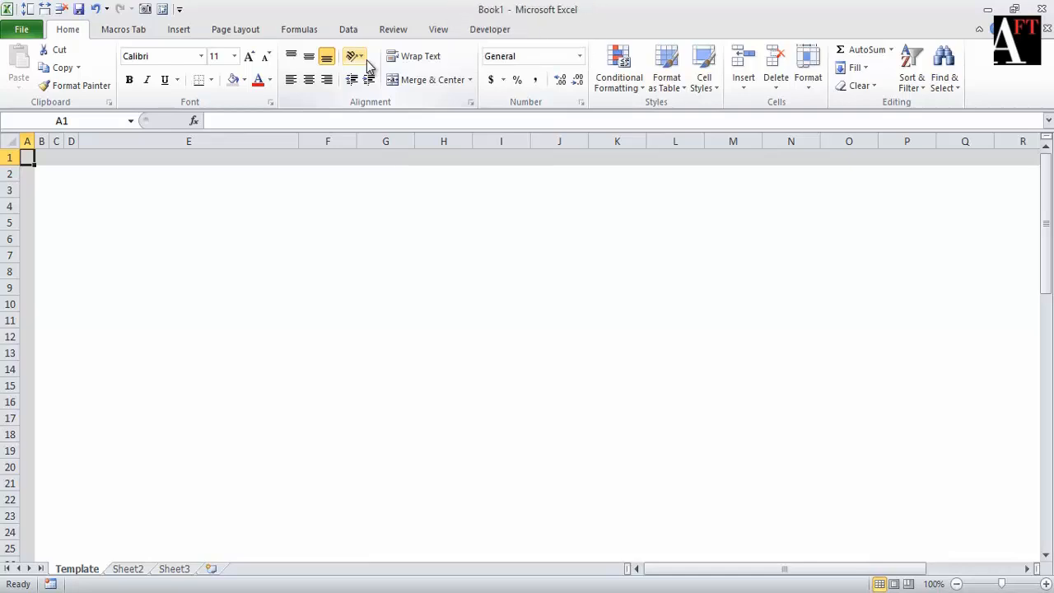
# Fill the range B4:S6 with the standard blue color as a header band.
pyautogui.press('Down')
pyautogui.press('Down')
pyautogui.press('Down')
pyautogui.press('Right')
pyautogui.hotkey('shift', 'Down')
pyautogui.hotkey('shift', 'Down')
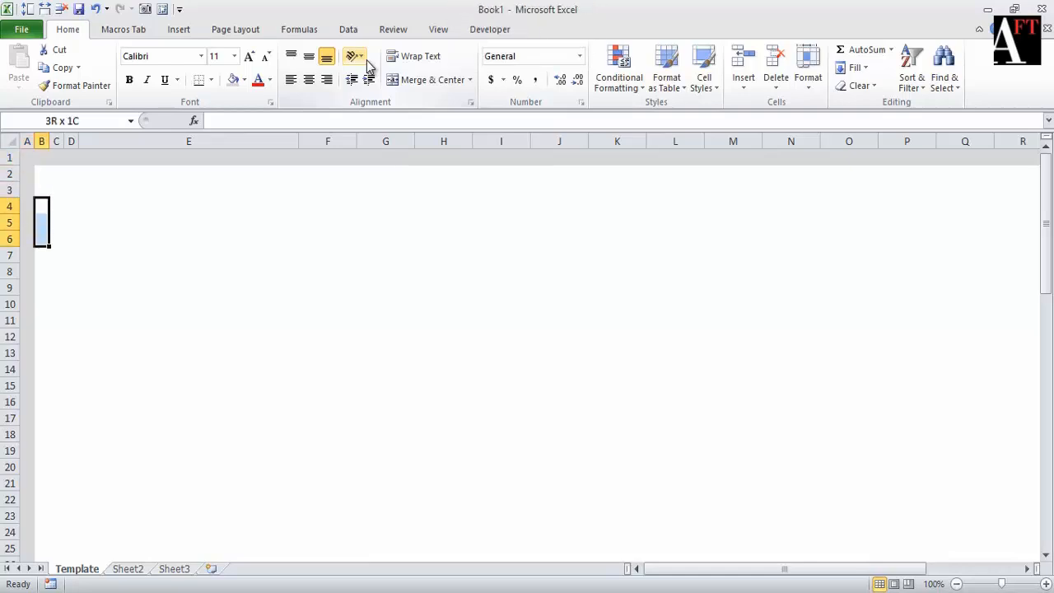
pyautogui.hotkey('shift', 'Right')
pyautogui.hotkey('shift', 'Right')
pyautogui.hotkey('shift', 'Right')
pyautogui.hotkey('shift', 'Right')
pyautogui.hotkey('shift', 'Right')
pyautogui.hotkey('shift', 'Right')
pyautogui.hotkey('shift', 'Right')
pyautogui.hotkey('shift', 'Right')
pyautogui.hotkey('shift', 'Right')
pyautogui.hotkey('shift', 'Right')
pyautogui.hotkey('shift', 'Right')
pyautogui.hotkey('shift', 'Right')
pyautogui.hotkey('shift', 'Right')
pyautogui.hotkey('shift', 'Right')
pyautogui.hotkey('shift', 'Right')
pyautogui.hotkey('shift', 'Right')
pyautogui.hotkey('shift', 'Right')
pyautogui.hotkey('shift', 'Right')
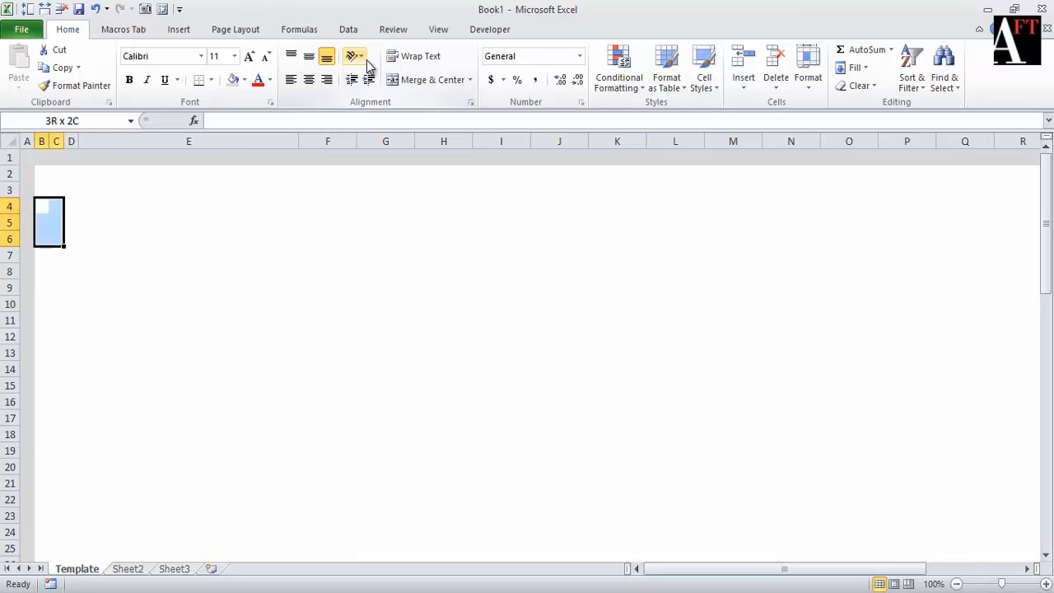
pyautogui.hotkey('shift', 'Left')
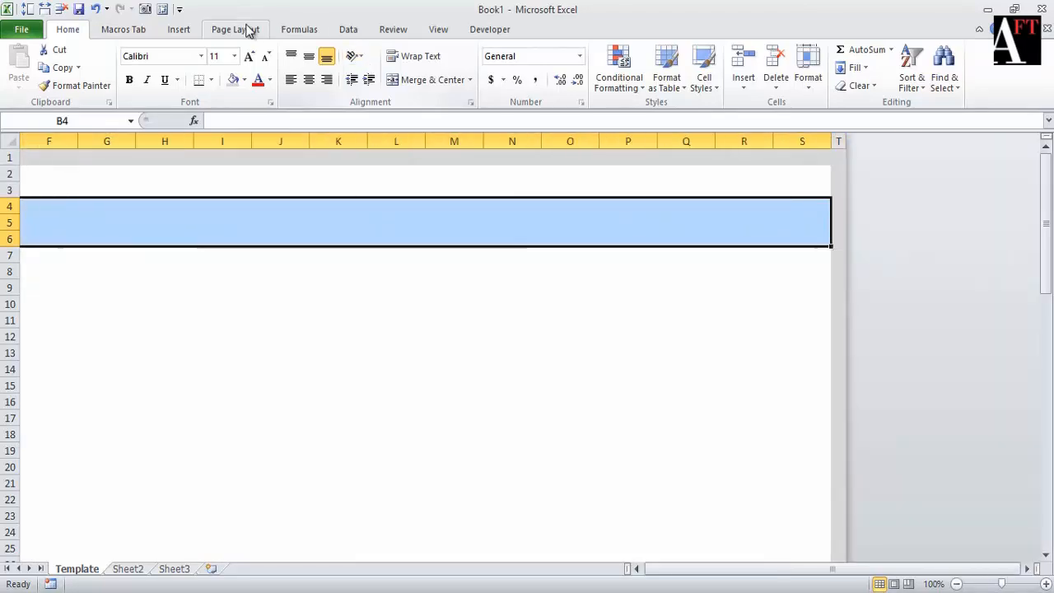
pyautogui.click(244, 80)
pyautogui.click(323, 199)
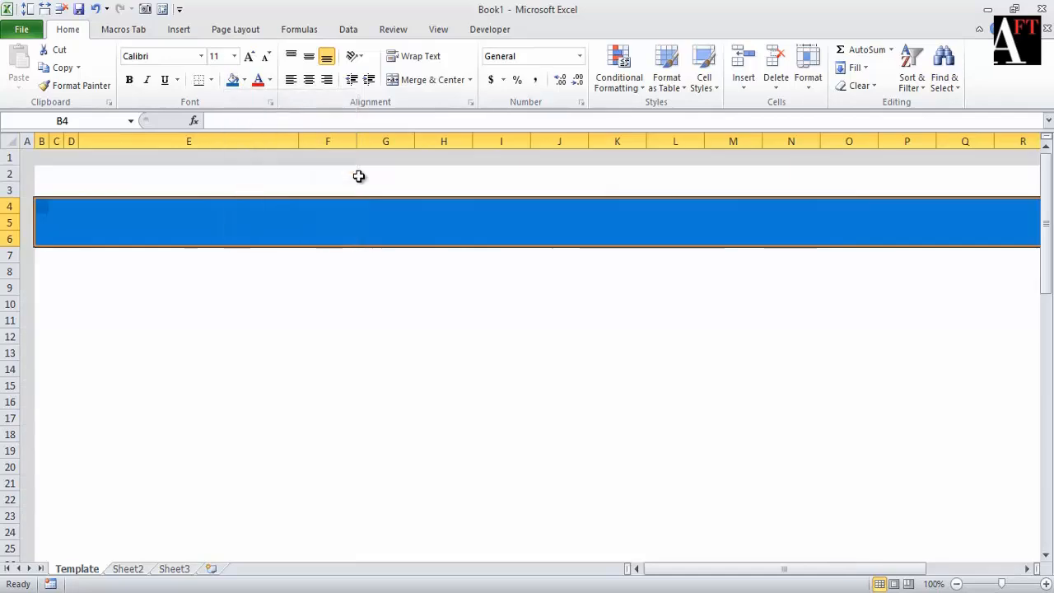
# Set the font color of the blue header band B4:S6 to white.
pyautogui.click(269, 80)
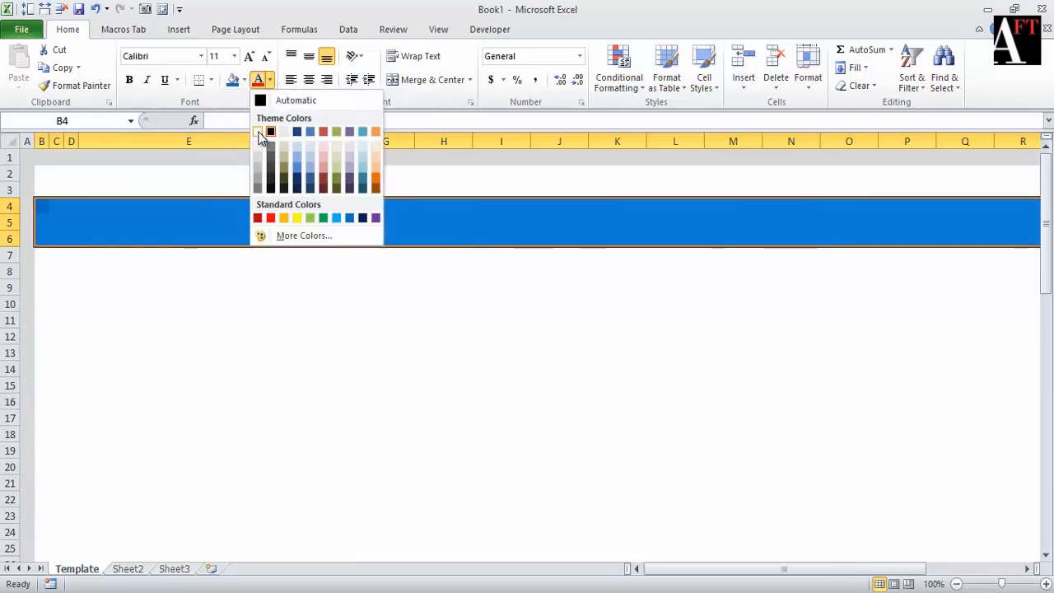
pyautogui.click(269, 133)
pyautogui.click(184, 302)
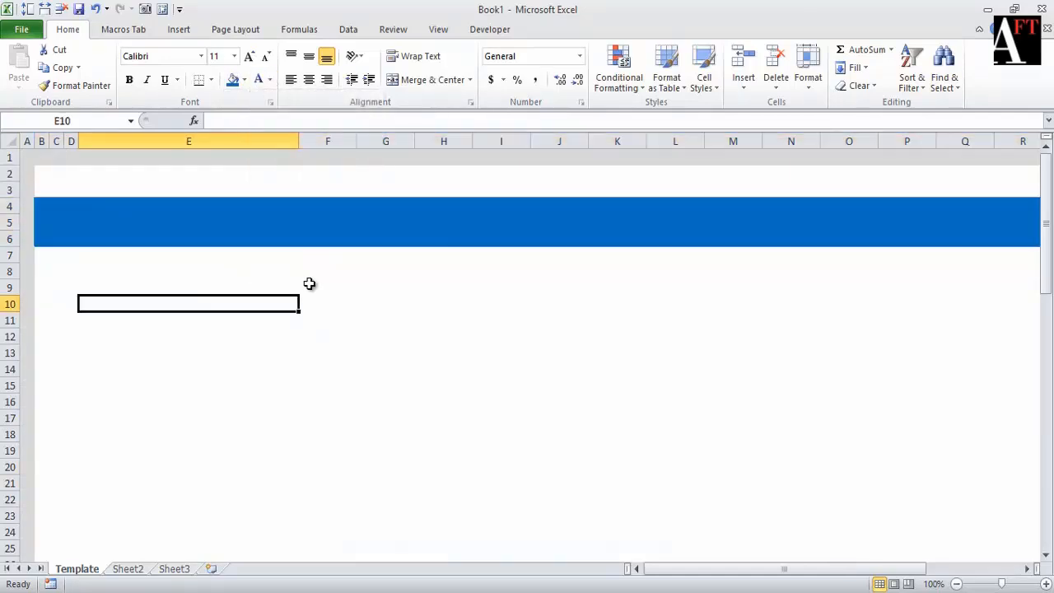
# Examine the column blocks for historical and forecasted numbers along row 2, from G to I and from J to S.
pyautogui.press('Up')
pyautogui.press('Up')
pyautogui.press('Up')
pyautogui.press('Up')
pyautogui.press('Up')
pyautogui.press('Up')
pyautogui.press('Up')
pyautogui.press('Right')
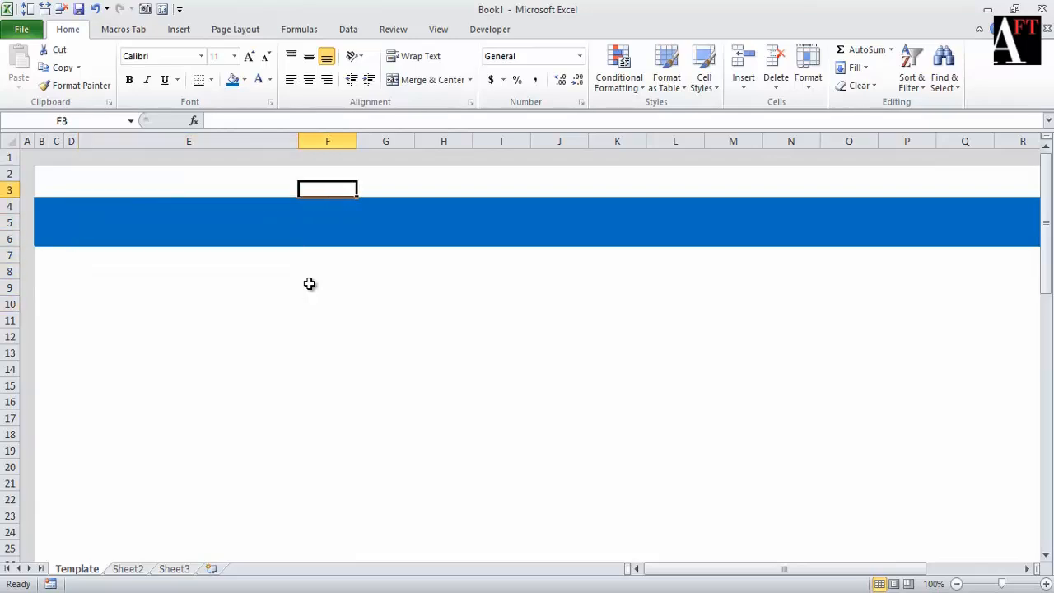
pyautogui.press('Up')
pyautogui.press('Right')
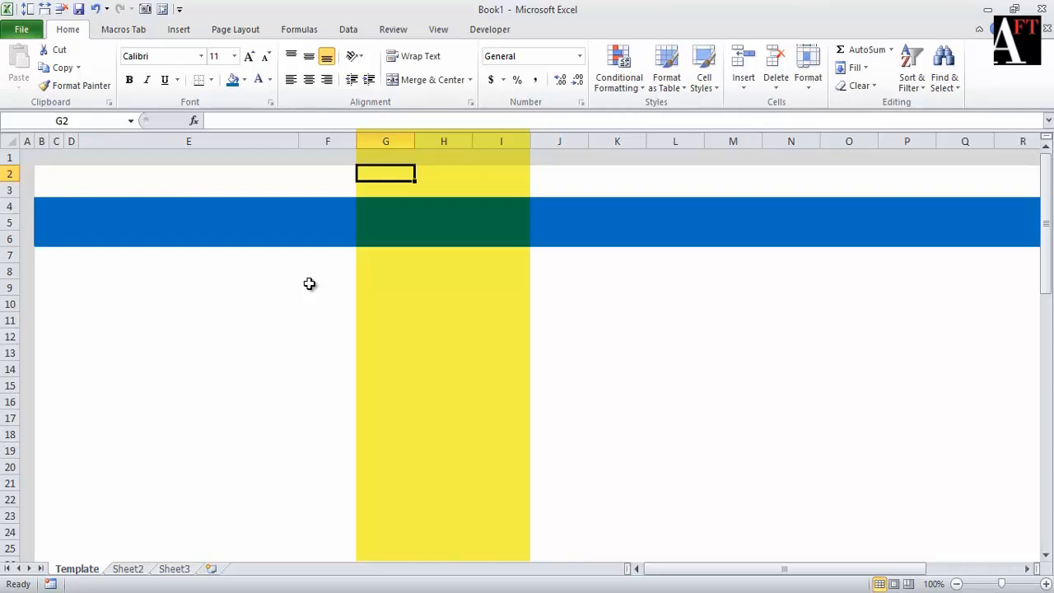
pyautogui.press('Right')
pyautogui.press('Right')
pyautogui.press('Right')
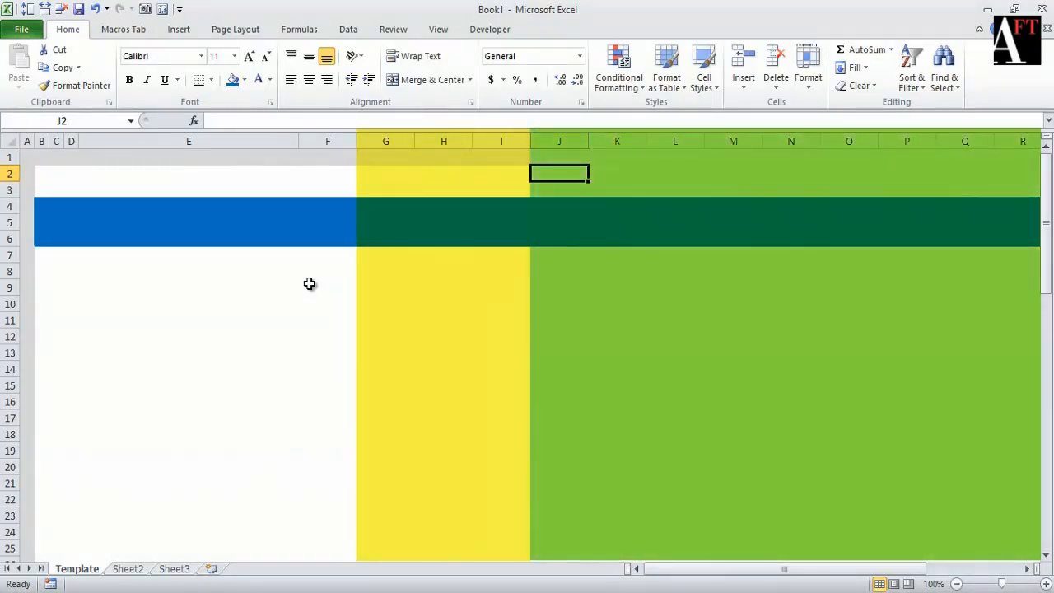
pyautogui.hotkey('shift', 'Right')
pyautogui.hotkey('shift', 'Right')
pyautogui.hotkey('shift', 'Right')
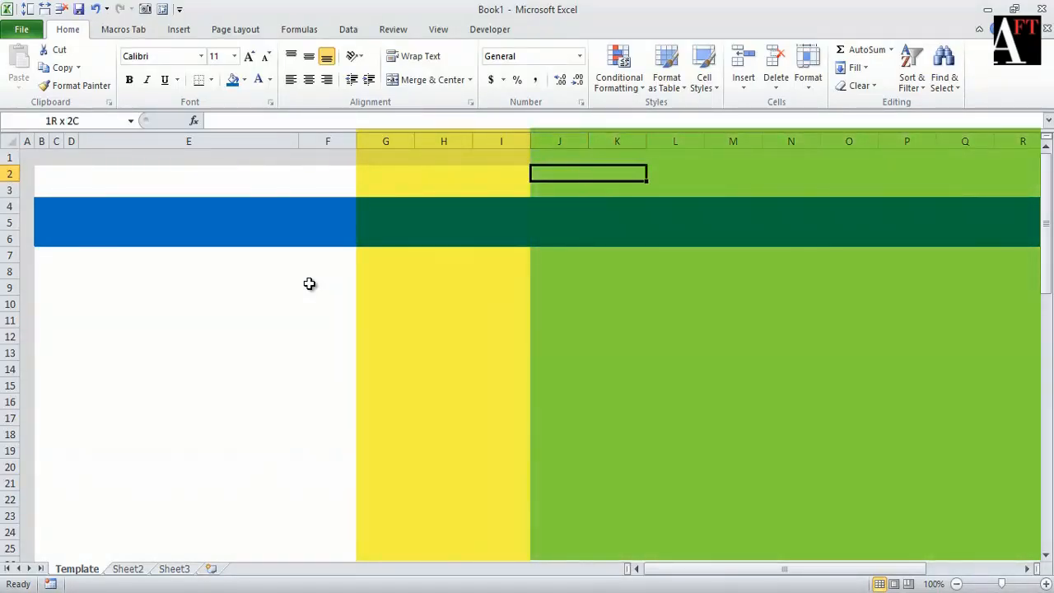
pyautogui.hotkey('shift', 'Right')
pyautogui.hotkey('shift', 'Right')
pyautogui.hotkey('shift', 'Right')
pyautogui.hotkey('shift', 'Right')
pyautogui.hotkey('shift', 'Right')
pyautogui.hotkey('shift', 'Right')
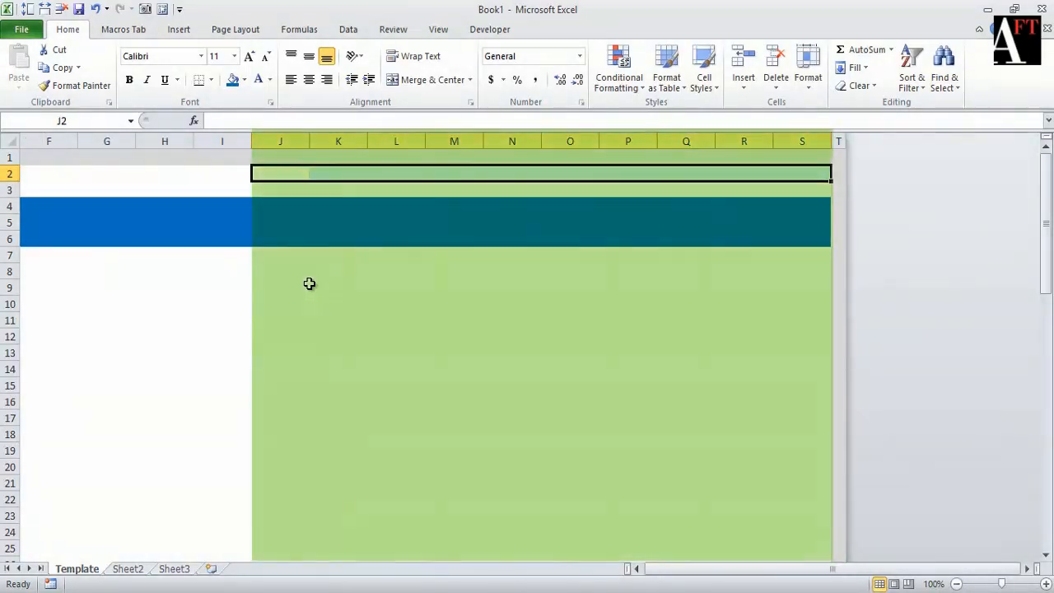
pyautogui.hotkey('shift', 'Left')
pyautogui.hotkey('shift', 'Right')
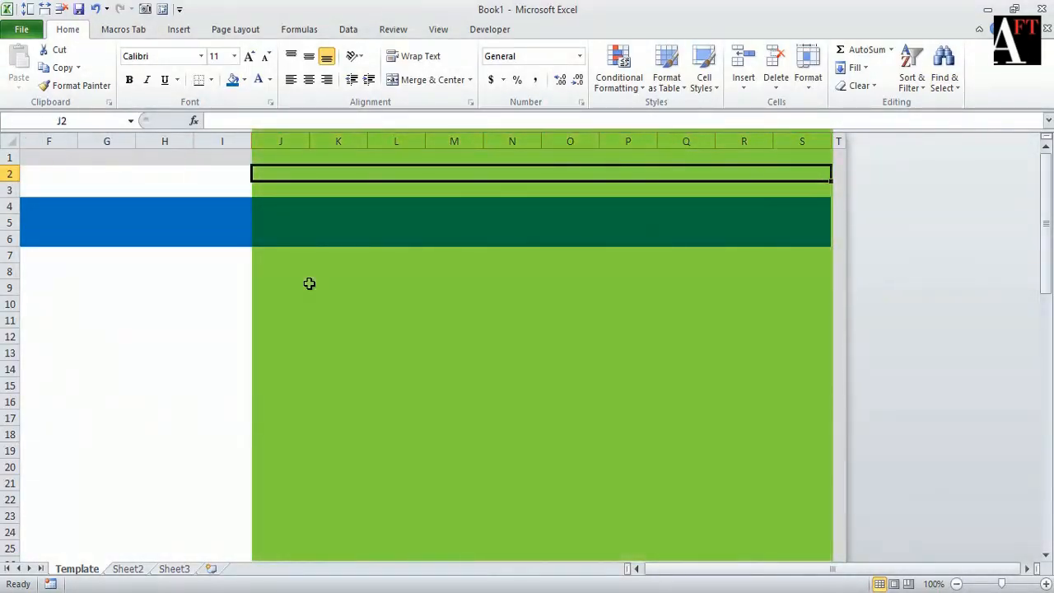
# Fill the range G2:I3 above the header band with light gray.
pyautogui.click(102, 174)
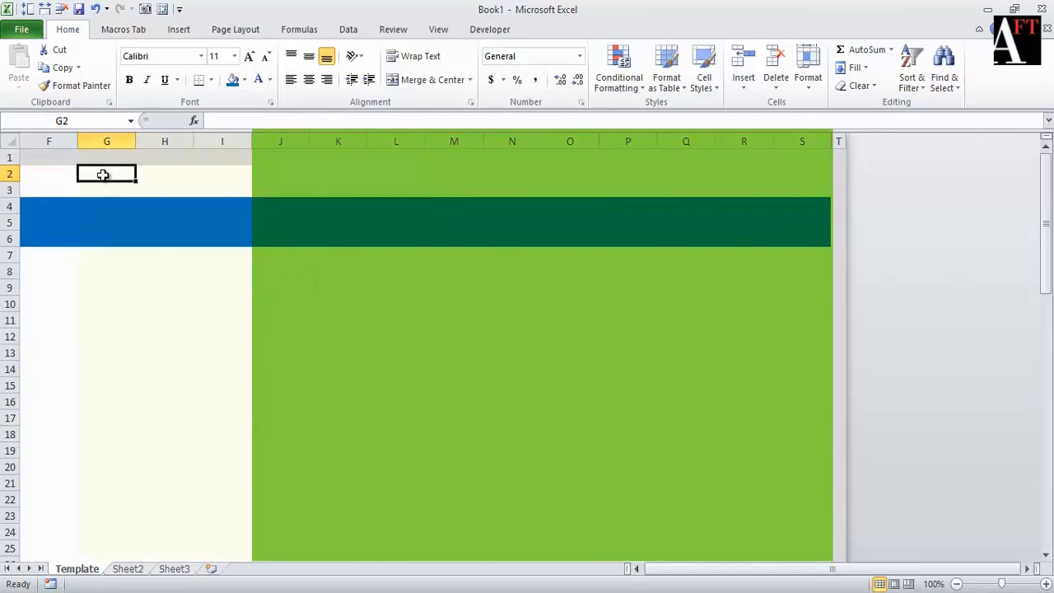
pyautogui.hotkey('shift', 'Right')
pyautogui.hotkey('shift', 'Right')
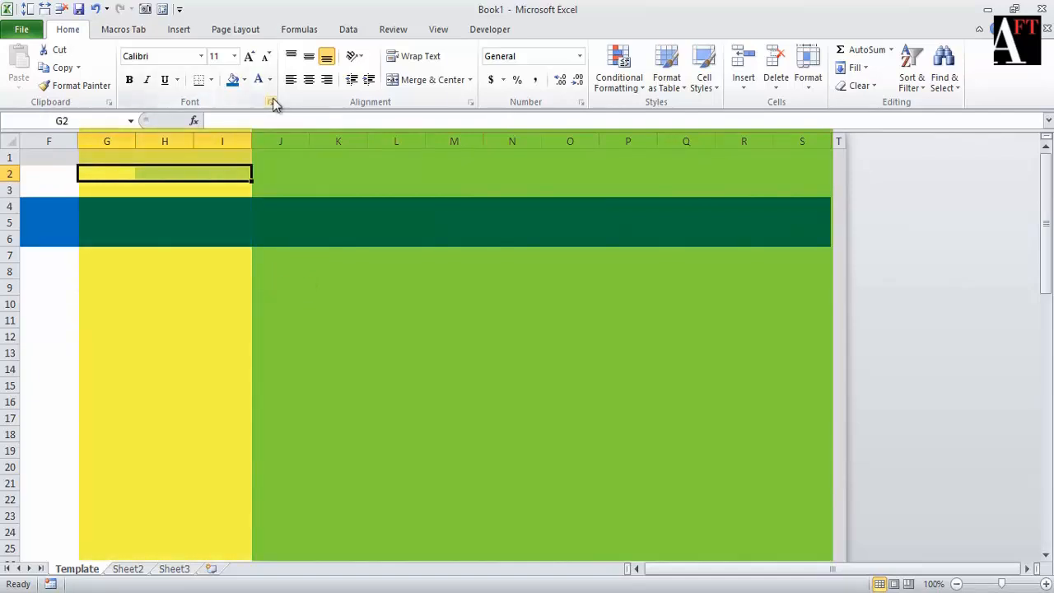
pyautogui.hotkey('shift', 'Down')
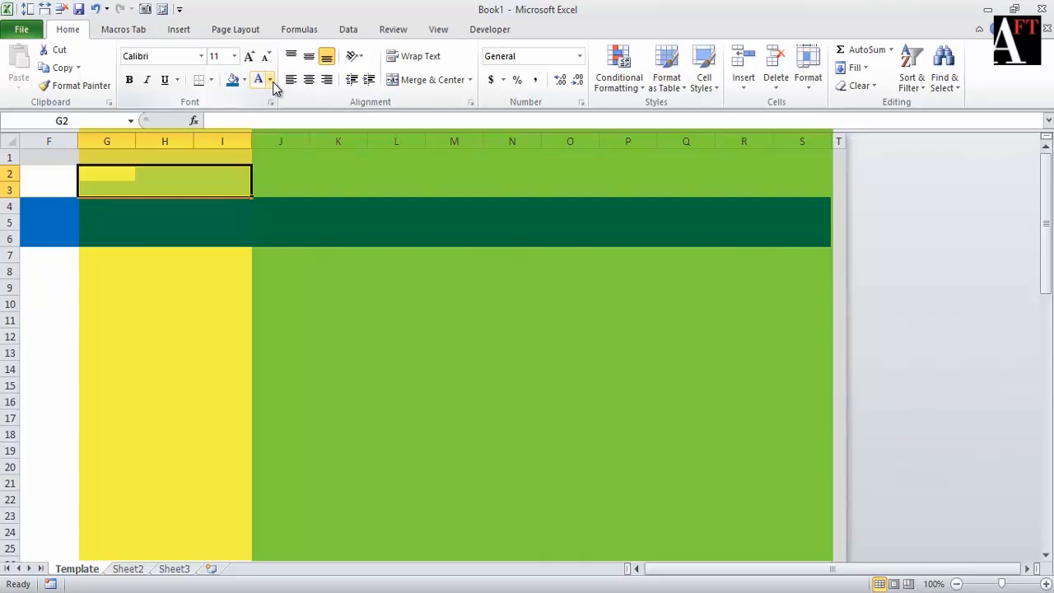
pyautogui.click(243, 80)
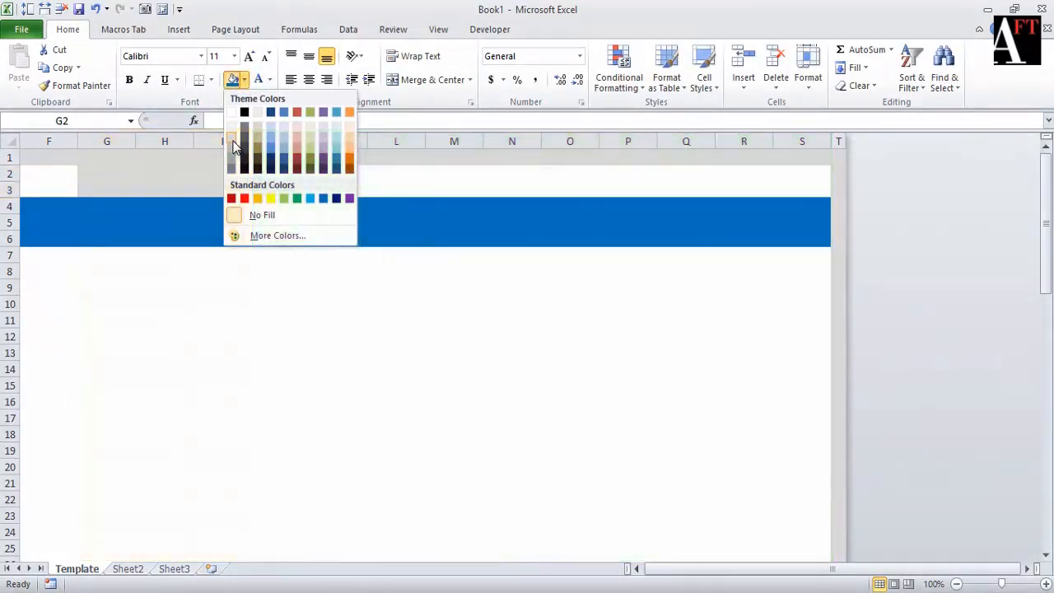
pyautogui.click(233, 141)
# Fill the range G7:I69 below the header band with the same light gray as the historical block above it.
pyautogui.press('Left')
pyautogui.press('Left')
pyautogui.press('Left')
pyautogui.press('Left')
pyautogui.press('Left')
pyautogui.press('Down')
pyautogui.press('Down')
pyautogui.press('Down')
pyautogui.press('Down')
pyautogui.press('Down')
pyautogui.press('Down')
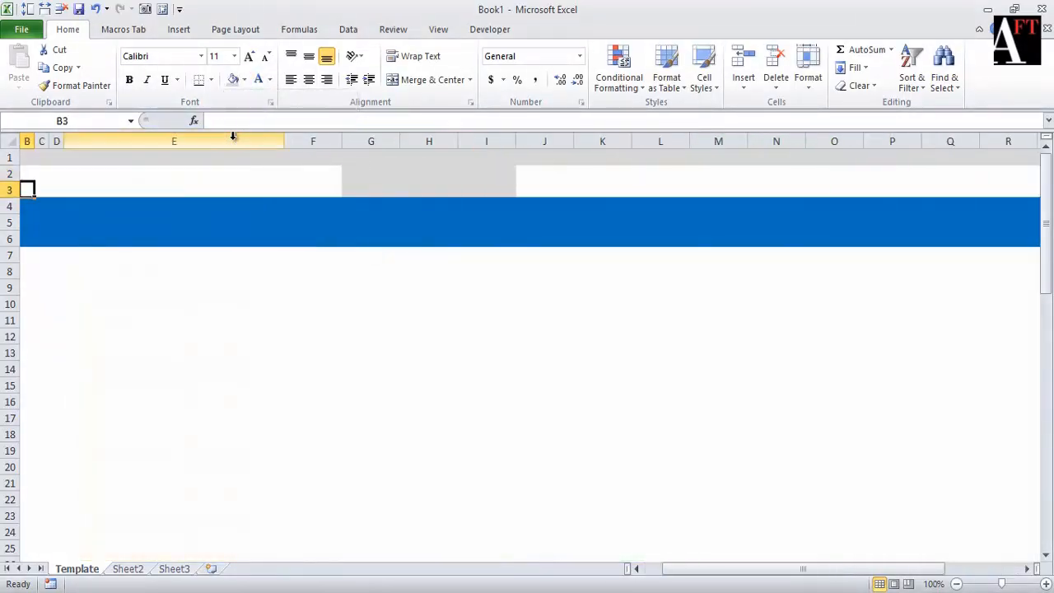
pyautogui.press('Left')
pyautogui.press('Up')
pyautogui.press('Right')
pyautogui.press('Right')
pyautogui.press('Right')
pyautogui.press('Right')
pyautogui.press('Right')
pyautogui.press('Right')
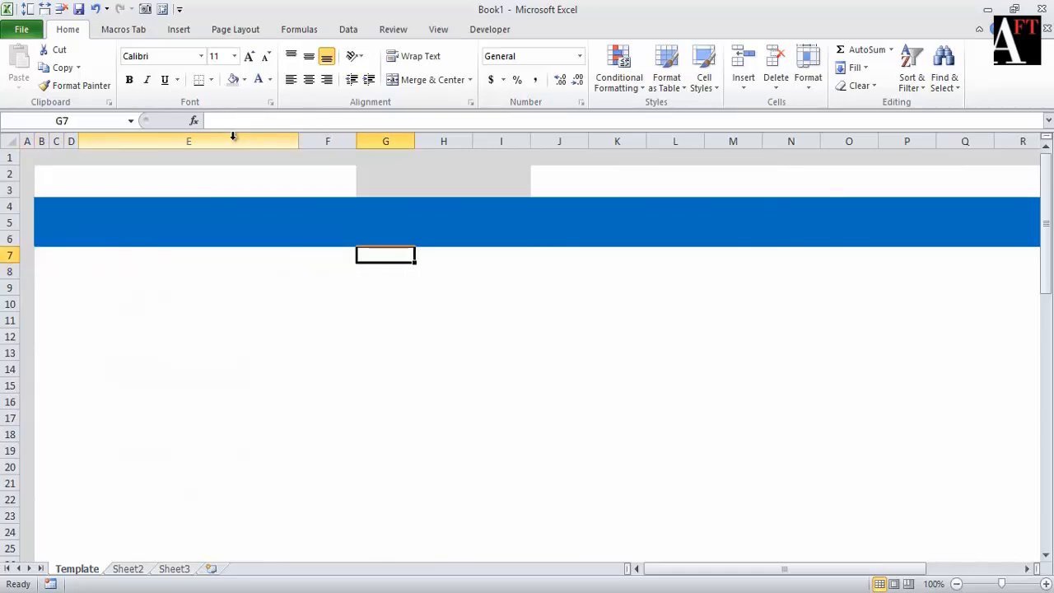
pyautogui.hotkey('shift', 'Right')
pyautogui.hotkey('shift', 'Right')
pyautogui.hotkey('shift', 'Down')
pyautogui.hotkey('shift', 'Down')
pyautogui.hotkey('shift', 'Down')
pyautogui.hotkey('shift', 'Down')
pyautogui.hotkey('shift', 'Down')
pyautogui.hotkey('shift', 'Down')
pyautogui.hotkey('shift', 'Down')
pyautogui.hotkey('shift', 'Down')
pyautogui.hotkey('shift', 'Down')
pyautogui.hotkey('shift', 'Down')
pyautogui.hotkey('shift', 'Down')
pyautogui.hotkey('shift', 'Down')
pyautogui.hotkey('shift', 'Down')
pyautogui.hotkey('shift', 'Down')
pyautogui.hotkey('shift', 'Down')
pyautogui.hotkey('shift', 'Down')
pyautogui.hotkey('shift', 'Down')
pyautogui.hotkey('shift', 'Down')
pyautogui.hotkey('shift', 'Down')
pyautogui.hotkey('shift', 'Down')
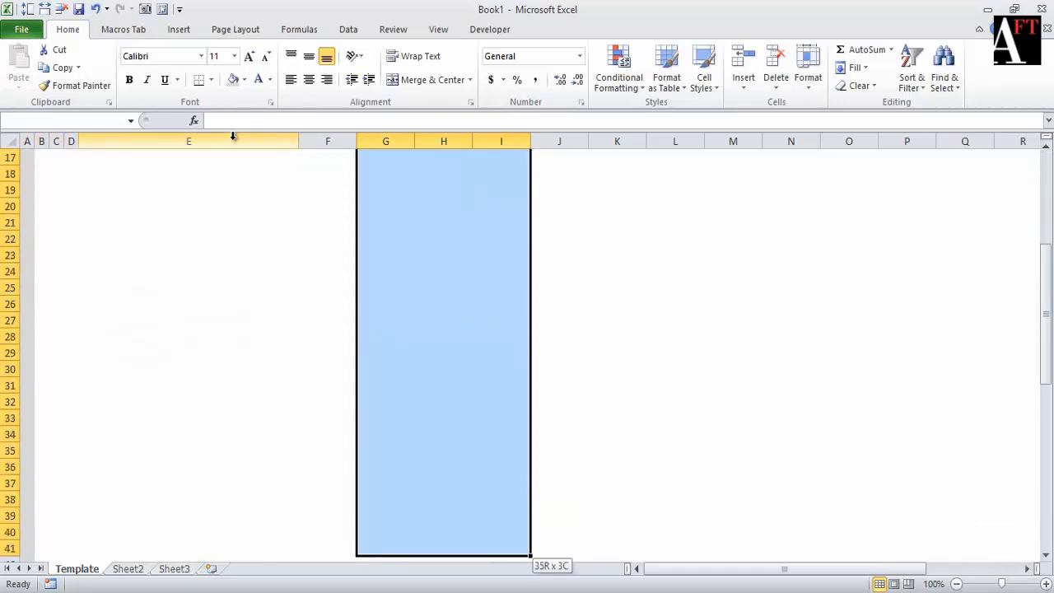
pyautogui.hotkey('shift', 'Down')
pyautogui.hotkey('shift', 'Down')
pyautogui.hotkey('shift', 'Down')
pyautogui.hotkey('shift', 'Down')
pyautogui.hotkey('shift', 'Down')
pyautogui.hotkey('shift', 'Down')
pyautogui.hotkey('shift', 'Down')
pyautogui.hotkey('shift', 'Down')
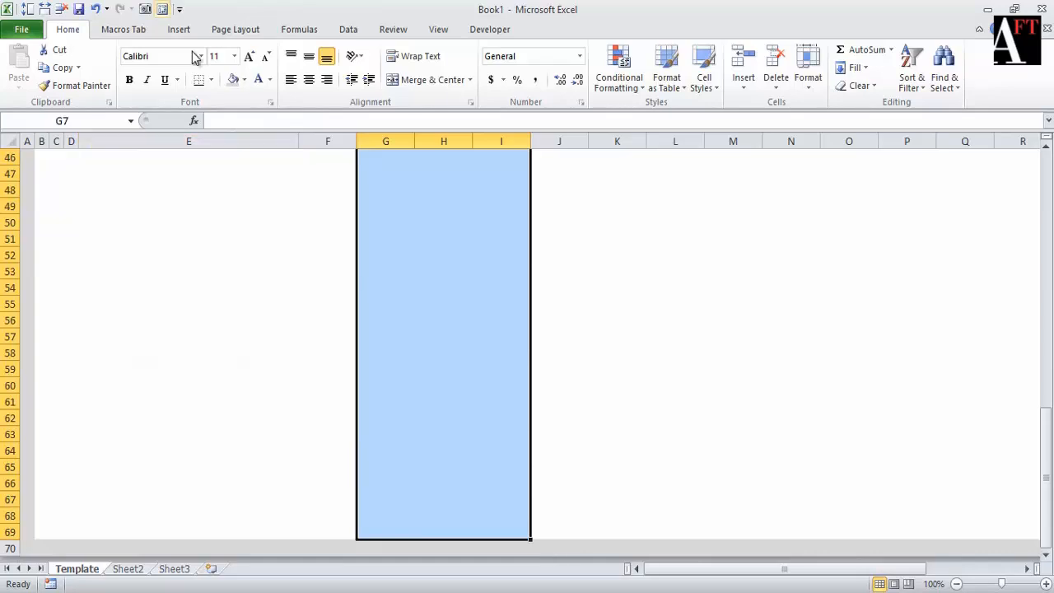
pyautogui.click(232, 81)
# Examine the shaded historical columns around the header band and the empty label area in columns B to E.
pyautogui.press('Up')
pyautogui.press('Up')
pyautogui.press('Up')
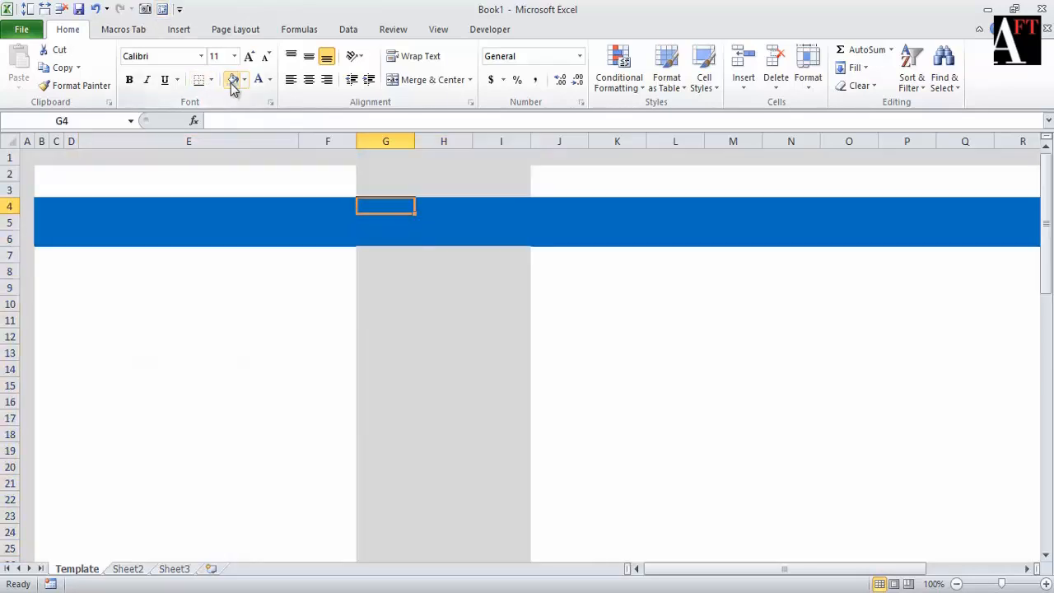
pyautogui.press('Up')
pyautogui.press('Up')
pyautogui.press('Down')
pyautogui.press('Left')
pyautogui.press('Left')
pyautogui.press('Left')
pyautogui.press('Left')
pyautogui.press('Left')
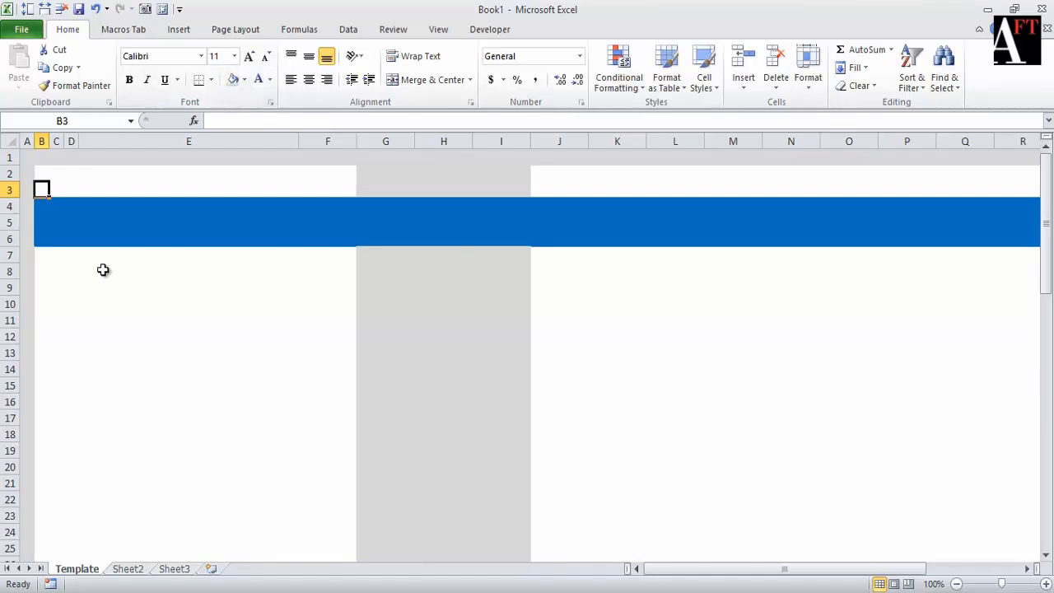
pyautogui.click(96, 303)
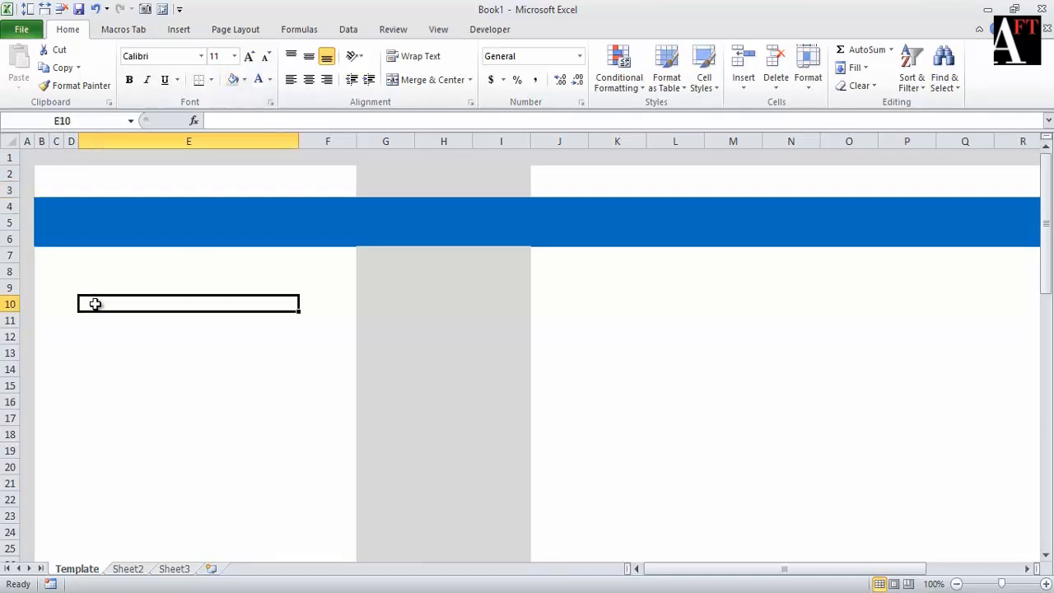
pyautogui.click(47, 272)
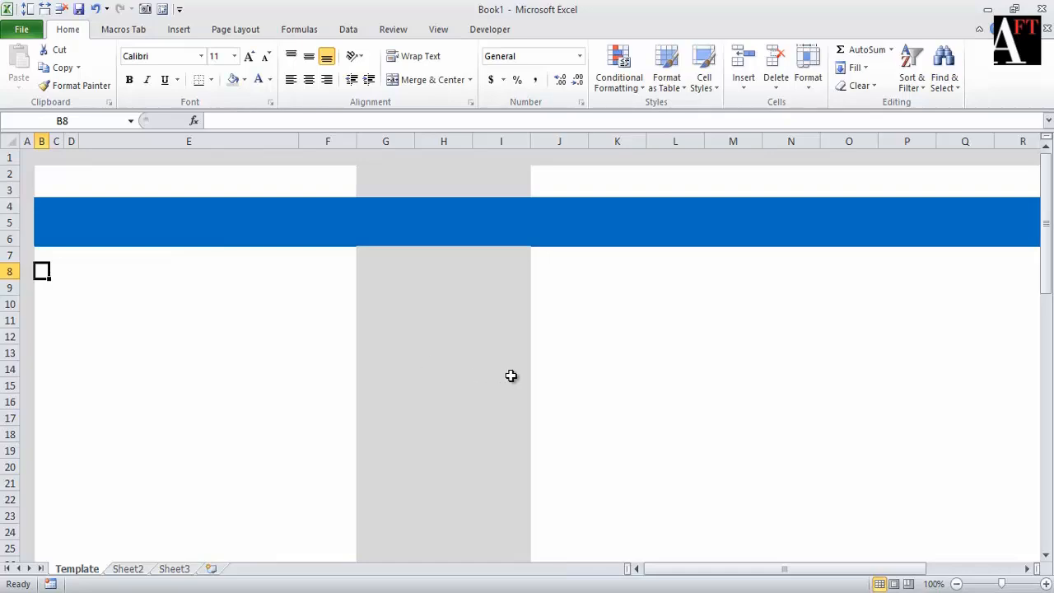
# Examine the forecast block by highlighting J8:S8, and return to the start of row 8.
pyautogui.click(555, 269)
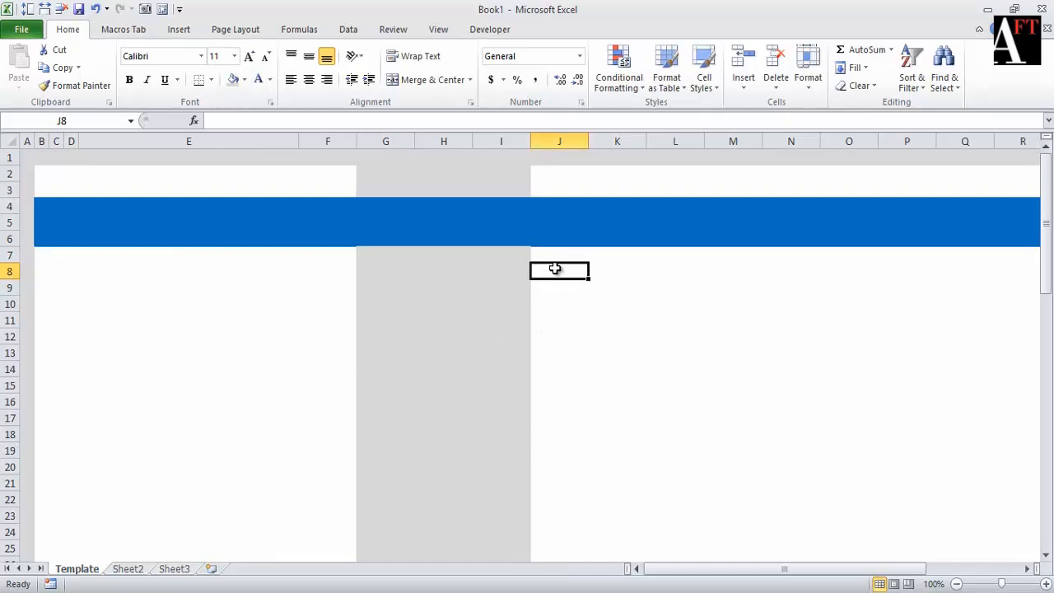
pyautogui.hotkey('shift', 'Right')
pyautogui.hotkey('shift', 'Right')
pyautogui.hotkey('shift', 'Right')
pyautogui.hotkey('shift', 'Right')
pyautogui.hotkey('shift', 'Right')
pyautogui.hotkey('shift', 'Right')
pyautogui.hotkey('shift', 'Right')
pyautogui.hotkey('shift', 'Right')
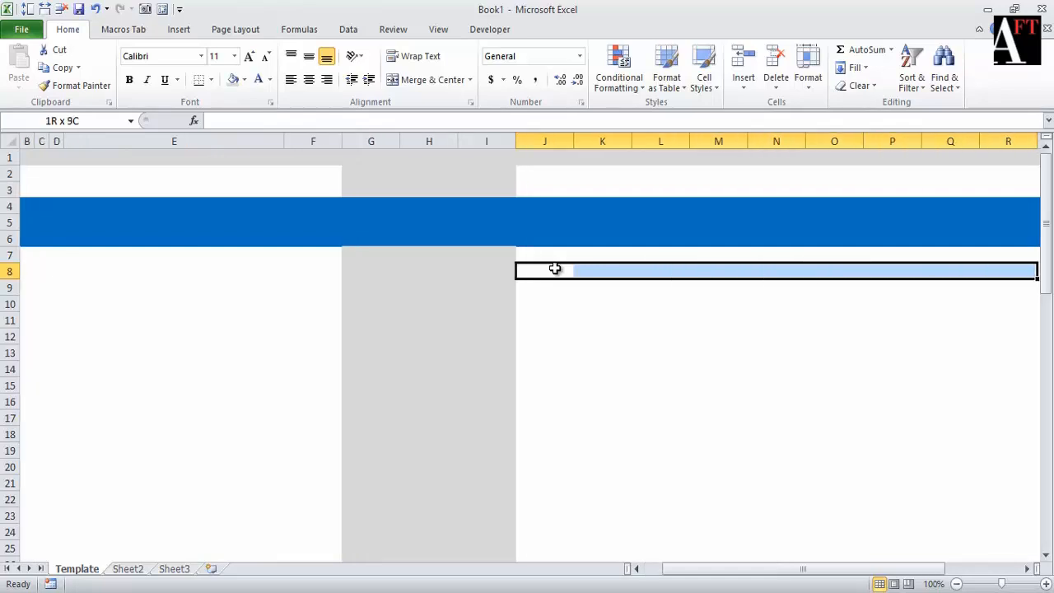
pyautogui.hotkey('shift', 'Right')
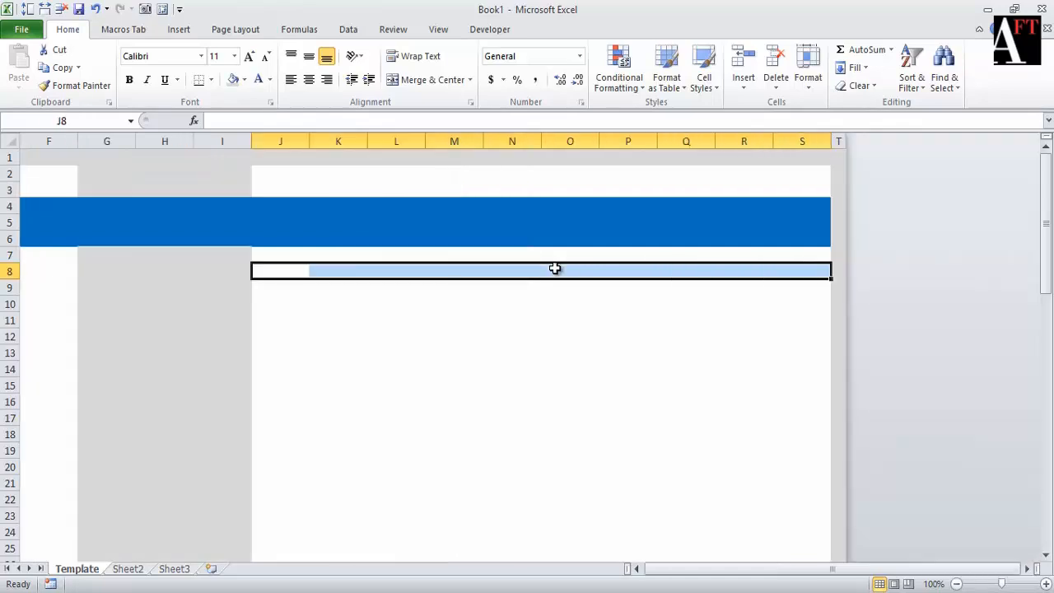
pyautogui.press('Left')
pyautogui.press('Home')
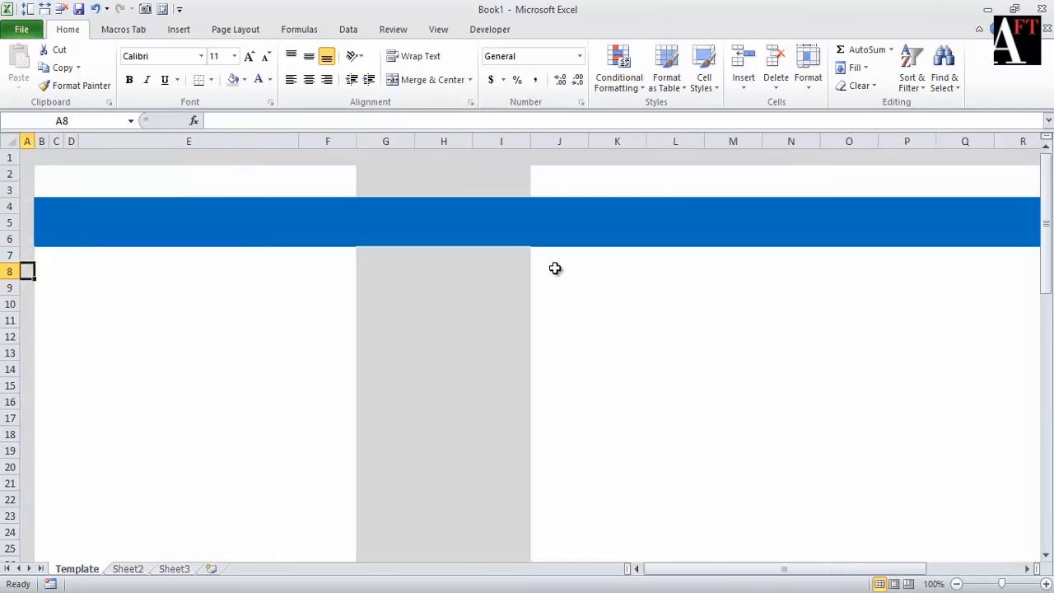
# Examine the narrow columns A to D by highlighting A1:D1.
pyautogui.press('Up')
pyautogui.press('Up')
pyautogui.press('Up')
pyautogui.press('Up')
pyautogui.press('Up')
pyautogui.press('Up')
pyautogui.press('Up')
pyautogui.hotkey('shift', 'Right')
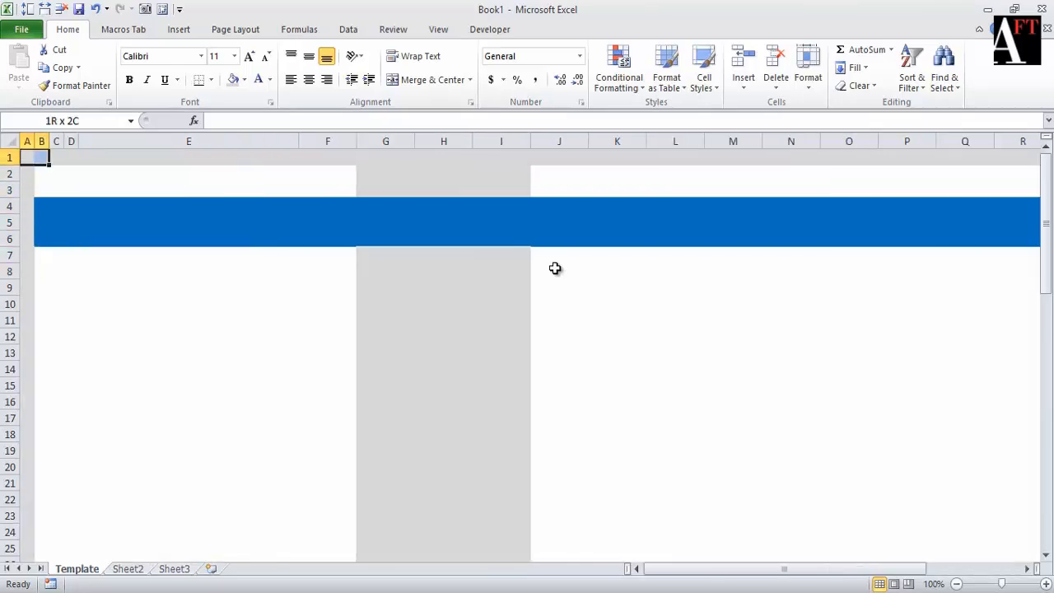
pyautogui.hotkey('shift', 'Right')
pyautogui.hotkey('shift', 'Right')
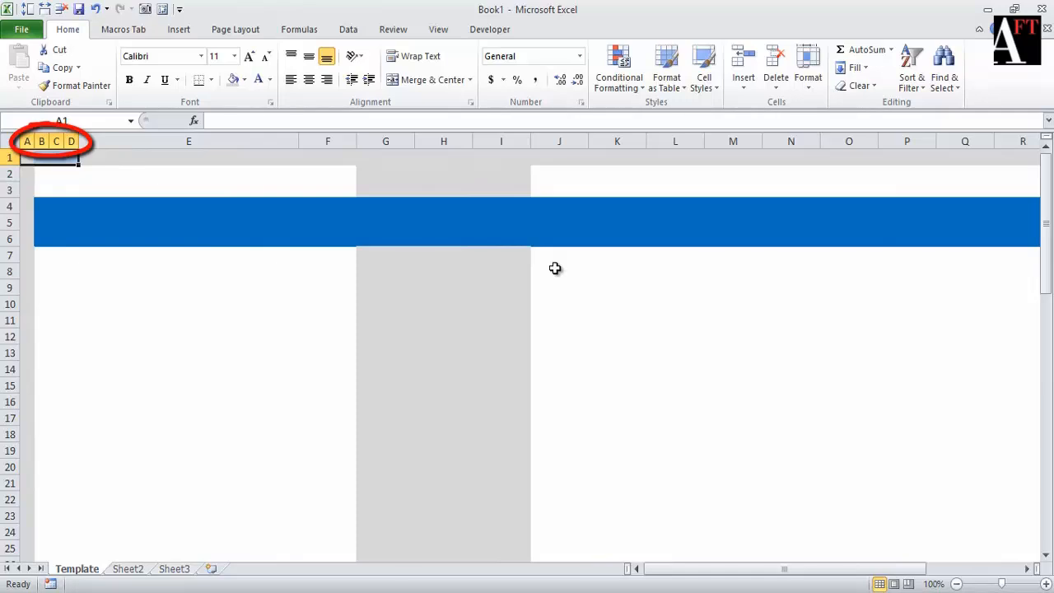
# Walk through columns B, C, D and E below the header band to examine the staggered columns for headings, sub-headings and line items.
pyautogui.press('Right')
pyautogui.press('Down')
pyautogui.press('Down')
pyautogui.press('Down')
pyautogui.press('Down')
pyautogui.press('Down')
pyautogui.press('Down')
pyautogui.press('Down')
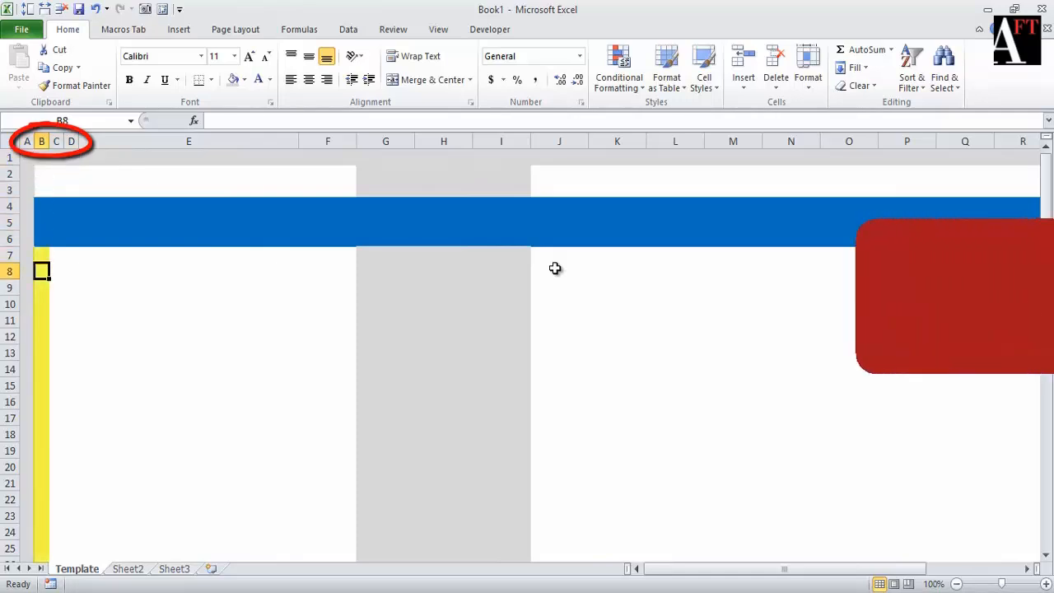
pyautogui.press('Down')
pyautogui.press('Right')
pyautogui.press('Down')
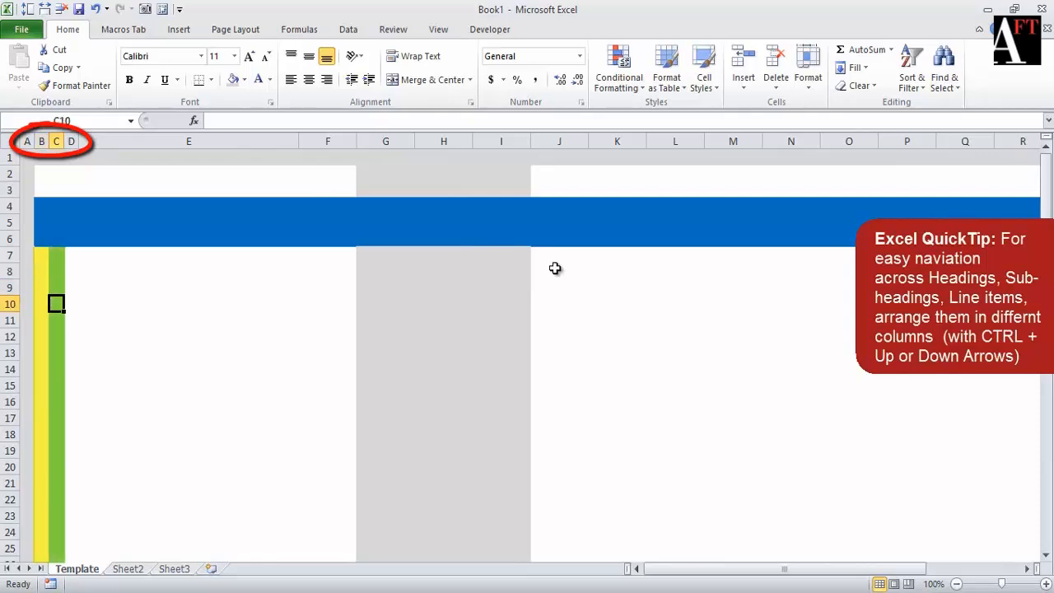
pyautogui.press('Right')
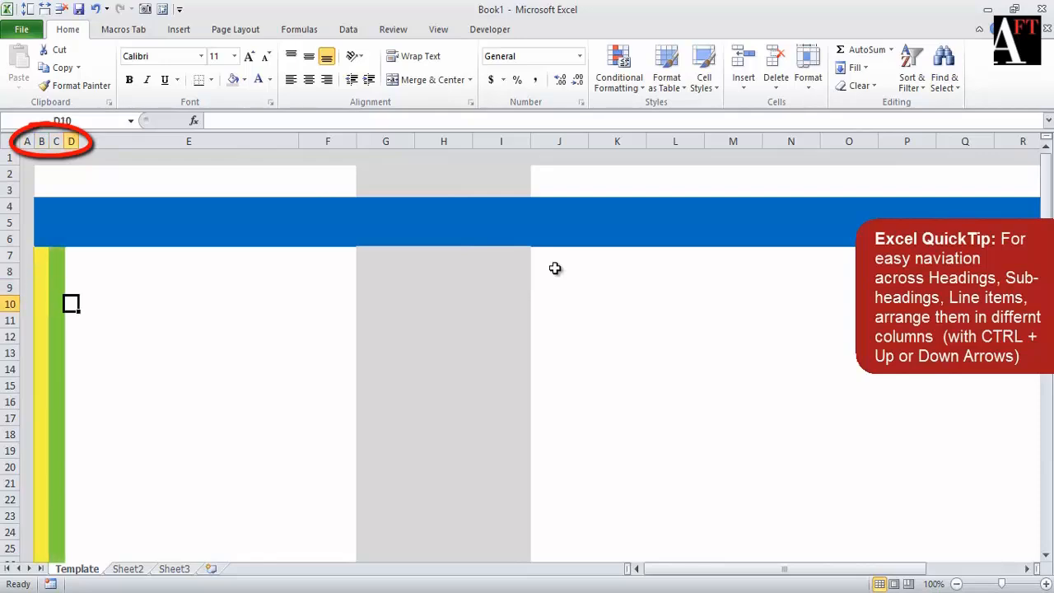
pyautogui.press('Down')
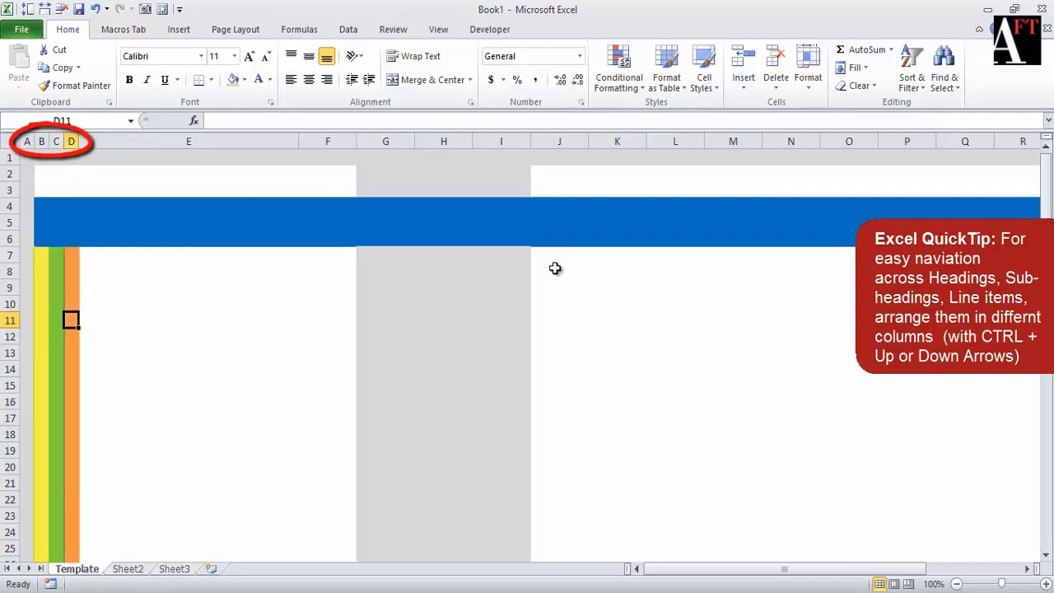
pyautogui.press('Right')
pyautogui.press('Down')
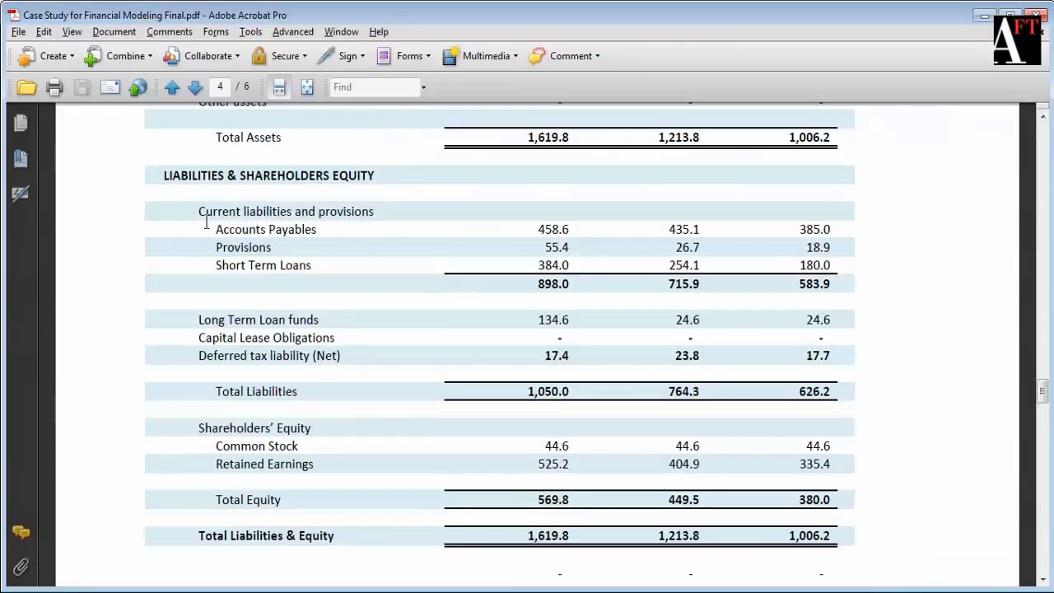
# In the case study PDF in Adobe Acrobat, select the balance sheet labels from ASSETS to Total Current Assets for copying.
pyautogui.click(1041, 118)
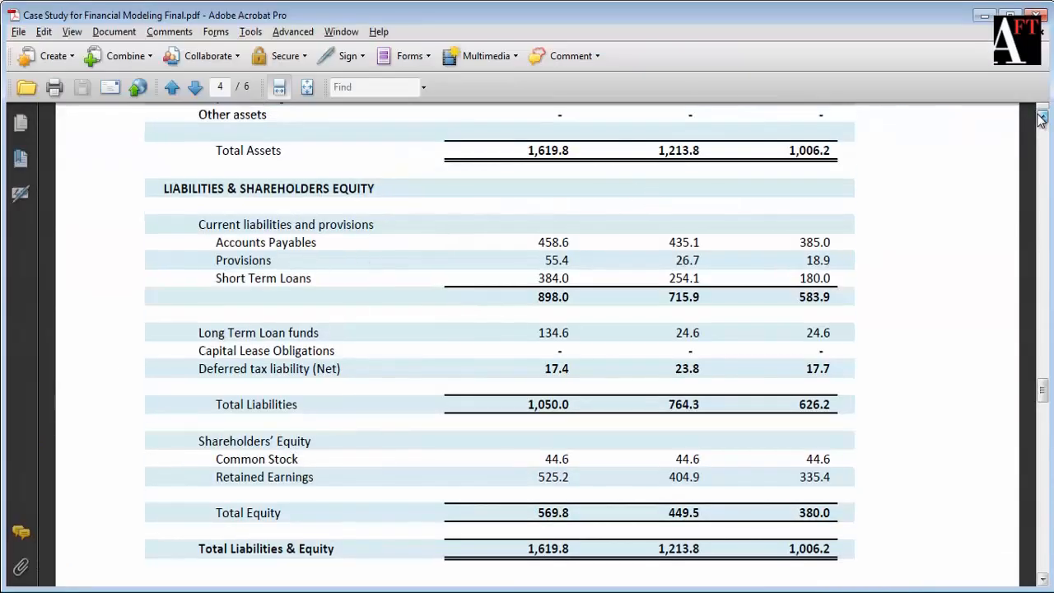
pyautogui.click(1041, 117)
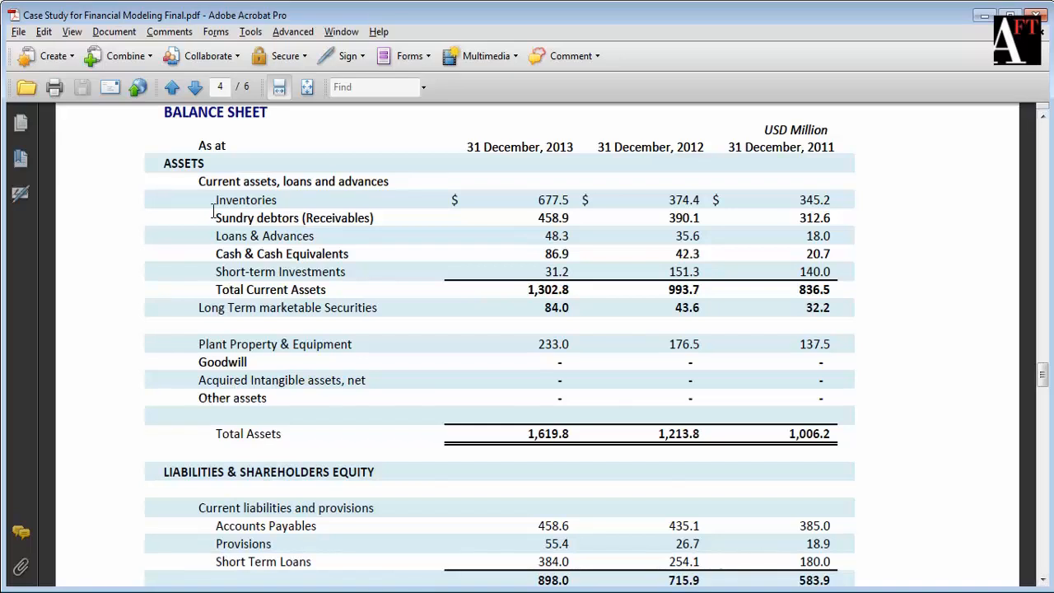
pyautogui.moveTo(156, 156); pyautogui.dragTo(401, 295)
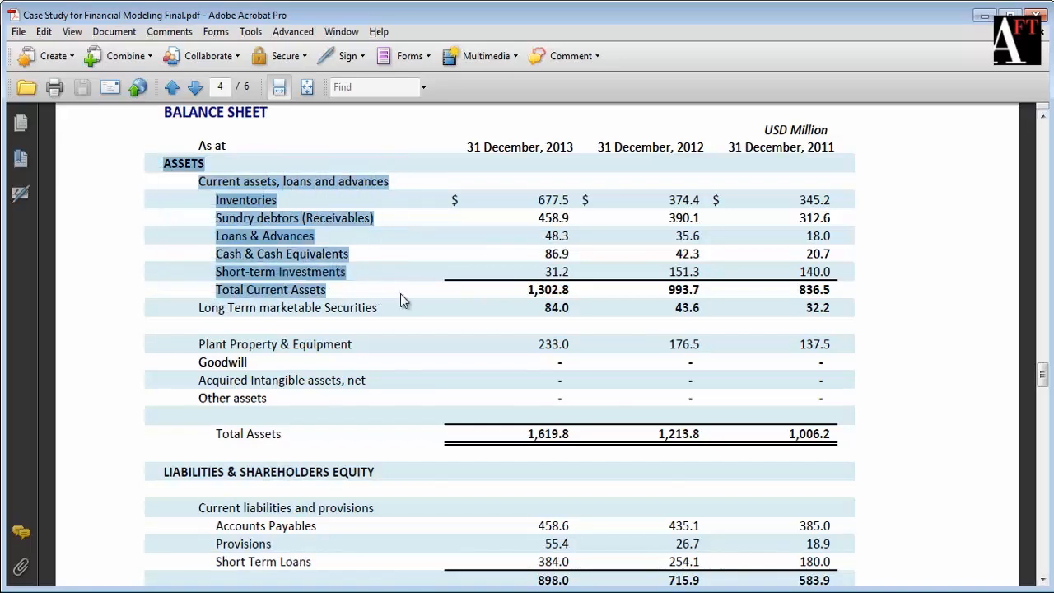
# Switch back to Excel and paste the copied balance sheet labels into the Template sheet starting at cell C8.
pyautogui.hotkey('alt', 'Tab')
pyautogui.press('Up')
pyautogui.press('Up')
pyautogui.press('Up')
pyautogui.press('Left')
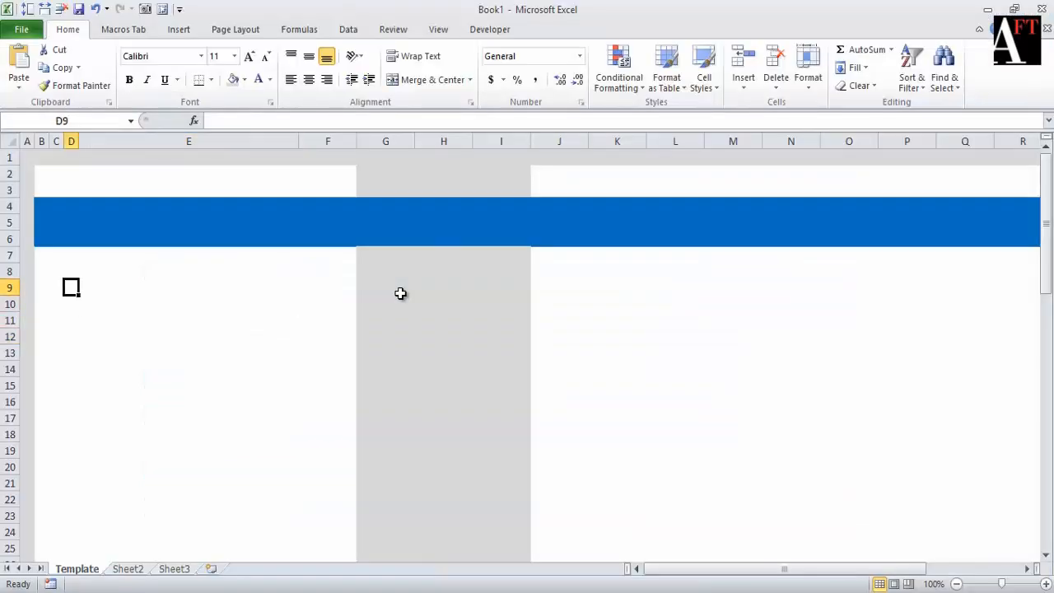
pyautogui.press('Up')
pyautogui.press('Left')
pyautogui.hotkey('ctrl', 'v')
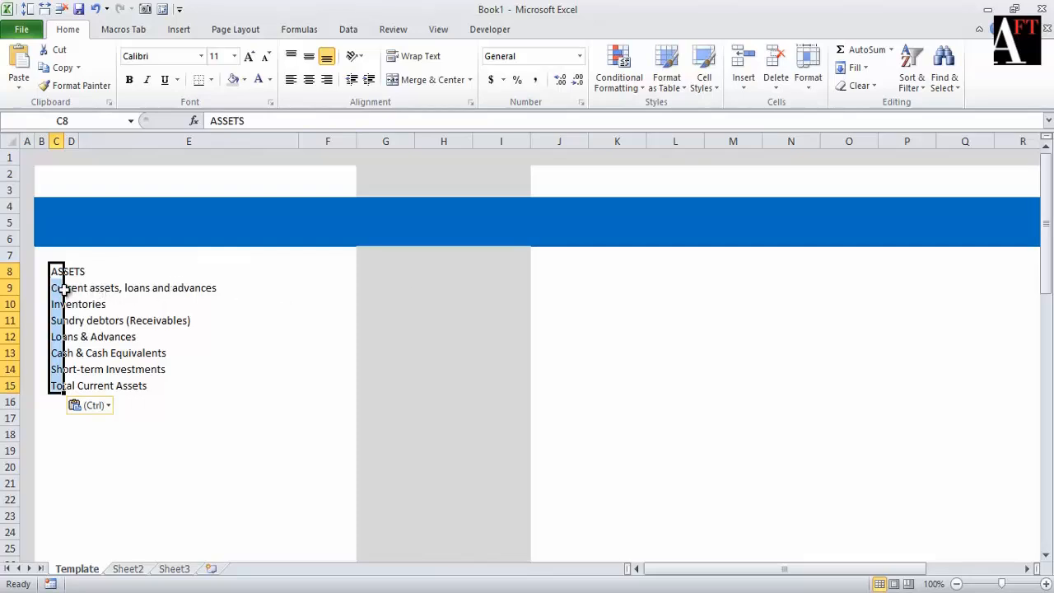
# Move the labels in C9:C15, from Current assets, loans and advances to Total Current Assets, one column over to D9.
pyautogui.click(97, 305)
pyautogui.click(62, 288)
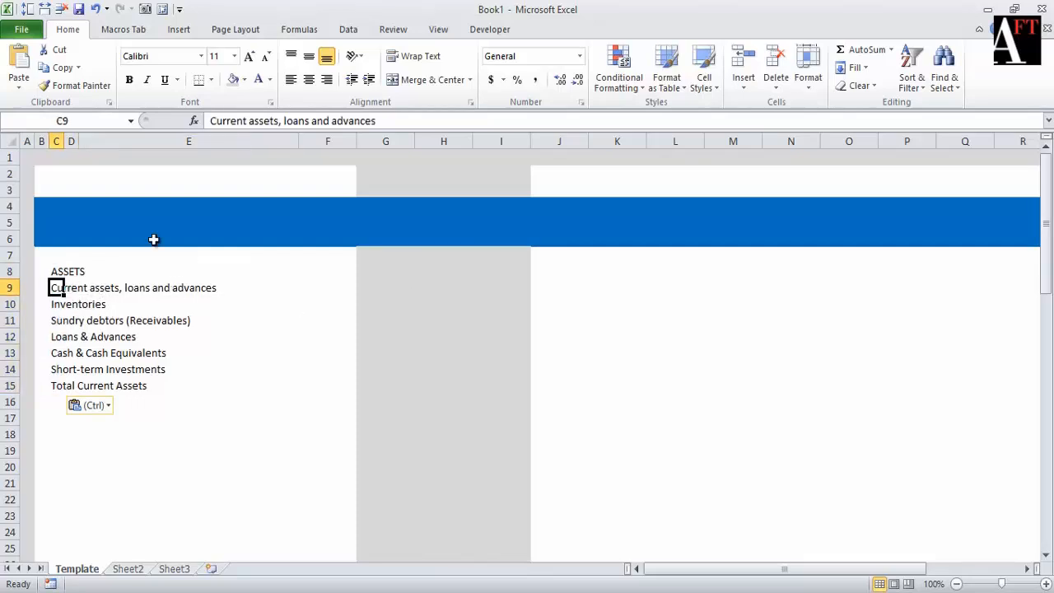
pyautogui.hotkey('ctrl', 'shift', 'Down')
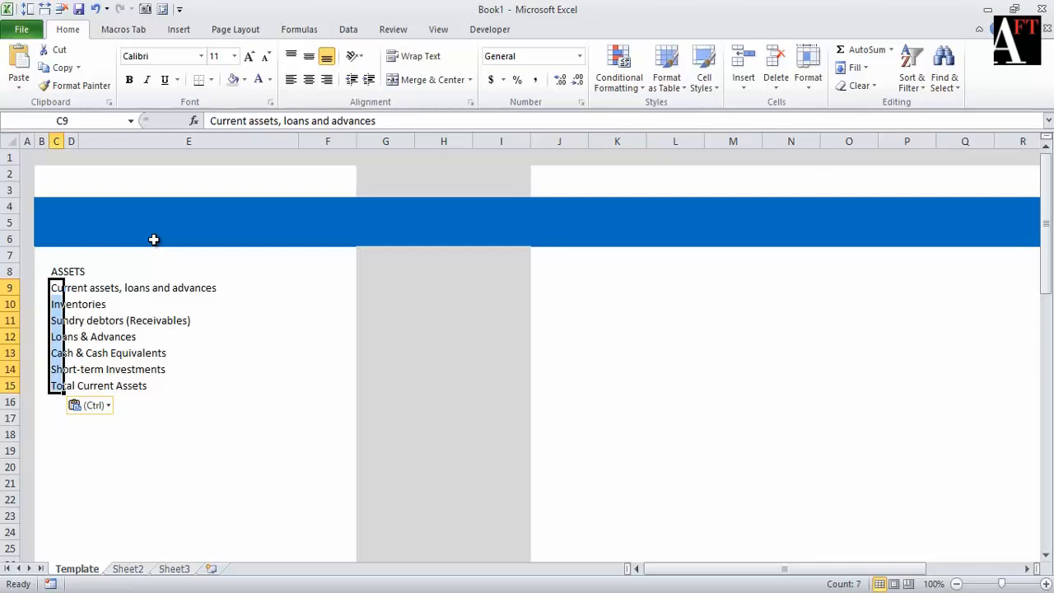
pyautogui.press('ctrl')
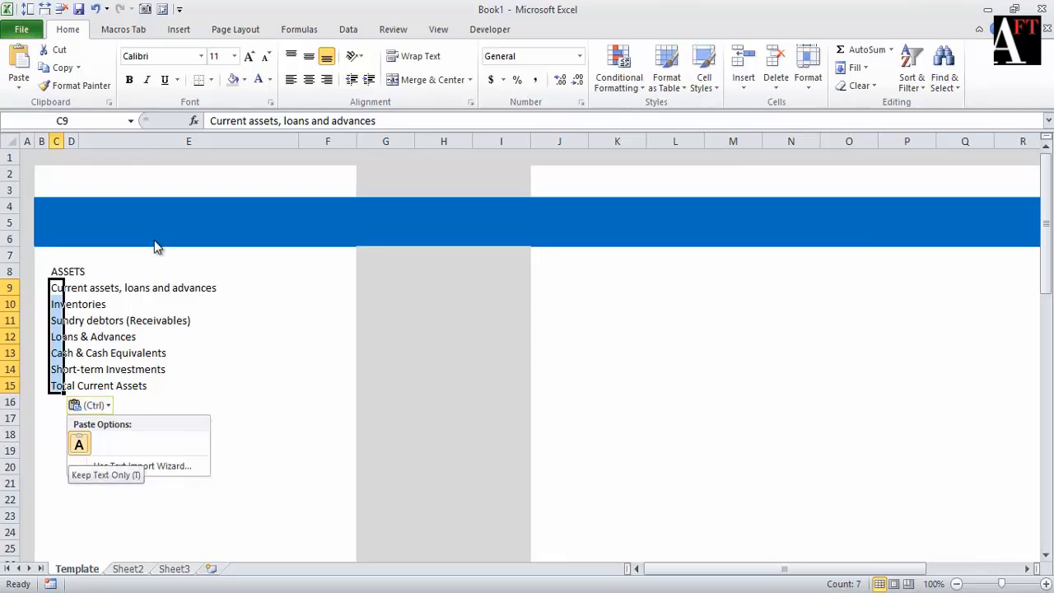
pyautogui.hotkey('ctrl', 'c')
pyautogui.press('Right')
pyautogui.press('Right')
pyautogui.press('Left')
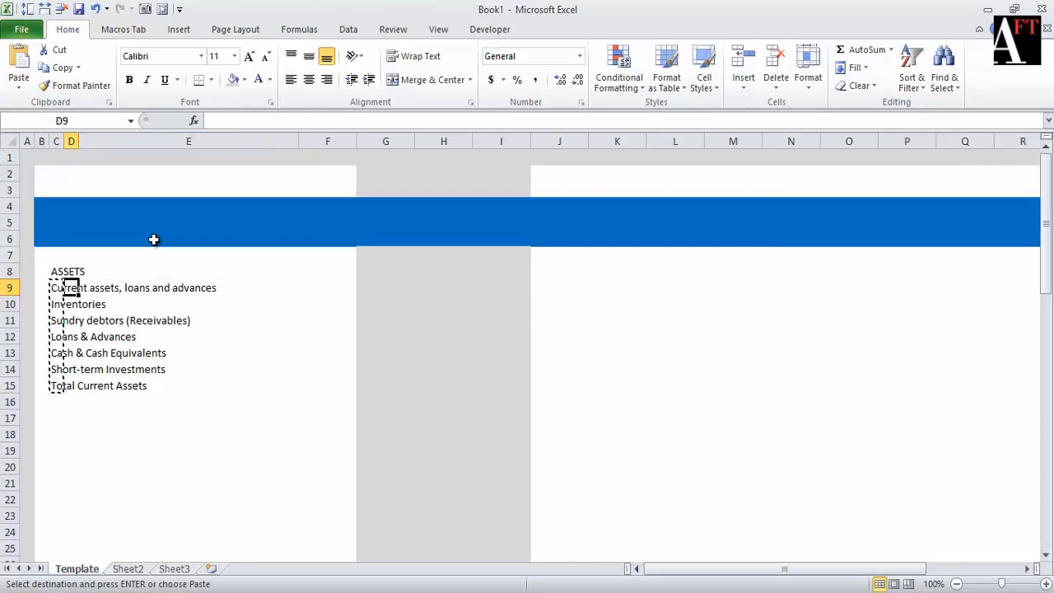
pyautogui.press('Return')
# Move the line items in D10:D15, from Inventories to Total Current Assets, into column E starting at E10.
pyautogui.press('Down')
pyautogui.hotkey('ctrl', 'shift', 'Down')
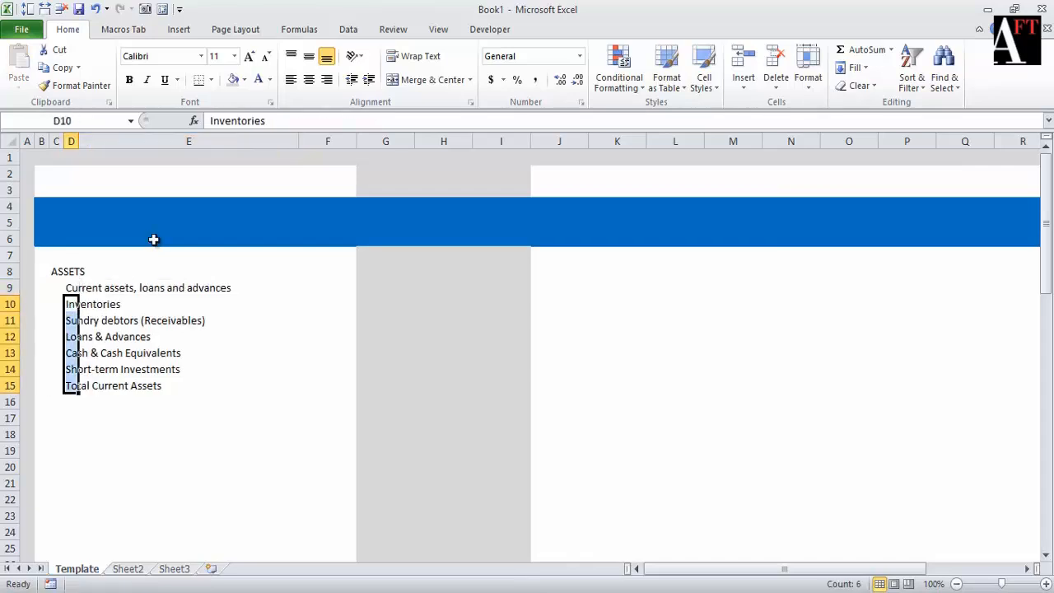
pyautogui.hotkey('ctrl', 'x')
pyautogui.press('Right')
pyautogui.press('Return')
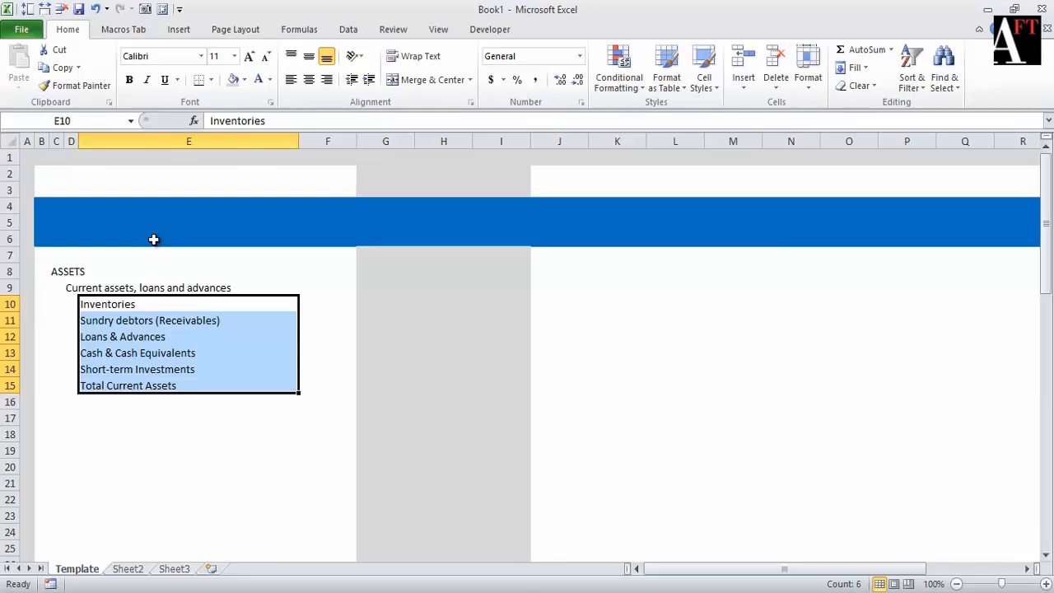
# Check the label following Total Current Assets in the Adobe Acrobat case study, return to Excel and enter Long Term Marketable Securities in D17.
pyautogui.press('Left')
pyautogui.press('Down')
pyautogui.press('Down')
pyautogui.press('Down')
pyautogui.press('Down')
pyautogui.press('Down')
pyautogui.press('Down')
pyautogui.press('Down')
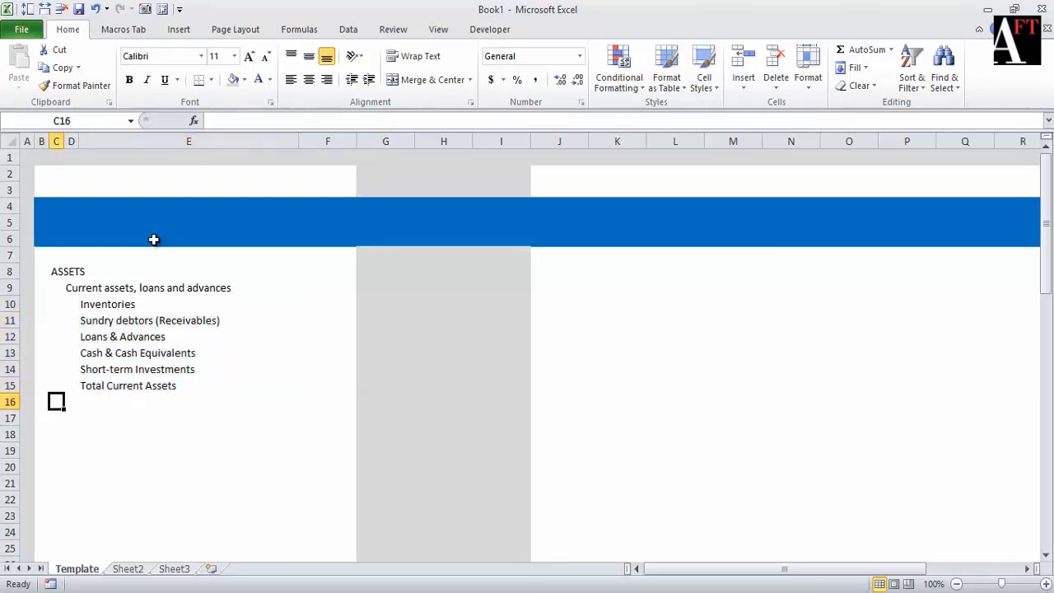
pyautogui.hotkey('alt', 'Tab')
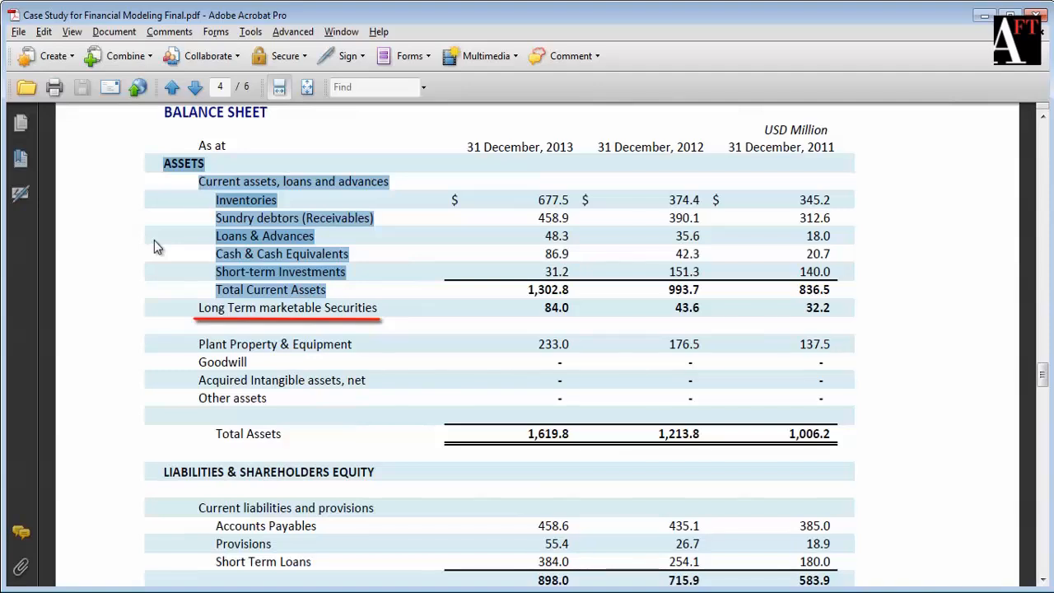
pyautogui.hotkey('alt', 'Tab')
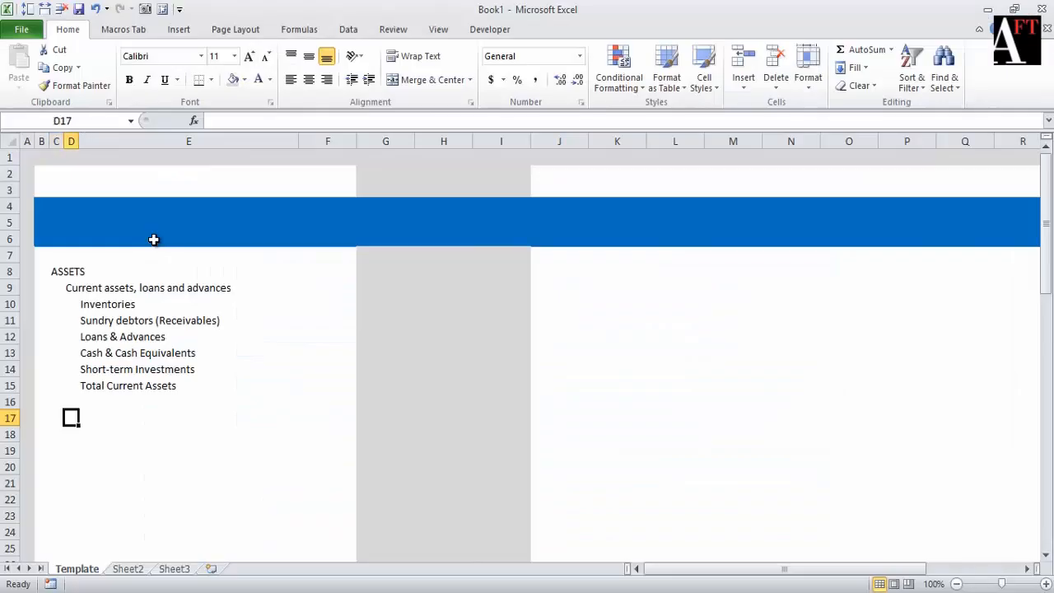
pyautogui.write('Long T')
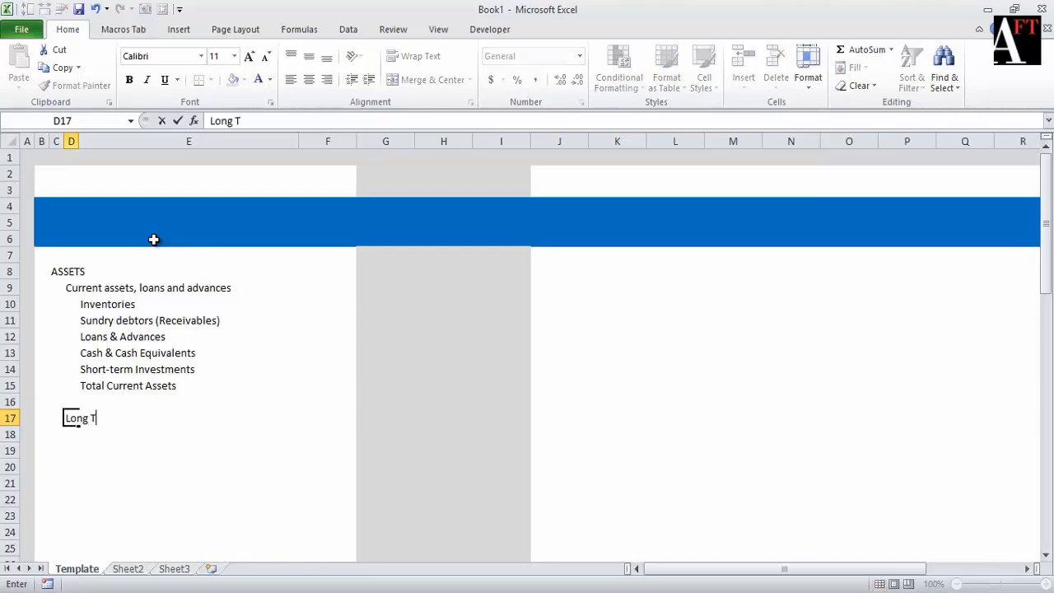
pyautogui.write('erm Market')
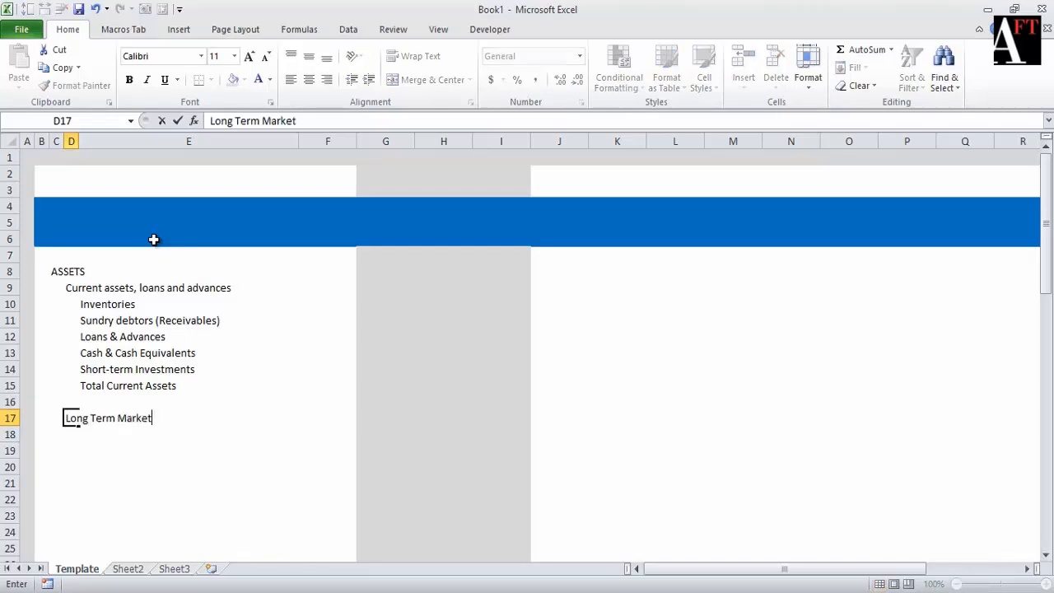
pyautogui.write('able Securities')
pyautogui.press('Return')
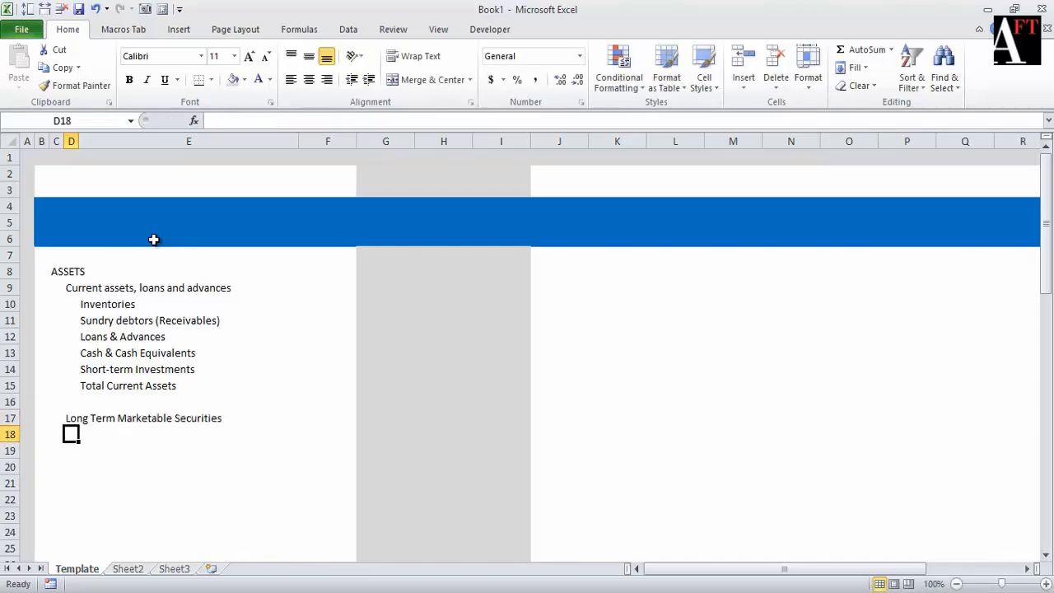
# Enter the main heading LIABILITIES in cell C19, in the same column as ASSETS.
pyautogui.press('Up')
pyautogui.press('Down')
pyautogui.press('Down')
pyautogui.press('Left')
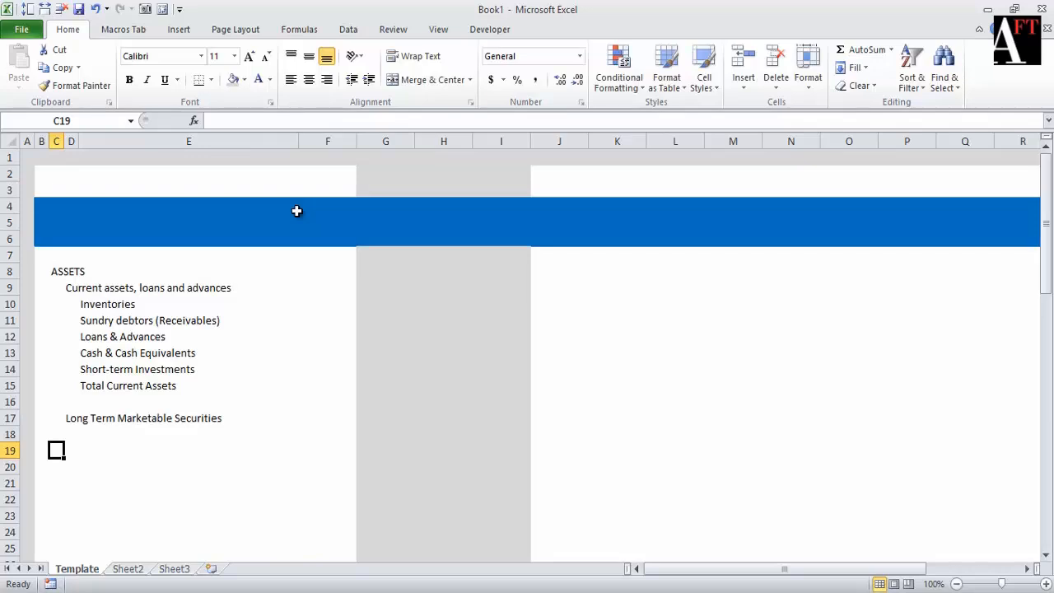
pyautogui.write('L')
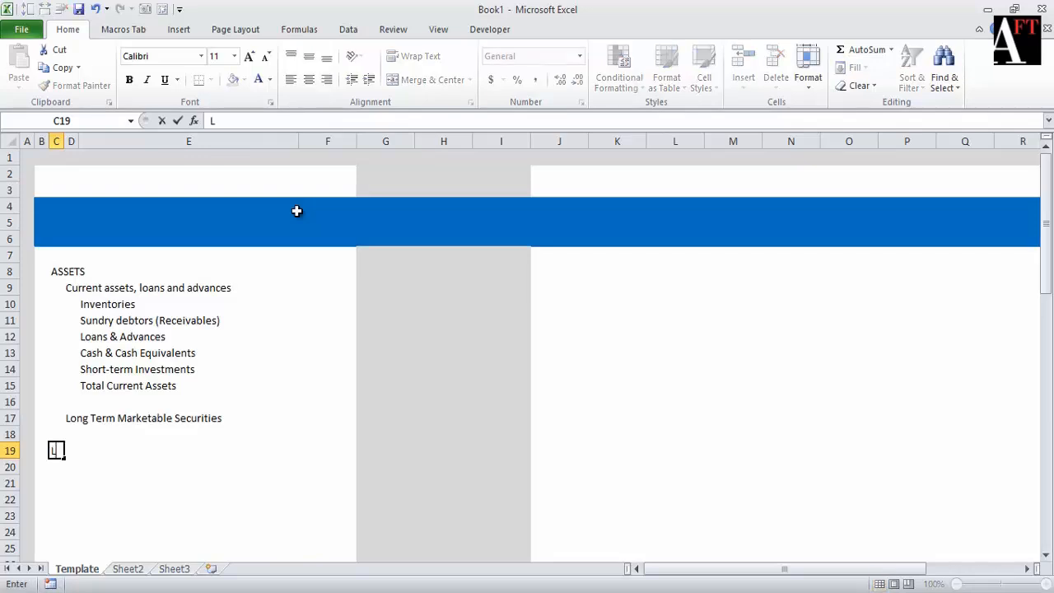
pyautogui.press('capslock')
pyautogui.write('IABILITIES')
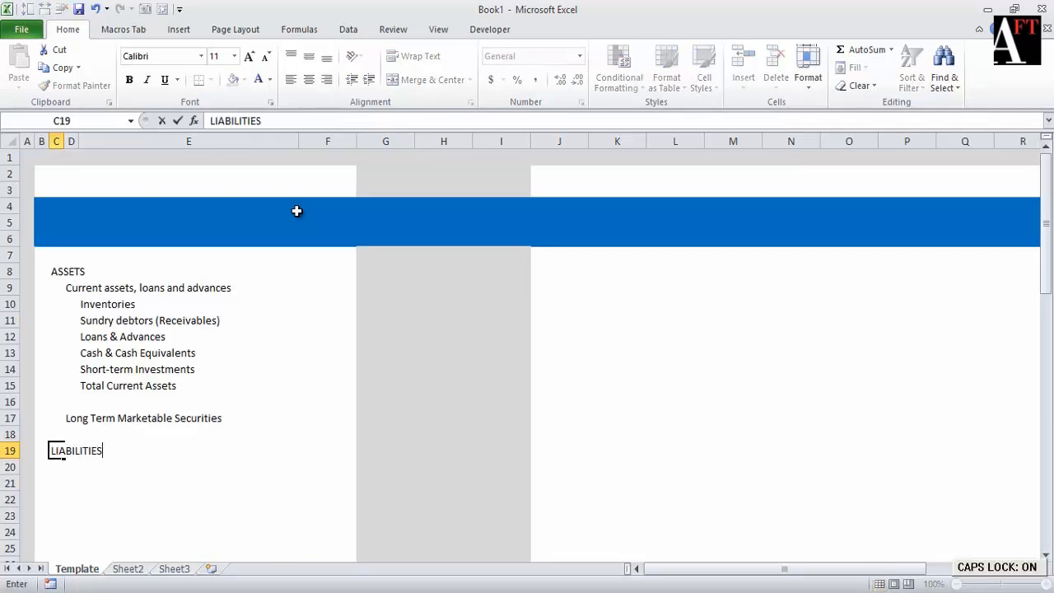
pyautogui.press('Return')
pyautogui.press('Up')
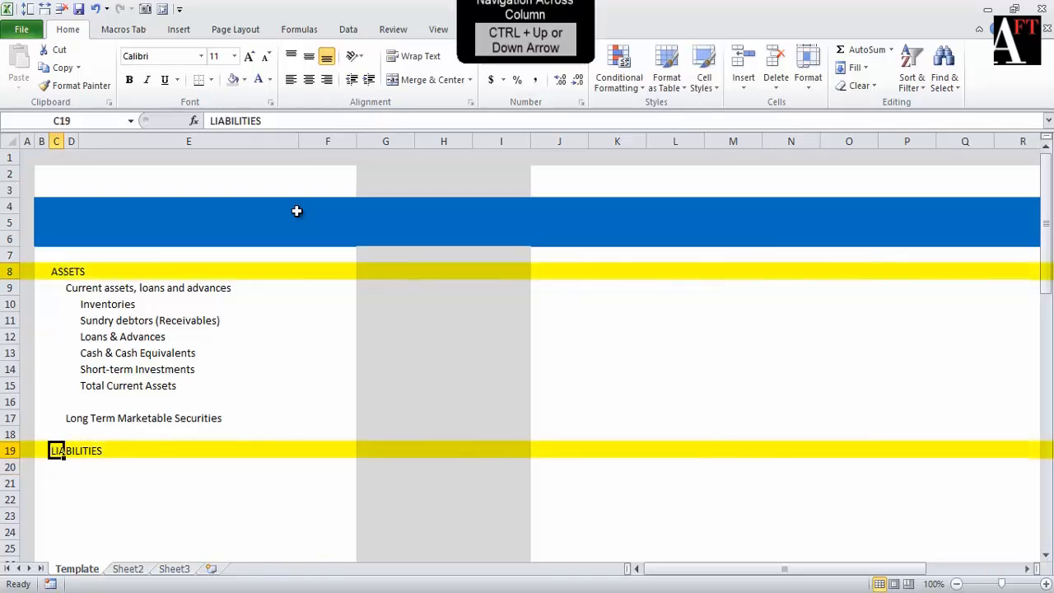
# Jump back and forth between the ASSETS and LIABILITIES headings in column C to examine heading navigation.
pyautogui.hotkey('ctrl', 'Up')
pyautogui.hotkey('ctrl', 'Down')
pyautogui.hotkey('ctrl', 'Up')
pyautogui.hotkey('ctrl', 'Down')
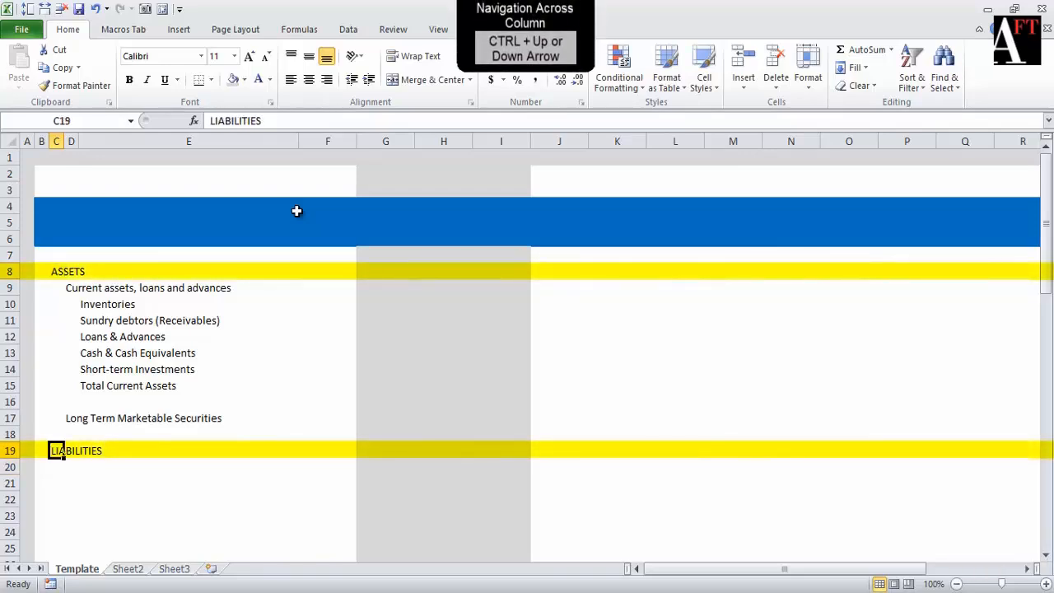
pyautogui.hotkey('ctrl', 'Up')
pyautogui.hotkey('ctrl', 'Down')
pyautogui.hotkey('ctrl', 'Up')
pyautogui.hotkey('ctrl', 'Down')
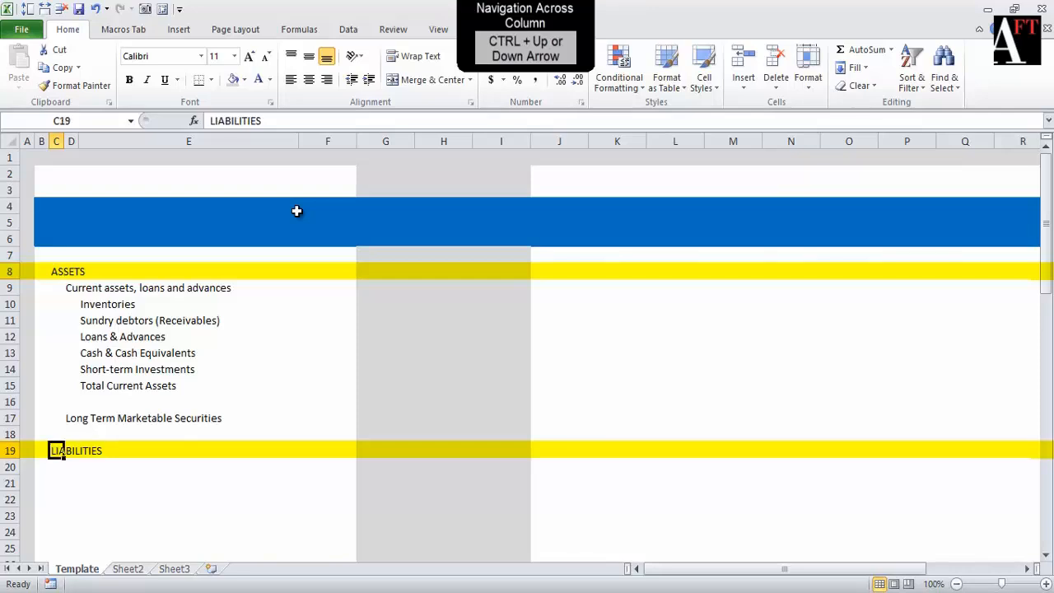
pyautogui.hotkey('ctrl', 'Up')
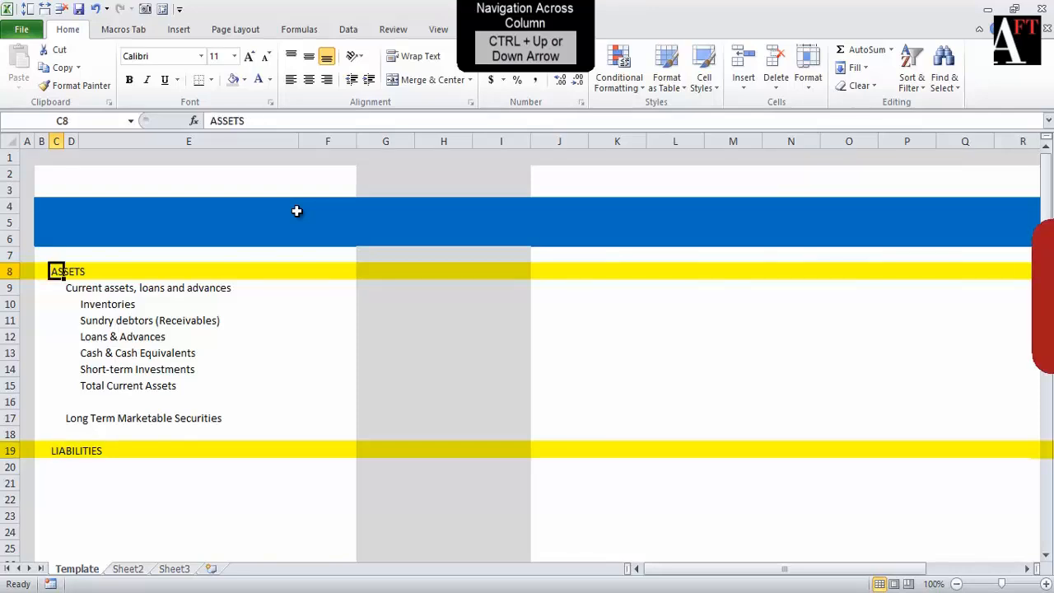
pyautogui.hotkey('ctrl', 'Down')
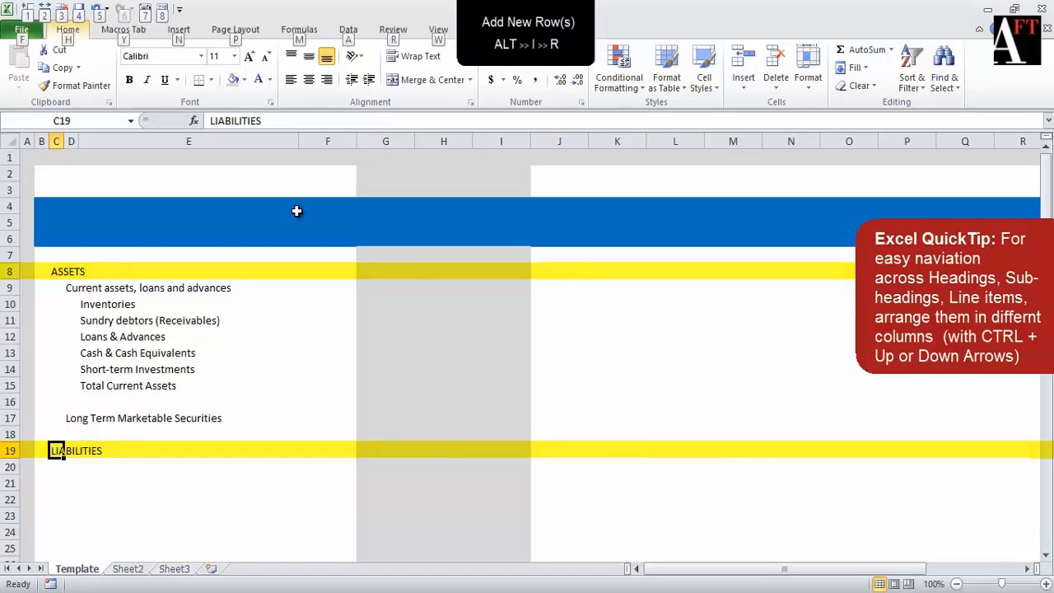
# Insert two rows above the LIABILITIES heading and enter TOTAL ASSETS in cell C19.
pyautogui.hotkey('alt', 'i')
pyautogui.press('r')
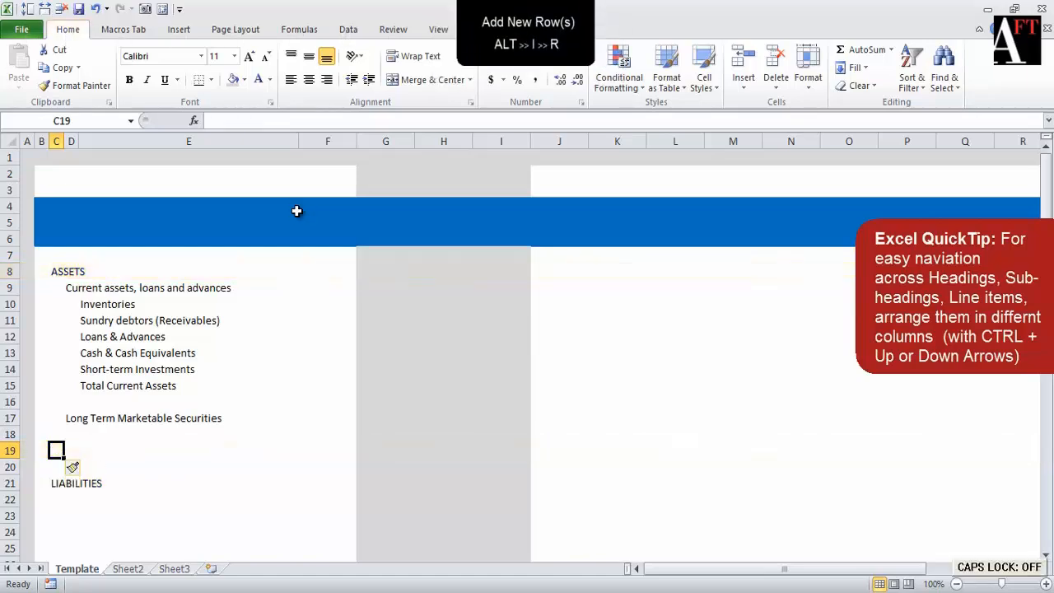
pyautogui.write('total')
pyautogui.press('BackSpace')
pyautogui.press('BackSpace')
pyautogui.press('BackSpace')
pyautogui.press('BackSpace')
pyautogui.press('BackSpace')
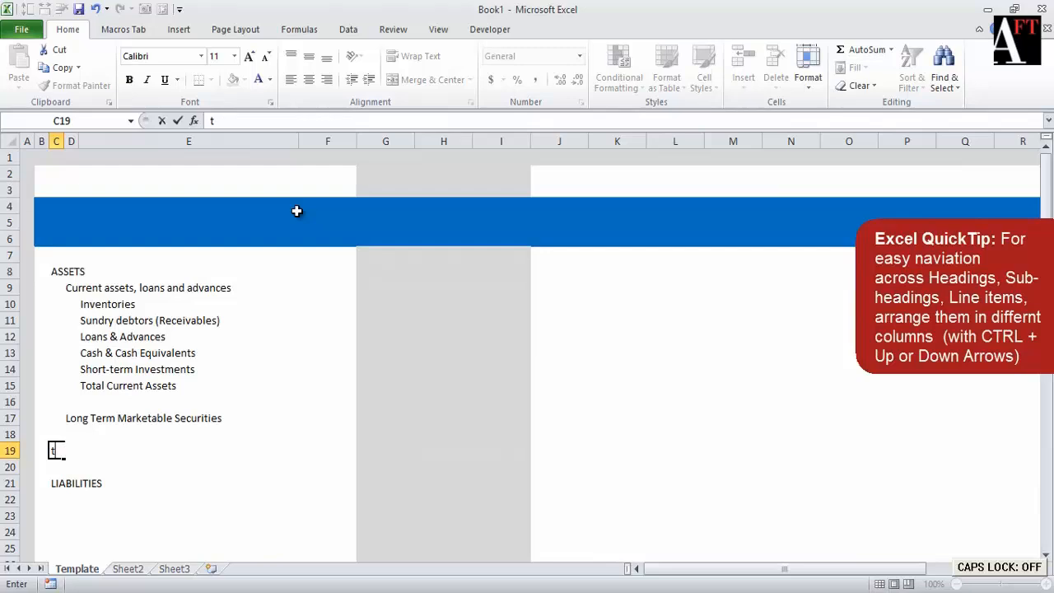
pyautogui.press('capslock')
pyautogui.write('T')
pyautogui.press('BackSpace')
pyautogui.write('TOTAL ASSETS')
pyautogui.press('Return')
pyautogui.press('Down')
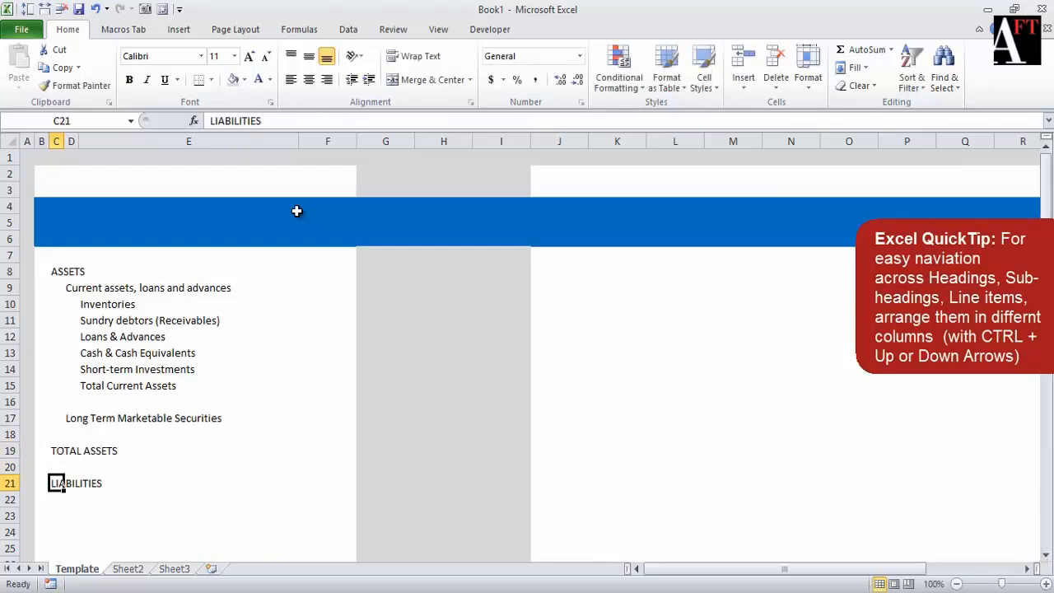
# Extend the heading in cell C21 to read LIABILITIES & EQUITIES.
pyautogui.press('F2')
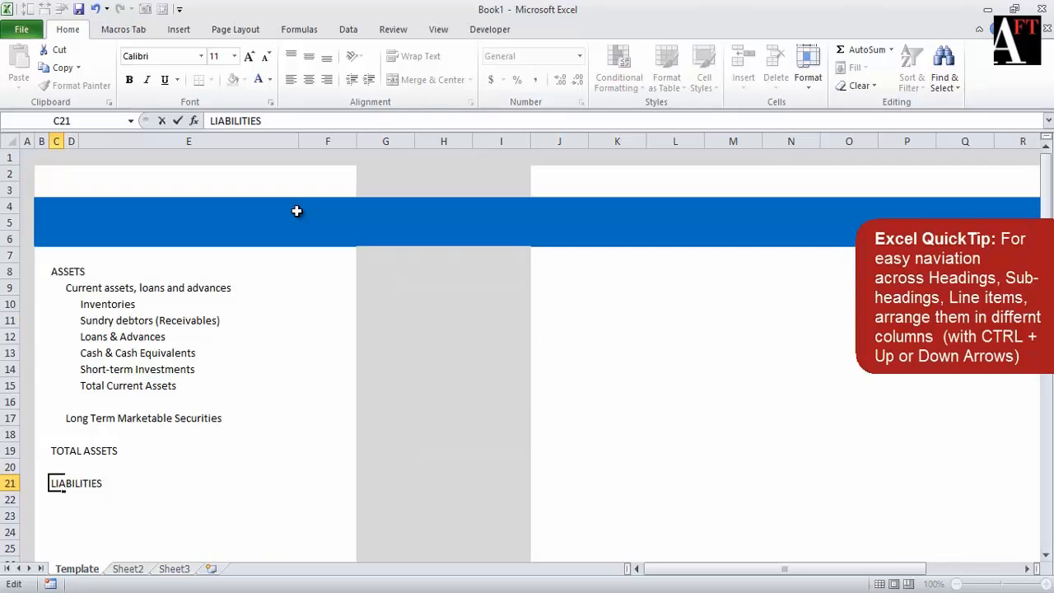
pyautogui.write('& EQUITIE')
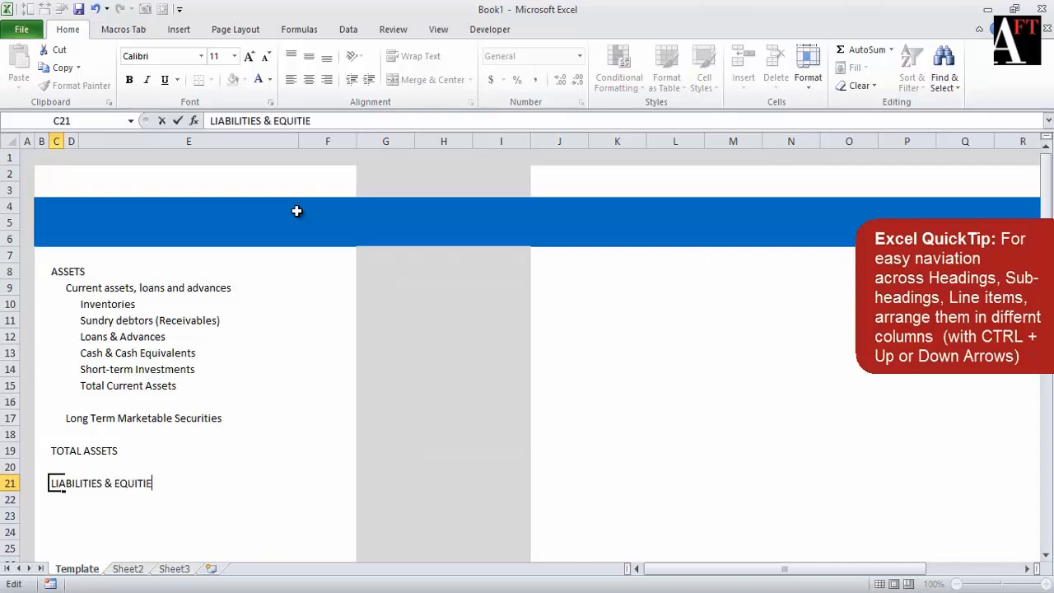
pyautogui.write('S')
pyautogui.press('Return')
# Enter the heading TOTAL LIABILITIES & EQUITIES in cell C24.
pyautogui.press('Down')
pyautogui.press('Down')
pyautogui.write('t')
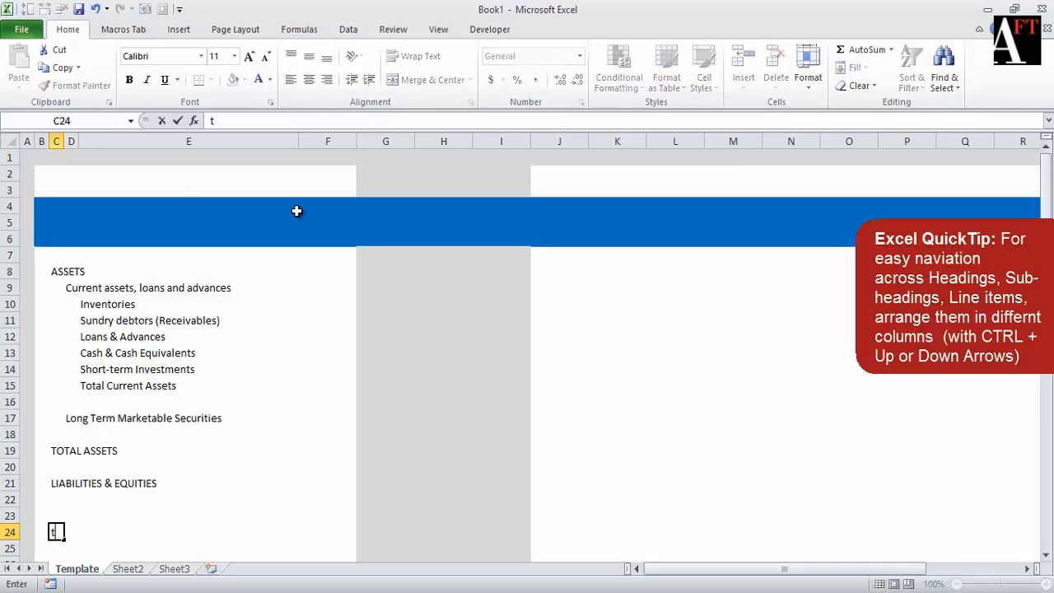
pyautogui.write('OTAL LIA')
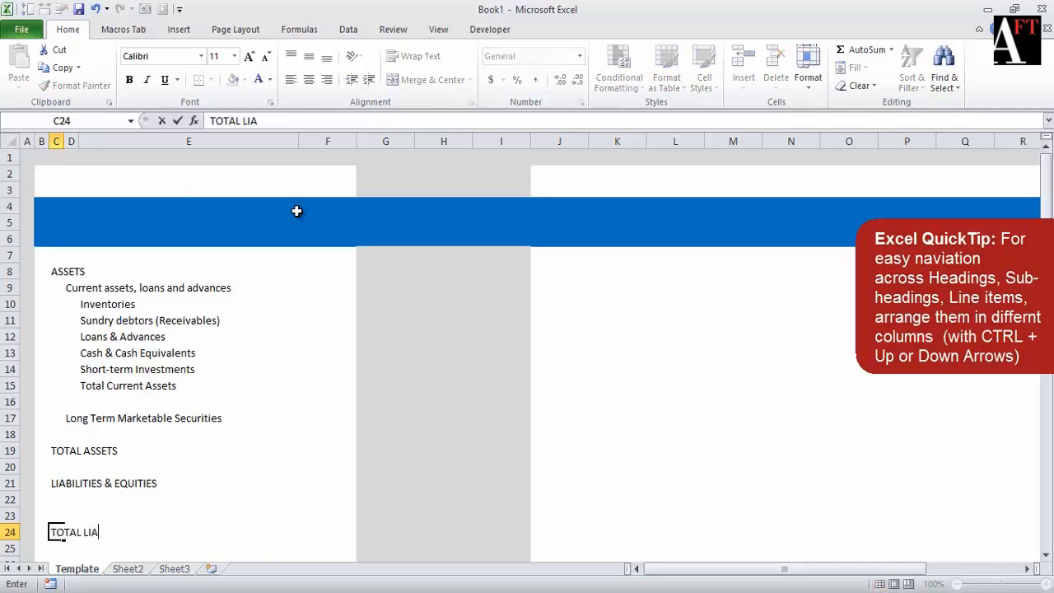
pyautogui.write('BILITIES & ')
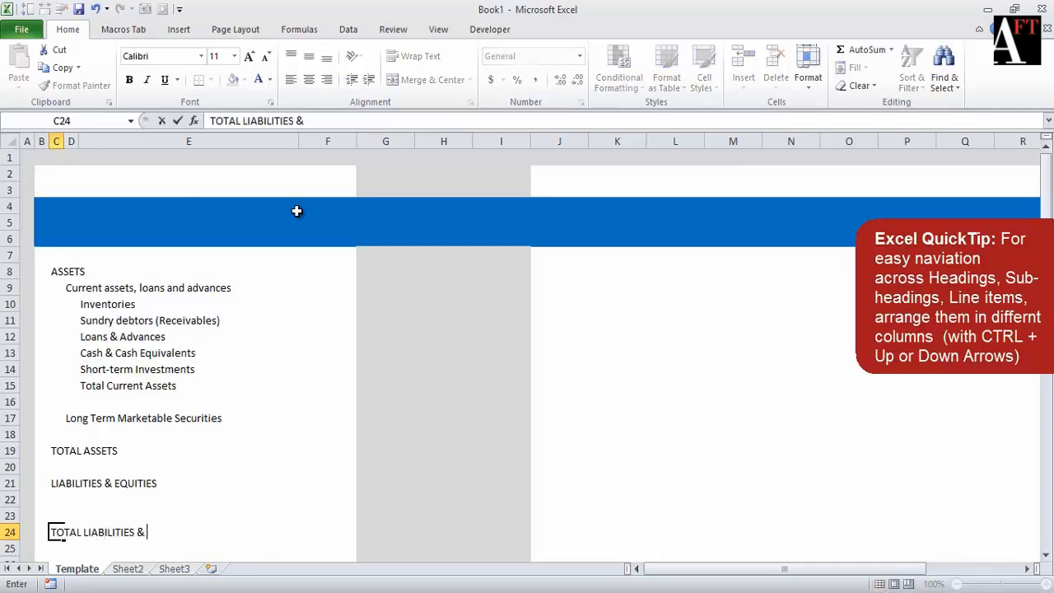
pyautogui.write('EQUITIES')
pyautogui.press('Return')
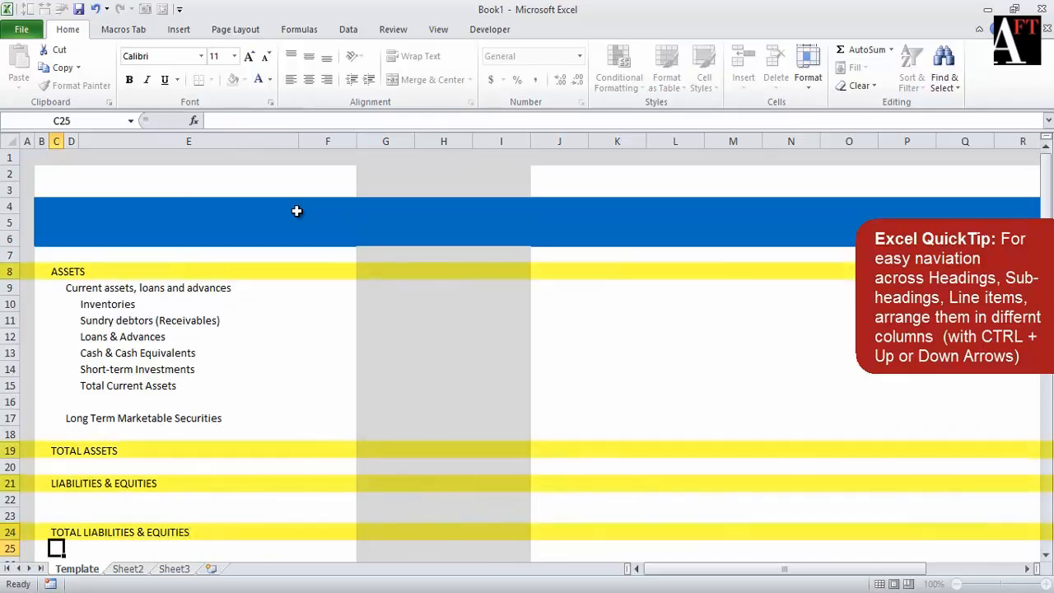
# Jump up and down through the main headings in column C, from TOTAL LIABILITIES & EQUITIES to ASSETS.
pyautogui.press('Up')
pyautogui.hotkey('ctrl', 'Up')
pyautogui.hotkey('ctrl', 'Up')
pyautogui.hotkey('ctrl', 'Up')
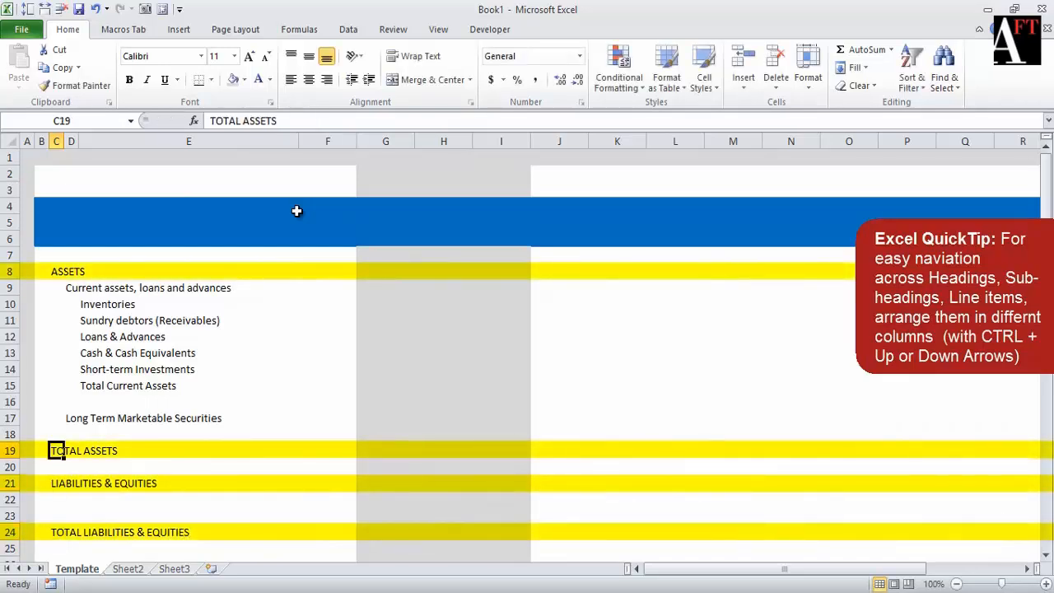
pyautogui.hotkey('ctrl', 'Down')
pyautogui.hotkey('ctrl', 'Down')
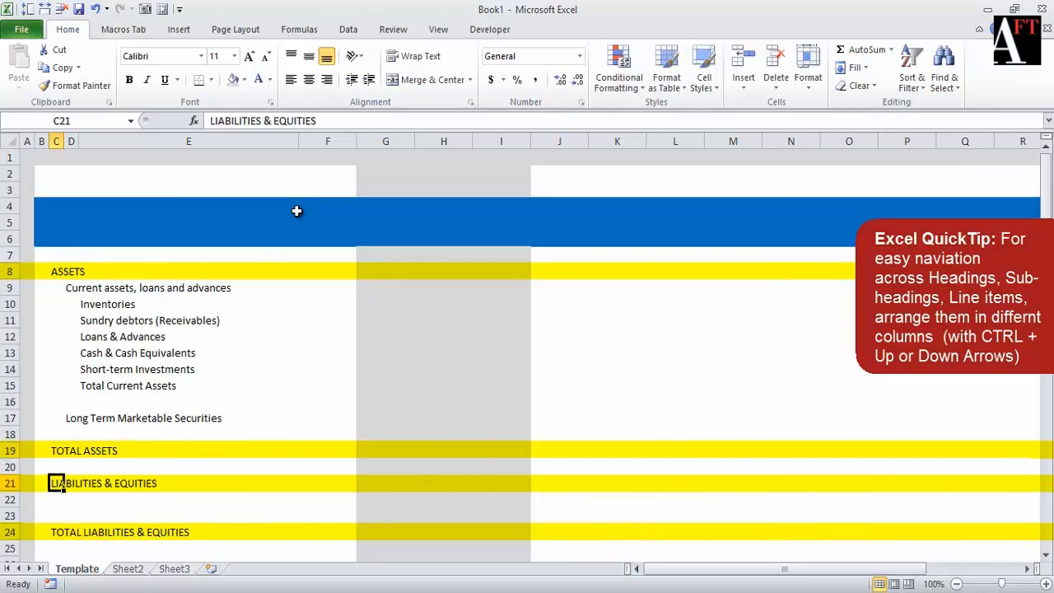
pyautogui.hotkey('ctrl', 'Up')
pyautogui.hotkey('ctrl', 'Up')
pyautogui.hotkey('ctrl', 'Down')
pyautogui.hotkey('ctrl', 'Down')
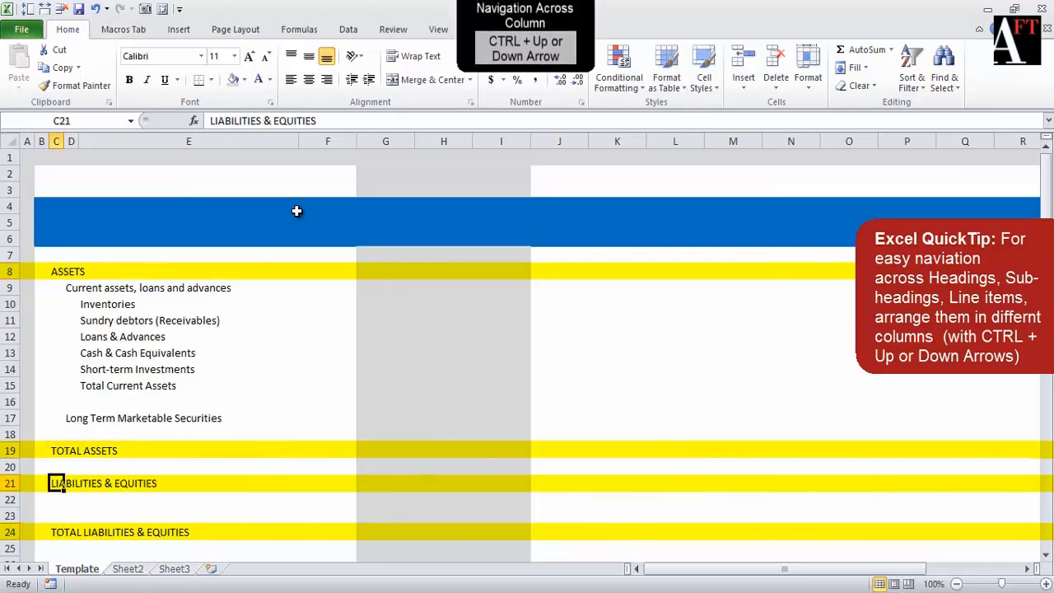
pyautogui.hotkey('ctrl', 'Down')
pyautogui.hotkey('ctrl', 'Up')
pyautogui.hotkey('ctrl', 'Up')
pyautogui.hotkey('ctrl', 'Up')
pyautogui.hotkey('ctrl', 'Down')
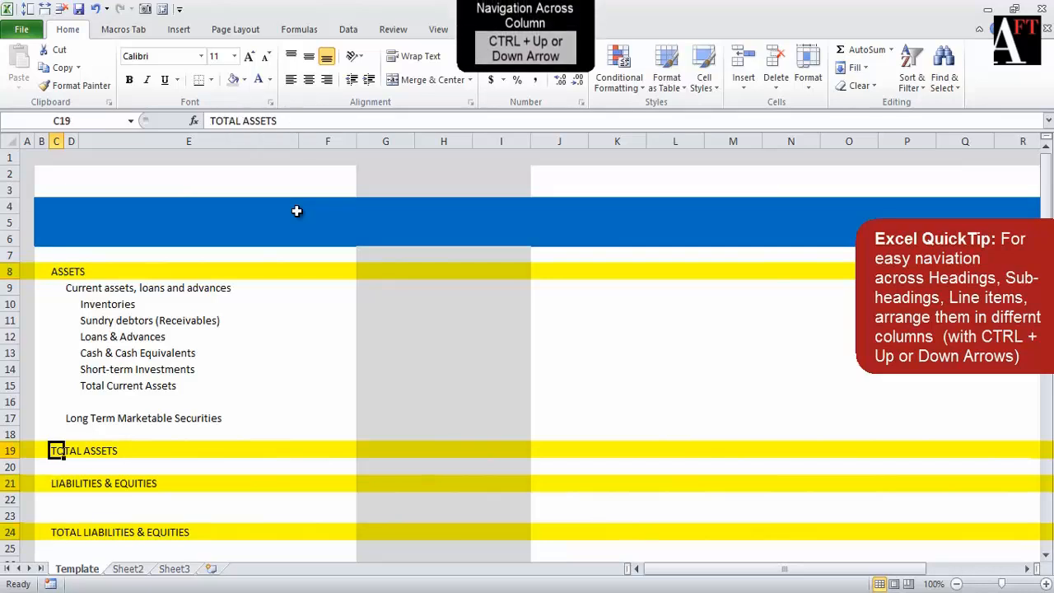
pyautogui.hotkey('ctrl', 'Down')
pyautogui.hotkey('ctrl', 'Down')
pyautogui.hotkey('ctrl', 'Up')
pyautogui.hotkey('ctrl', 'Up')
pyautogui.hotkey('ctrl', 'Up')
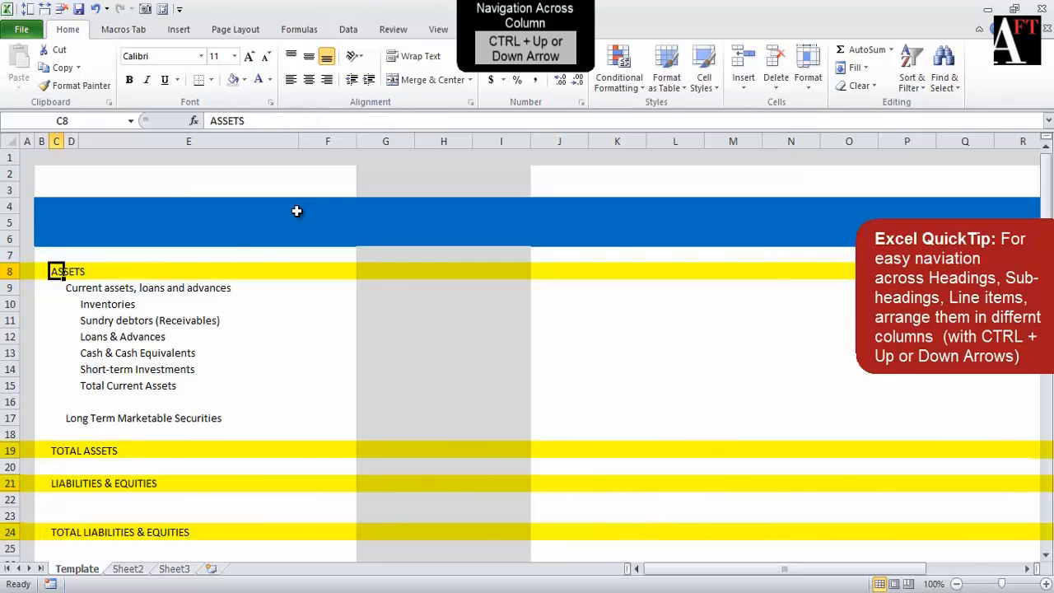
# Jump between the column D sub-headings Current assets, loans and advances and Long Term Marketable Securities.
pyautogui.press('Right')
pyautogui.press('Down')
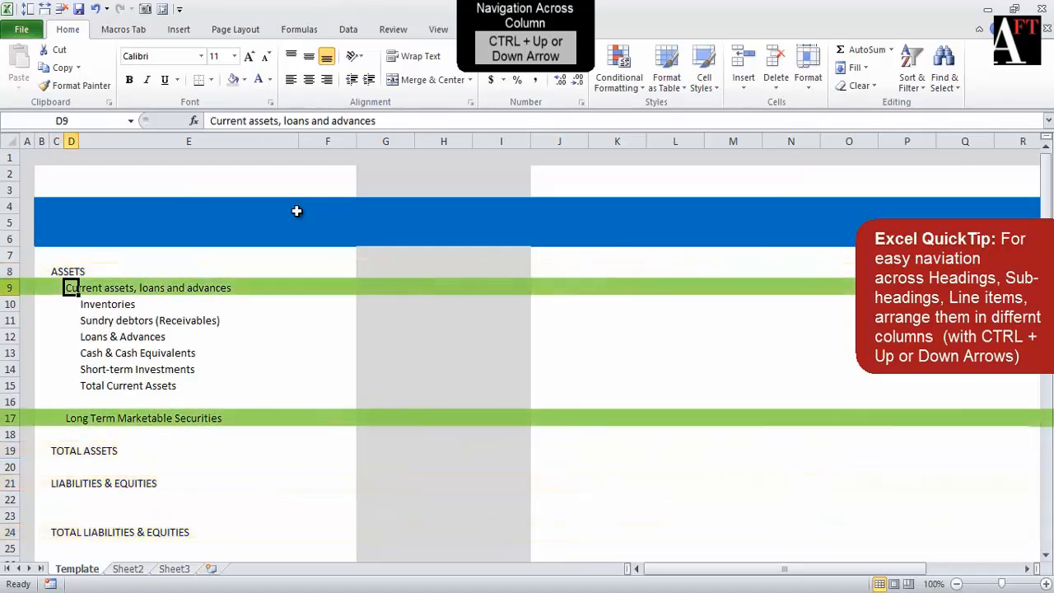
pyautogui.hotkey('ctrl', 'Down')
pyautogui.hotkey('ctrl', 'Up')
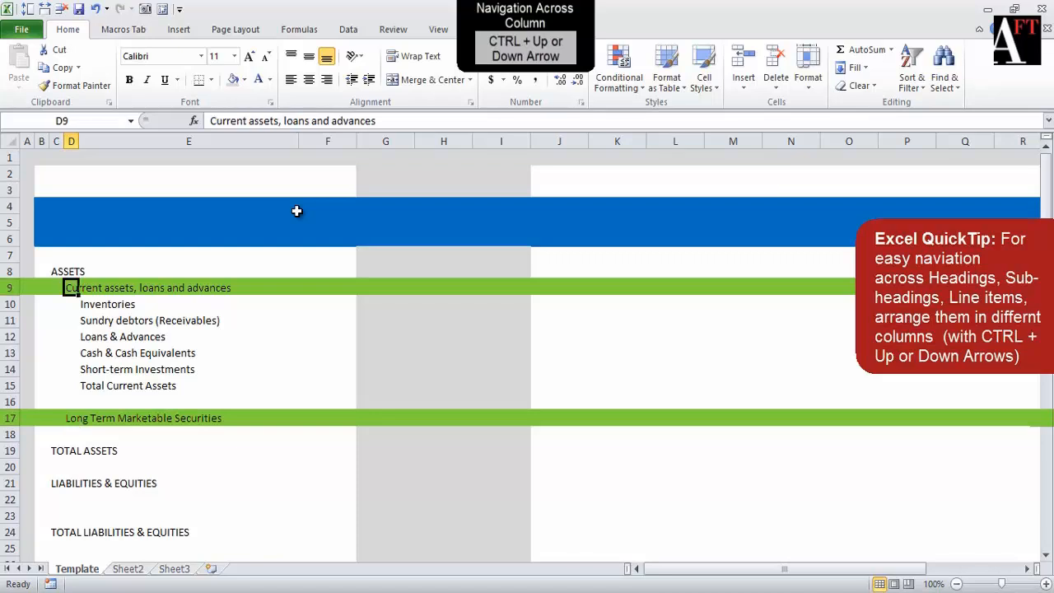
pyautogui.hotkey('ctrl', 'Down')
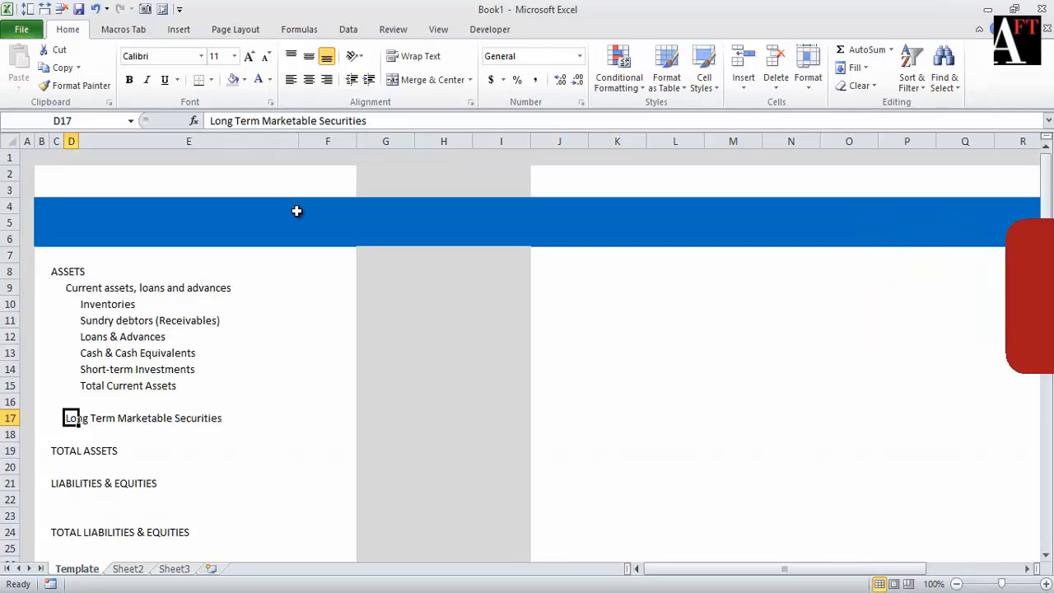
# Apply the comma-style Accounting number format to the data area G7:S71 below the blue header band.
pyautogui.click(379, 303)
pyautogui.press('Up')
pyautogui.press('Up')
pyautogui.press('Up')
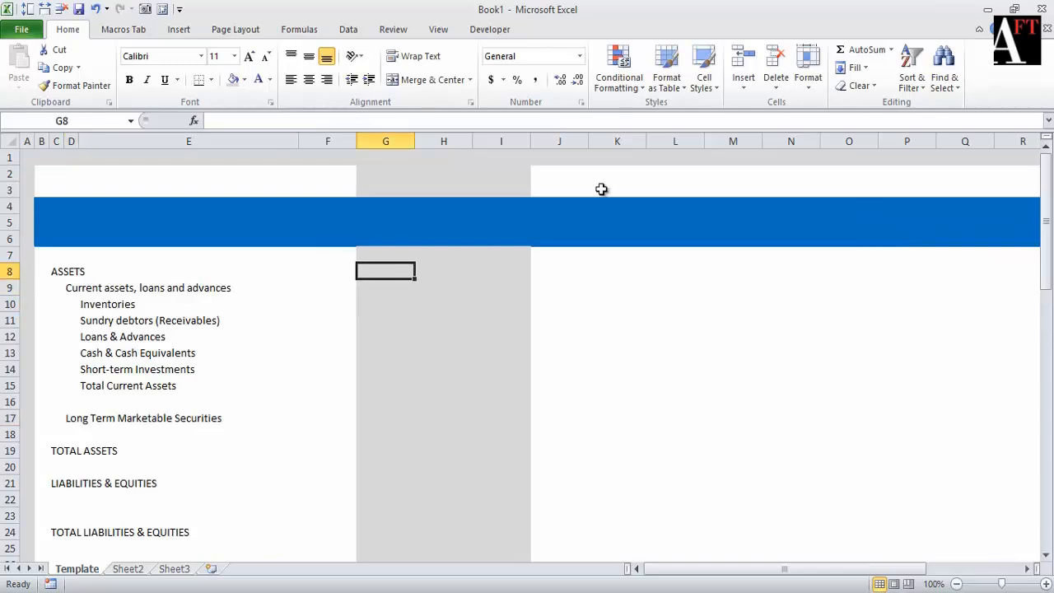
pyautogui.hotkey('shift', 'Right')
pyautogui.hotkey('shift', 'Right')
pyautogui.hotkey('shift', 'Right')
pyautogui.hotkey('shift', 'Right')
pyautogui.hotkey('shift', 'Right')
pyautogui.hotkey('shift', 'Right')
pyautogui.hotkey('shift', 'Right')
pyautogui.hotkey('shift', 'Right')
pyautogui.hotkey('shift', 'Right')
pyautogui.hotkey('shift', 'Right')
pyautogui.hotkey('shift', 'Right')
pyautogui.hotkey('shift', 'Right')
pyautogui.hotkey('shift', 'Down')
pyautogui.hotkey('shift', 'Down')
pyautogui.hotkey('shift', 'Down')
pyautogui.hotkey('shift', 'Down')
pyautogui.hotkey('shift', 'Down')
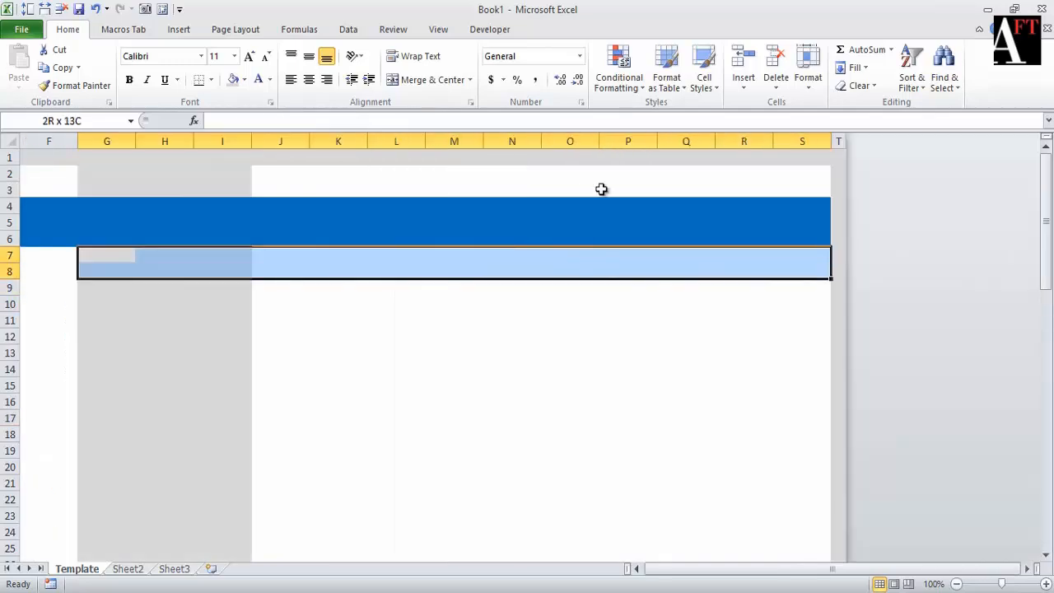
pyautogui.hotkey('shift', 'Down')
pyautogui.hotkey('shift', 'Down')
pyautogui.hotkey('shift', 'Down')
pyautogui.hotkey('shift', 'Down')
pyautogui.hotkey('shift', 'Down')
pyautogui.hotkey('shift', 'Down')
pyautogui.hotkey('ctrl', 'shift', 'Down')
pyautogui.hotkey('shift', 'Up')
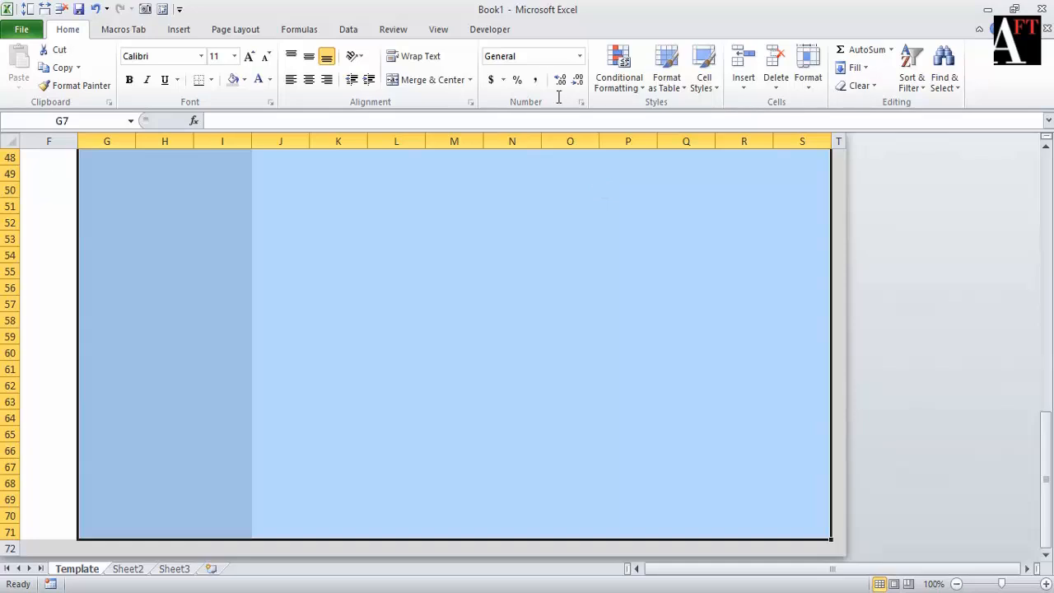
pyautogui.click(532, 79)
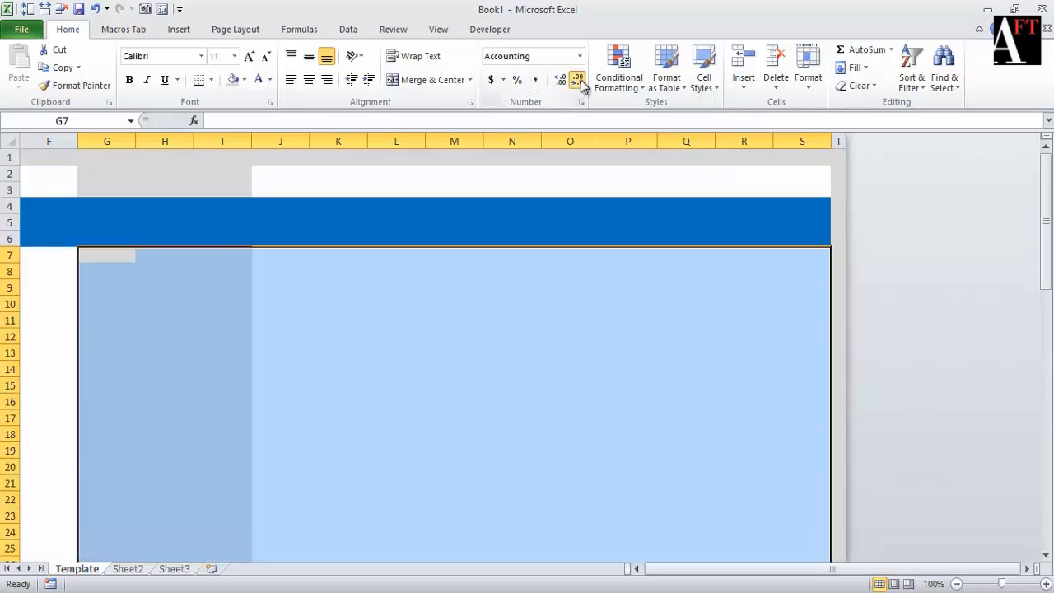
# Decrease the decimal places of the numbers in the data area G7:S71.
pyautogui.click(580, 80)
# Enter the company title Time Machine Watch Co. Inc in cell B4 of the blue header band.
pyautogui.press('Left')
pyautogui.press('Left')
pyautogui.press('Left')
pyautogui.press('Left')
pyautogui.press('Left')
pyautogui.press('Up')
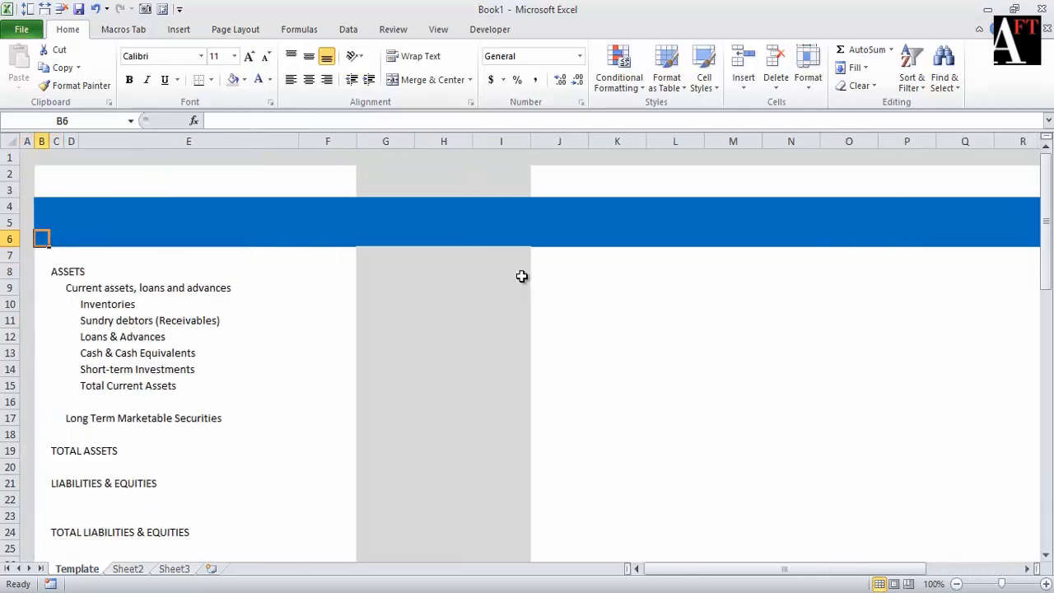
pyautogui.press('Up')
pyautogui.press('Up')
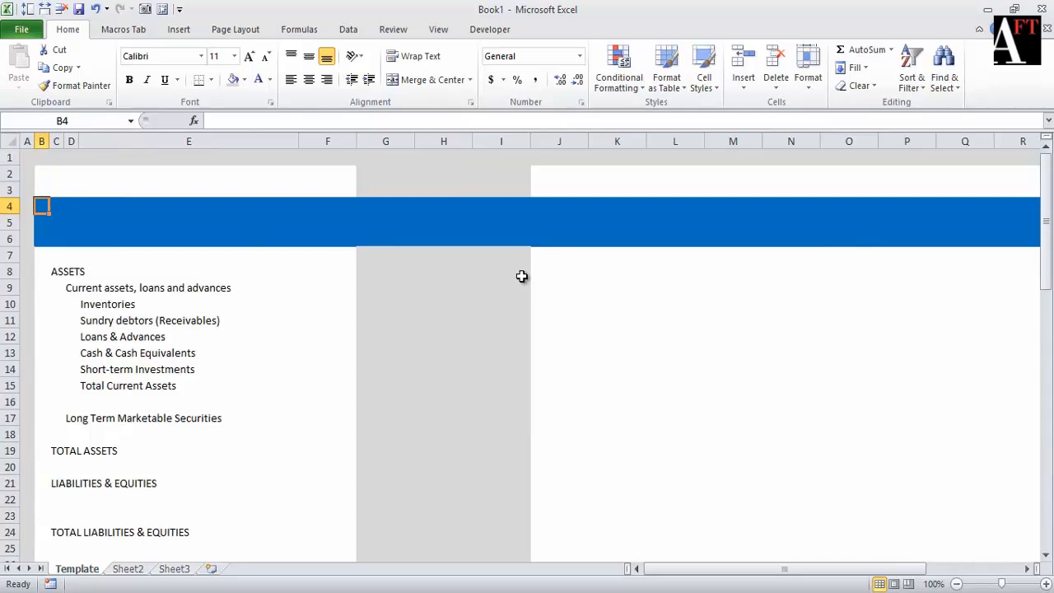
pyautogui.write('Time Ma')
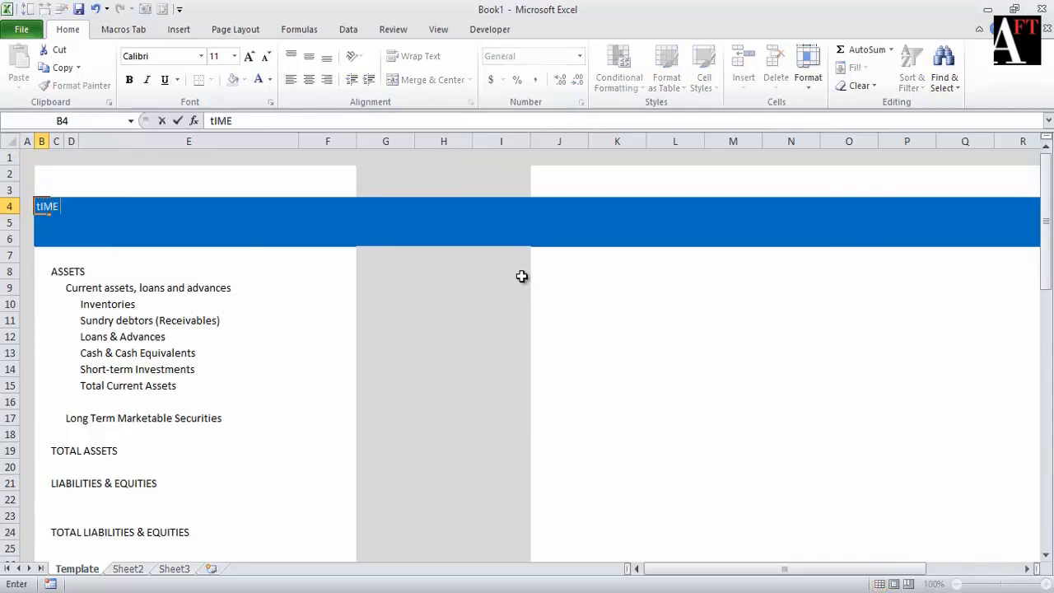
pyautogui.write('chine ')
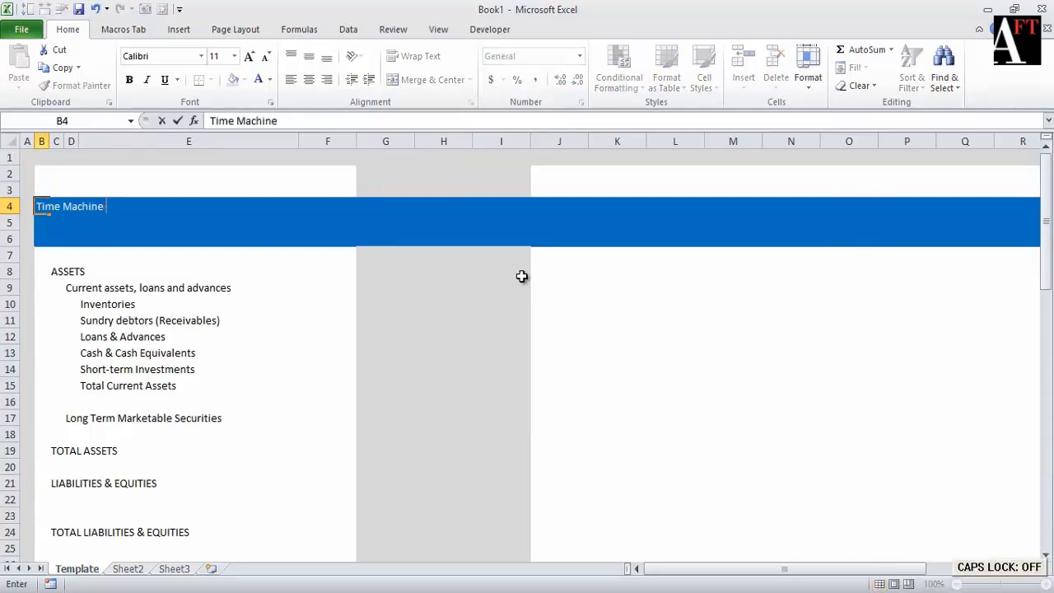
pyautogui.write('Watch Co. Inc')
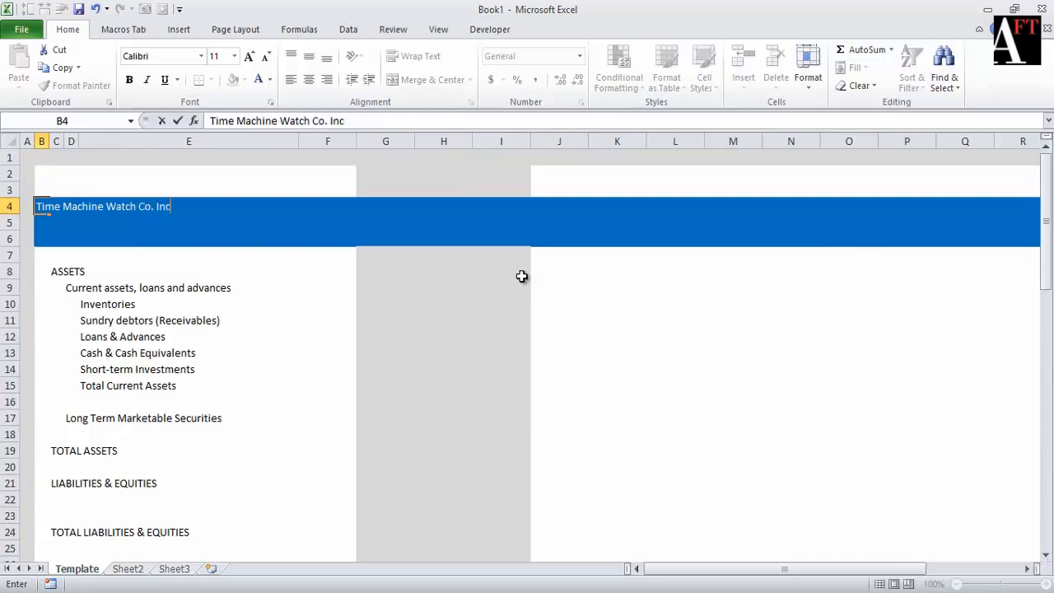
pyautogui.hotkey('ctrl', 'Return')
# Make the company title in B4 bold and set its font size to 14.
pyautogui.hotkey('ctrl', 'b')
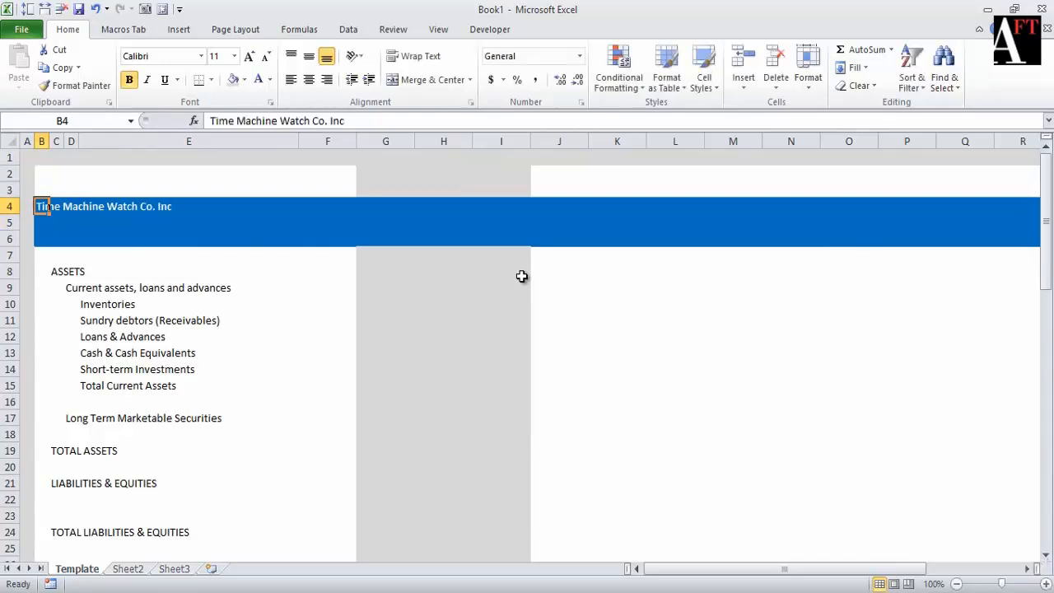
pyautogui.click(219, 59)
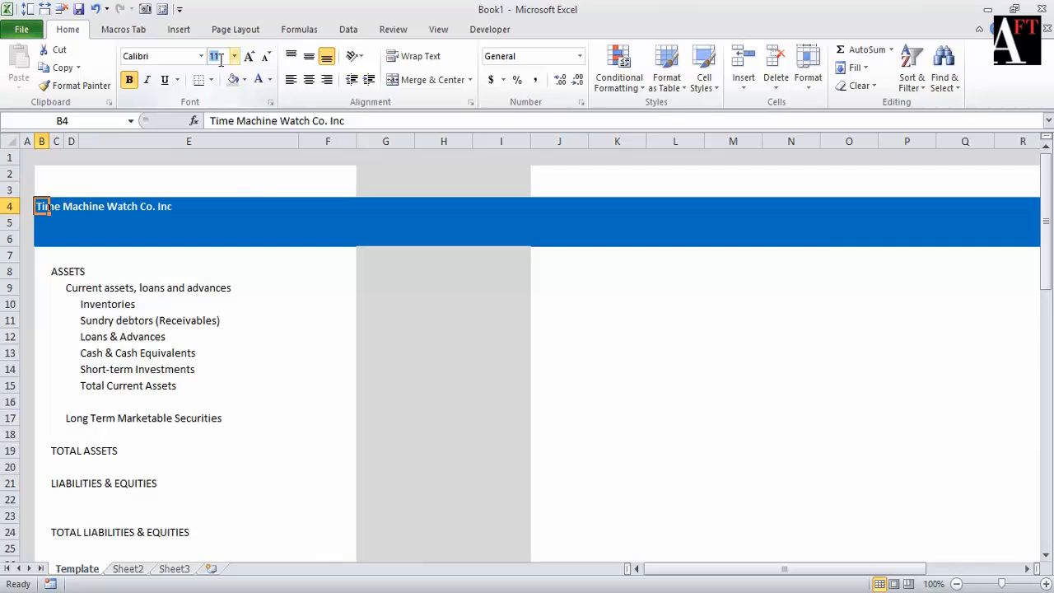
pyautogui.write('14')
pyautogui.press('Return')
# Enter the unit note Figures in USD Million in cell B6 of the header band.
pyautogui.press('Down')
pyautogui.press('Down')
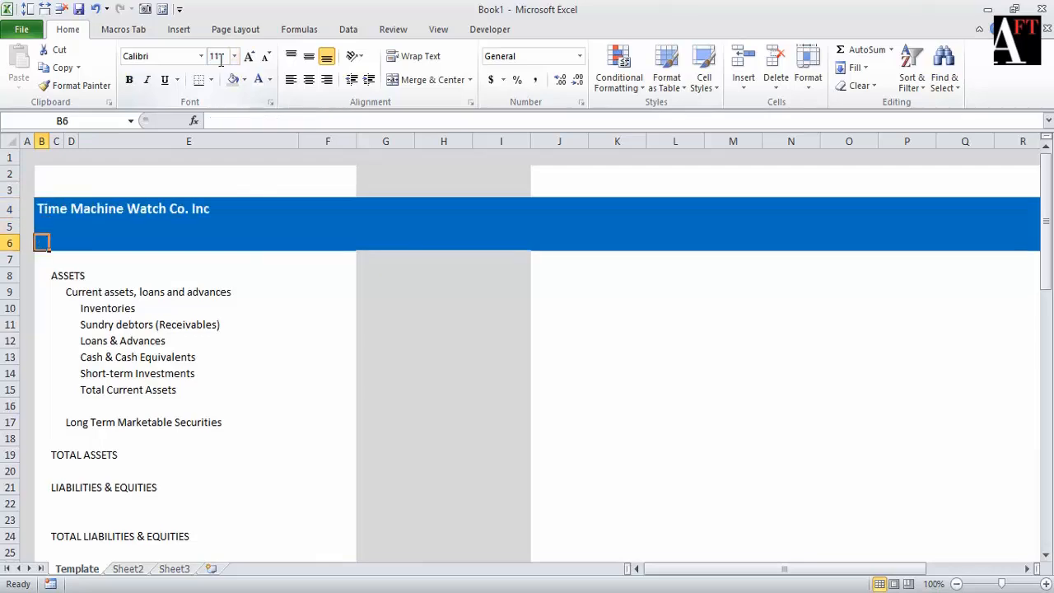
pyautogui.write('Figures in USD')
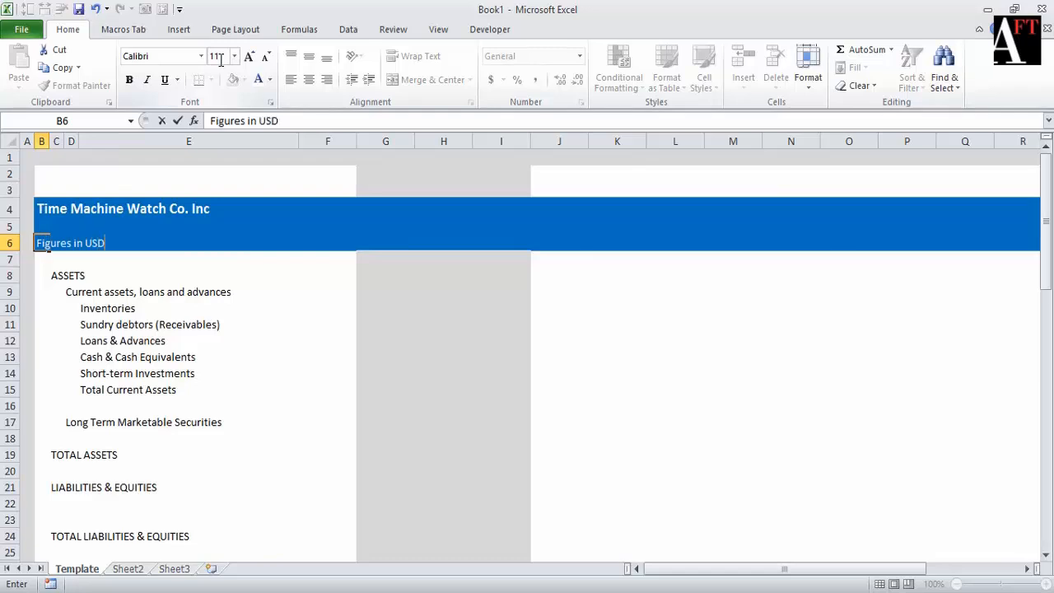
pyautogui.write(' Million')
pyautogui.hotkey('ctrl', 'Return')
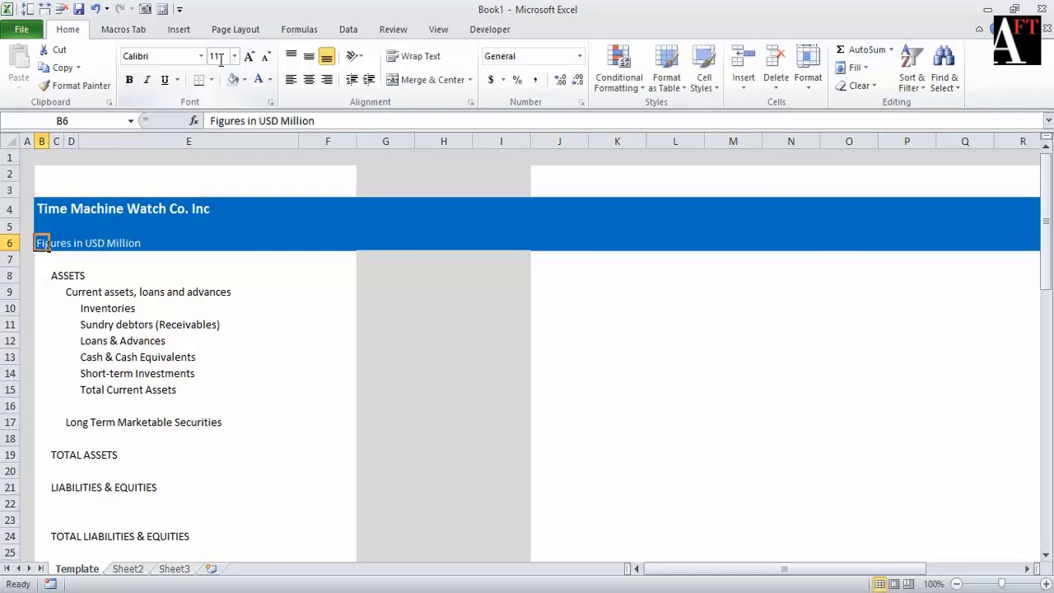
# Enter the sheet title Template in cell B5, between the company name and the unit note.
pyautogui.press('Up')
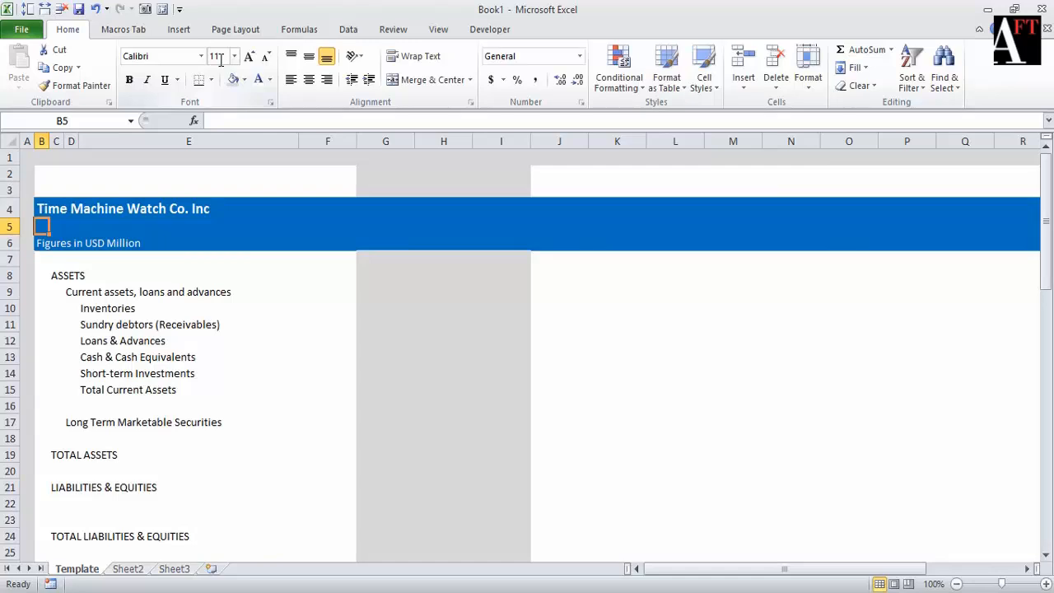
pyautogui.write('Template')
pyautogui.press('Return')
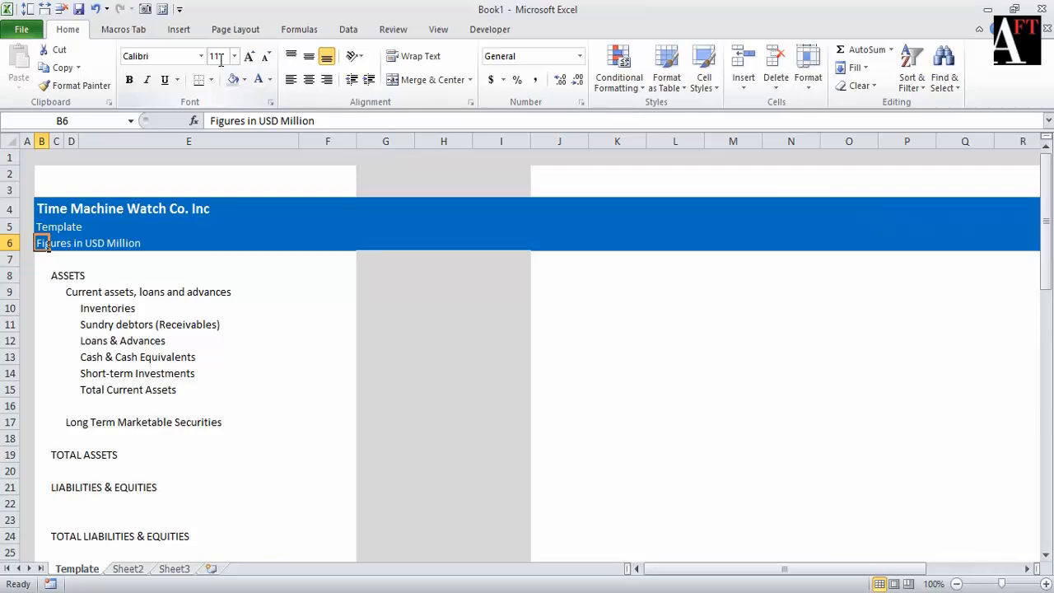
# Check the balance sheet dates in the case study PDF in Adobe Acrobat, and return to the Book1 workbook in Excel.
pyautogui.click(509, 237)
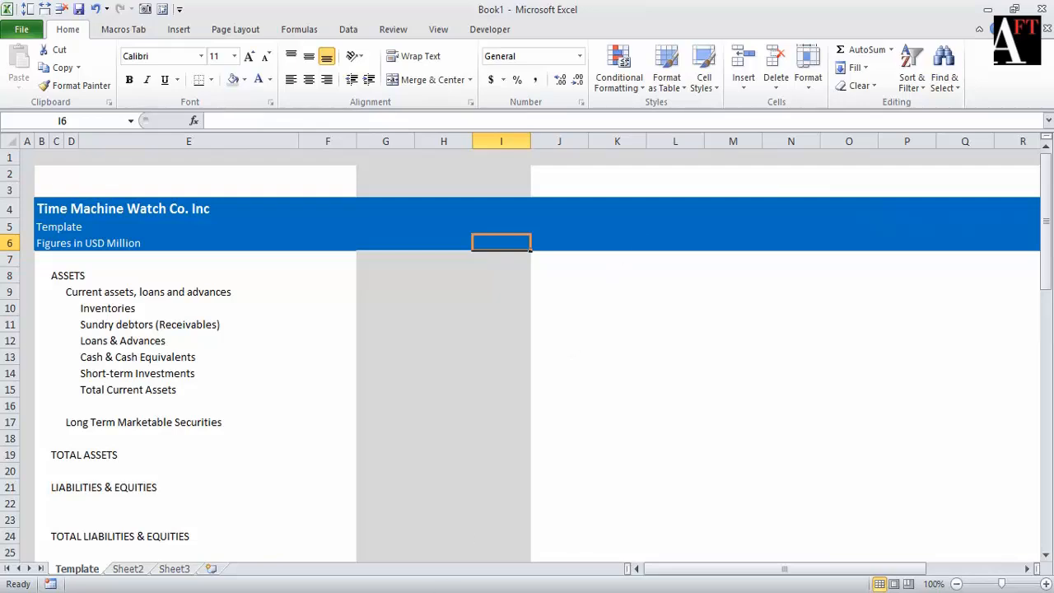
pyautogui.hotkey('alt', 'Tab')
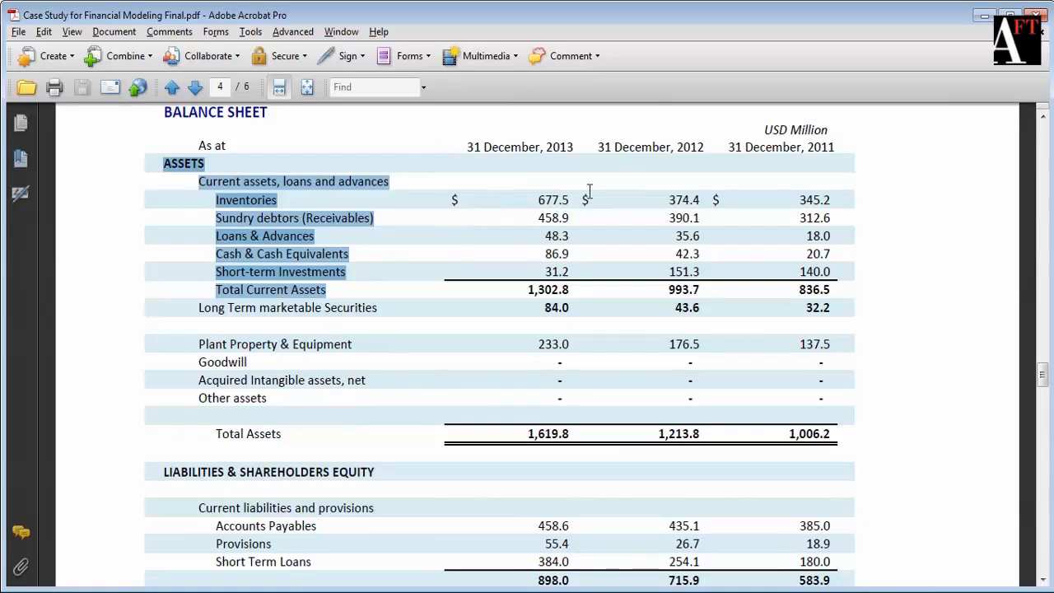
pyautogui.click(402, 592)
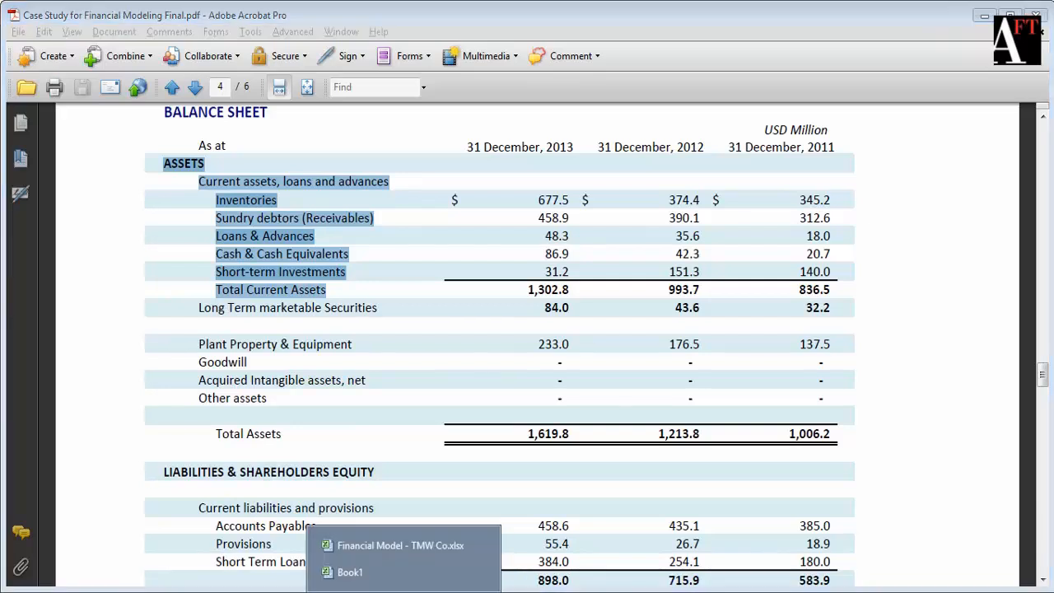
pyautogui.click(385, 569)
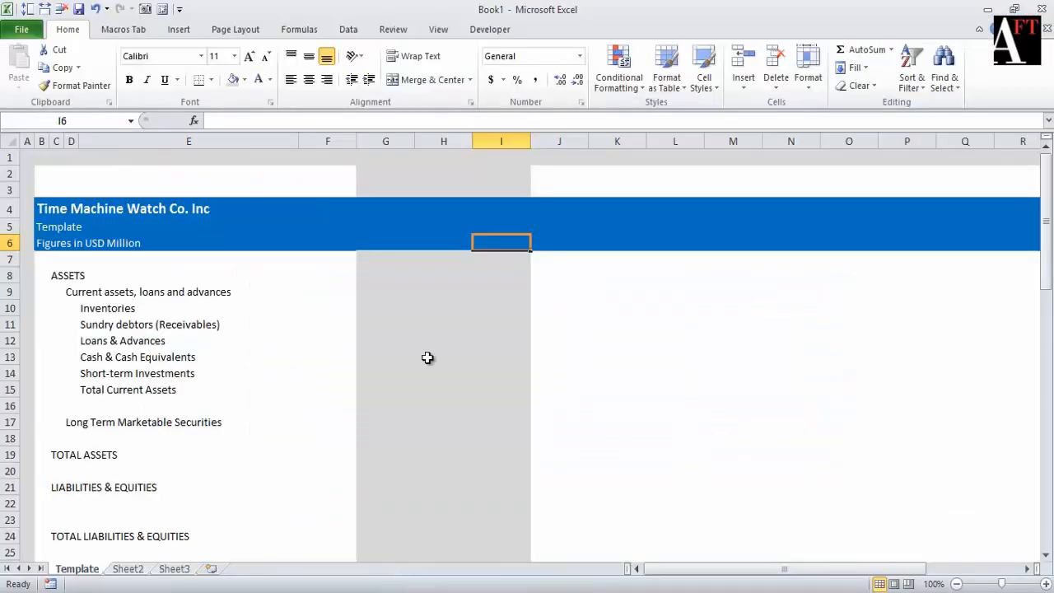
# Enter the date 31-12-2013 in cell I6, the last historical column of the header band.
pyautogui.click(440, 239)
pyautogui.click(504, 240)
pyautogui.write('31')
pyautogui.write('/')
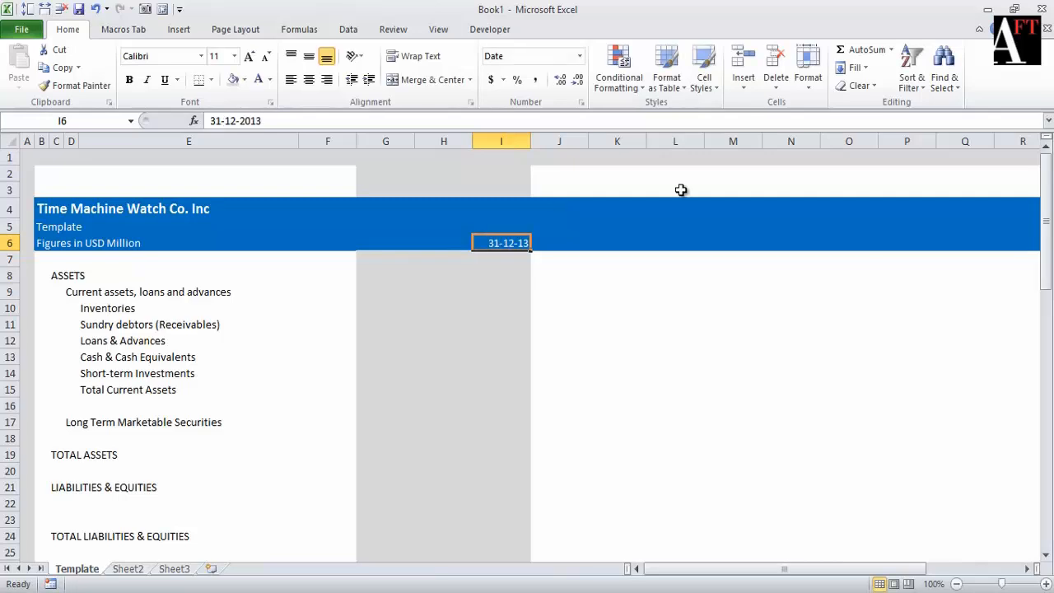
# Format the date in I6 with the Mar-01 date type so it shows only month and year.
pyautogui.hotkey('ctrl', '1')
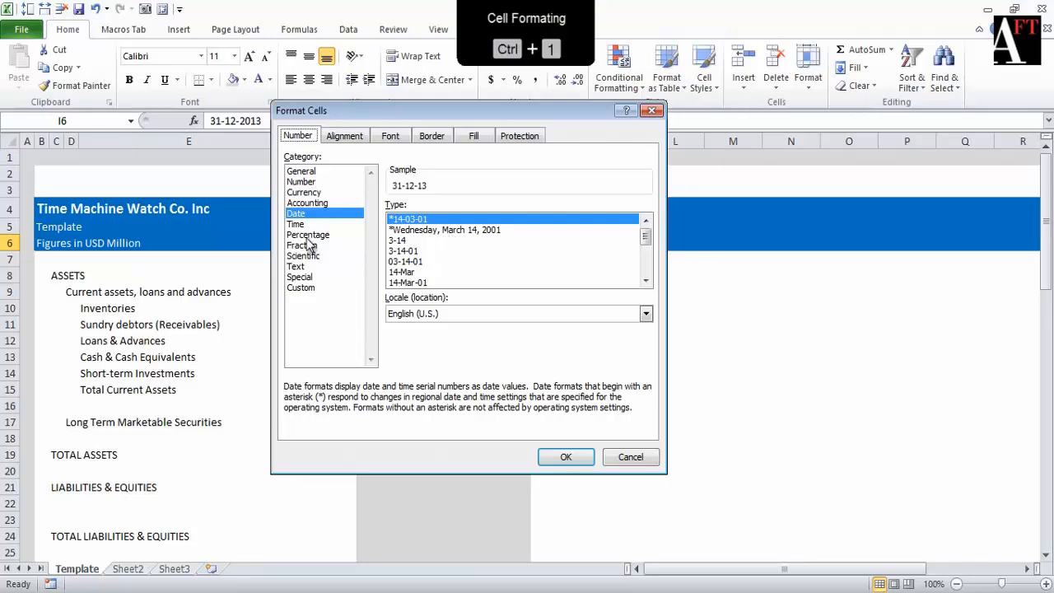
pyautogui.click(646, 281)
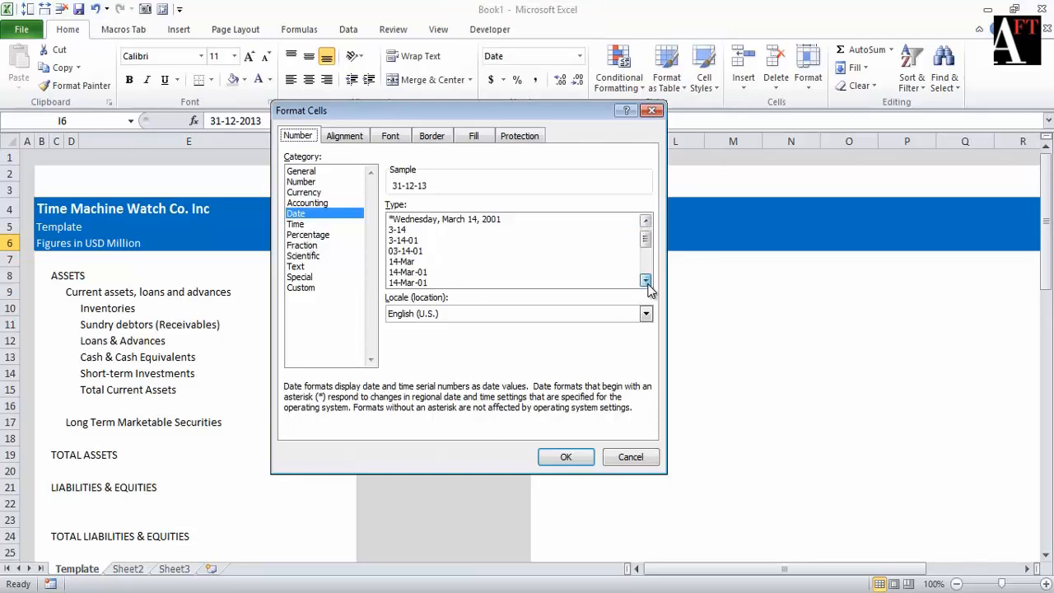
pyautogui.click(646, 281)
pyautogui.click(646, 281)
pyautogui.click(646, 281)
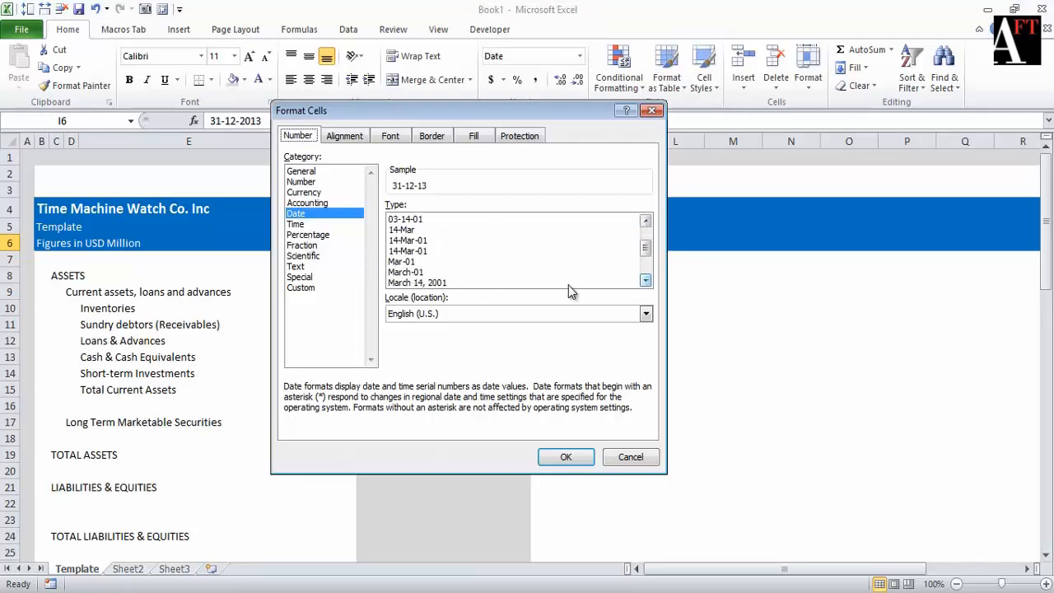
pyautogui.click(409, 261)
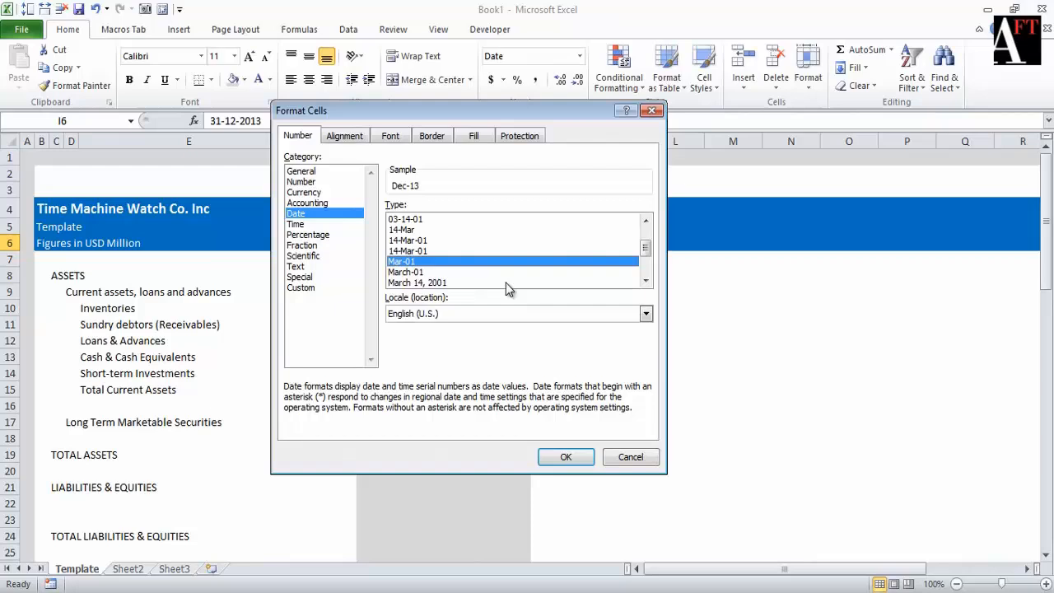
pyautogui.click(566, 456)
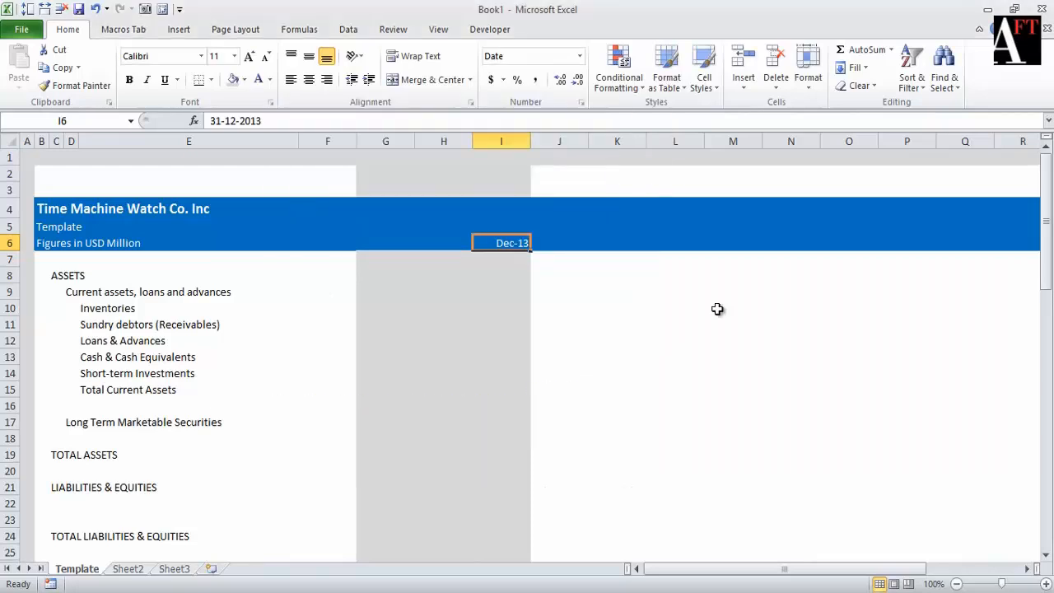
# Enter the formula =EDATE(I6,12) in cell J6 to project the date one year ahead.
pyautogui.press('Right')
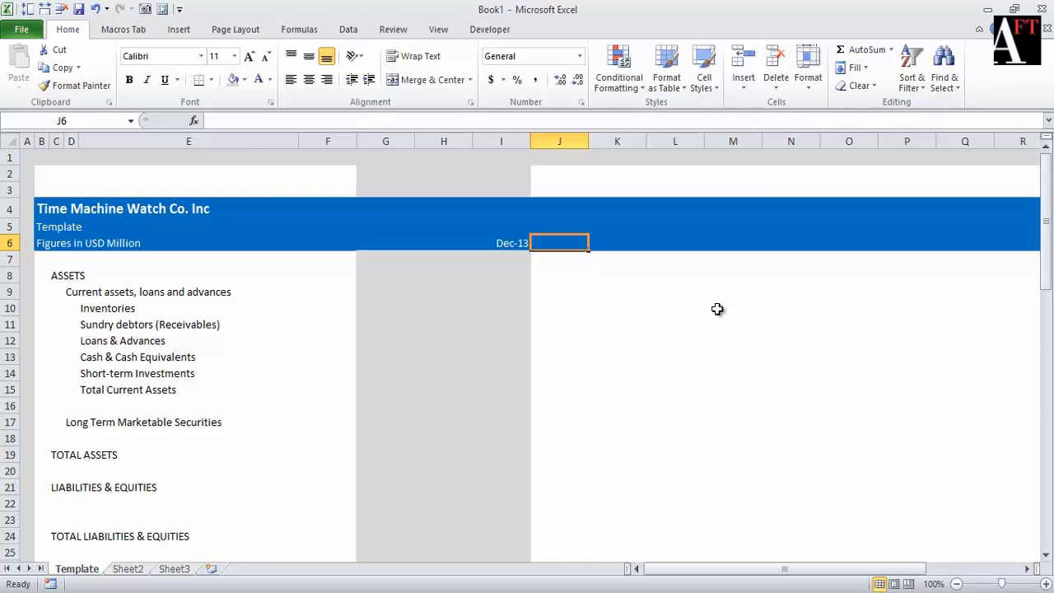
pyautogui.write('=edate(')
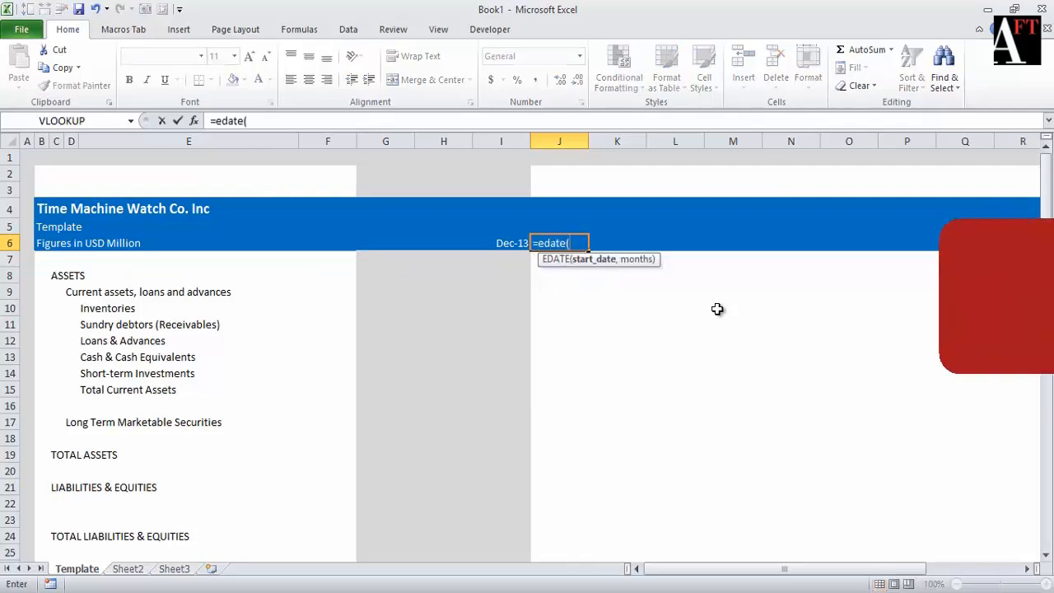
pyautogui.press('Left')
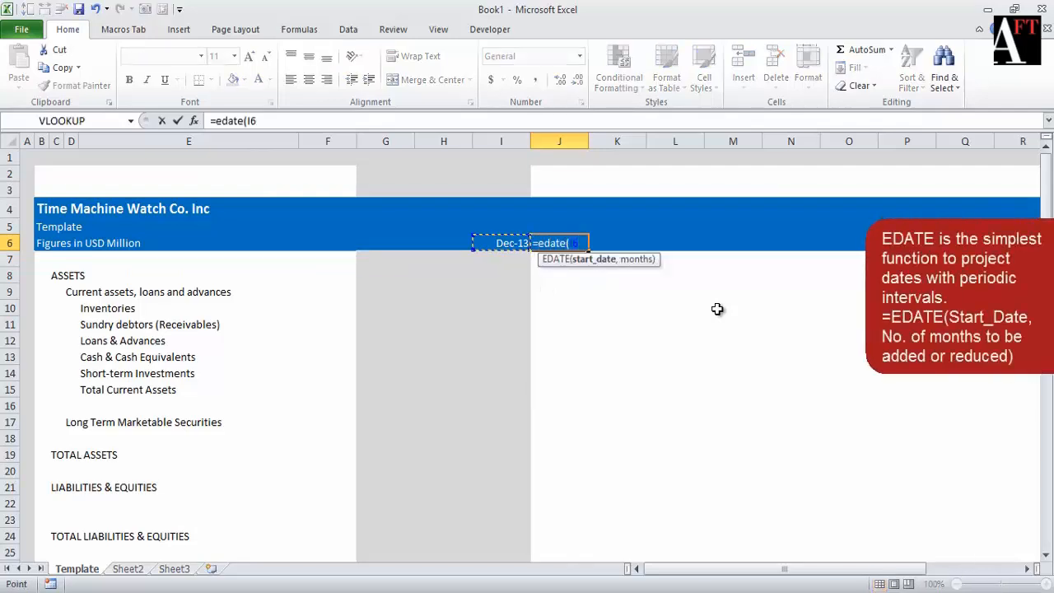
pyautogui.write(',12')
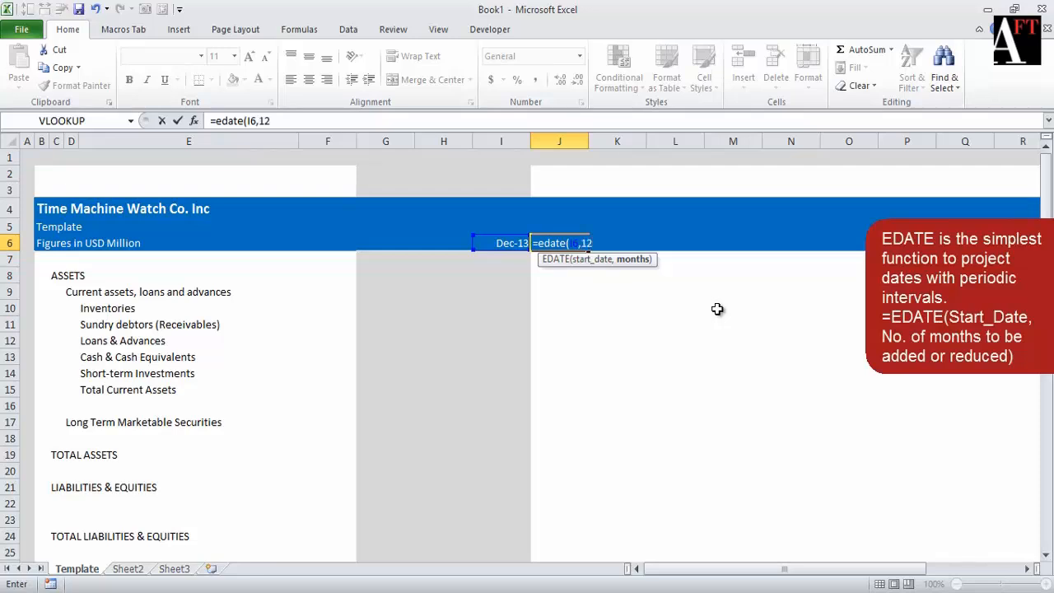
pyautogui.press('Return')
# Fill the EDATE formula from J6 across to S6.
pyautogui.press('Up')
pyautogui.hotkey('shift', 'Right')
pyautogui.hotkey('shift', 'Right')
pyautogui.hotkey('shift', 'Right')
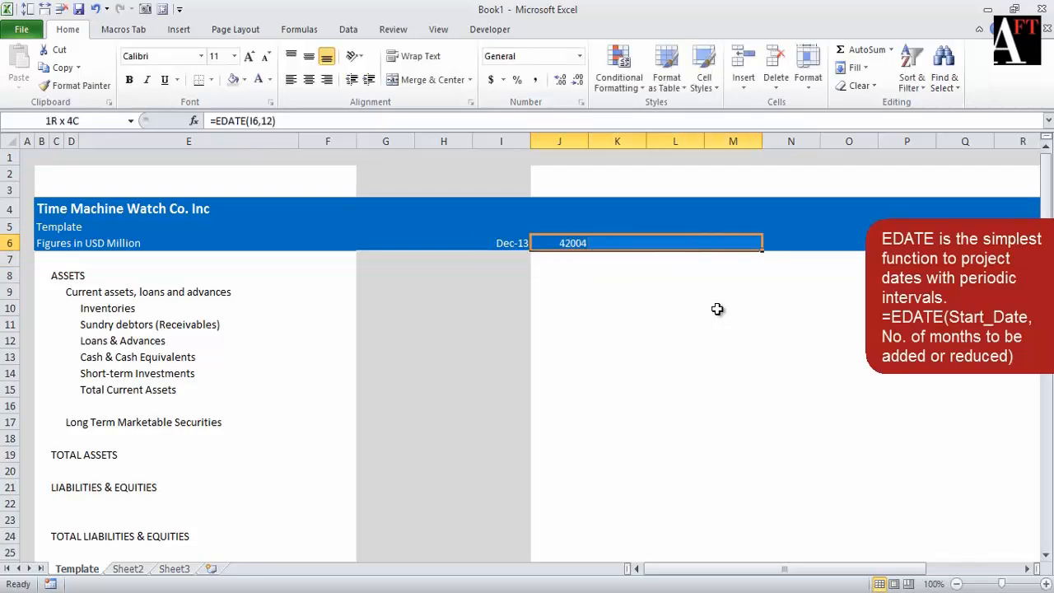
pyautogui.hotkey('shift', 'Right')
pyautogui.hotkey('shift', 'Right')
pyautogui.hotkey('shift', 'Right')
pyautogui.hotkey('shift', 'Right')
pyautogui.hotkey('shift', 'Right')
pyautogui.hotkey('shift', 'Right')
pyautogui.hotkey('ctrl', 'r')
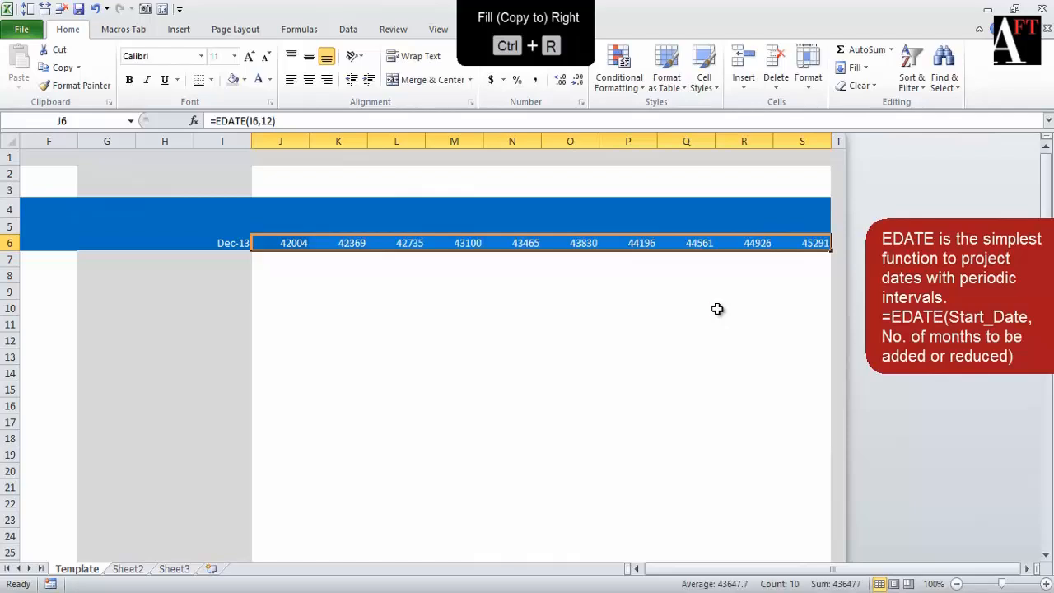
# Copy the date in I6 and paste only its format onto the projected dates J6:S6.
pyautogui.press('Left')
pyautogui.hotkey('ctrl', 'c')
pyautogui.press('Right')
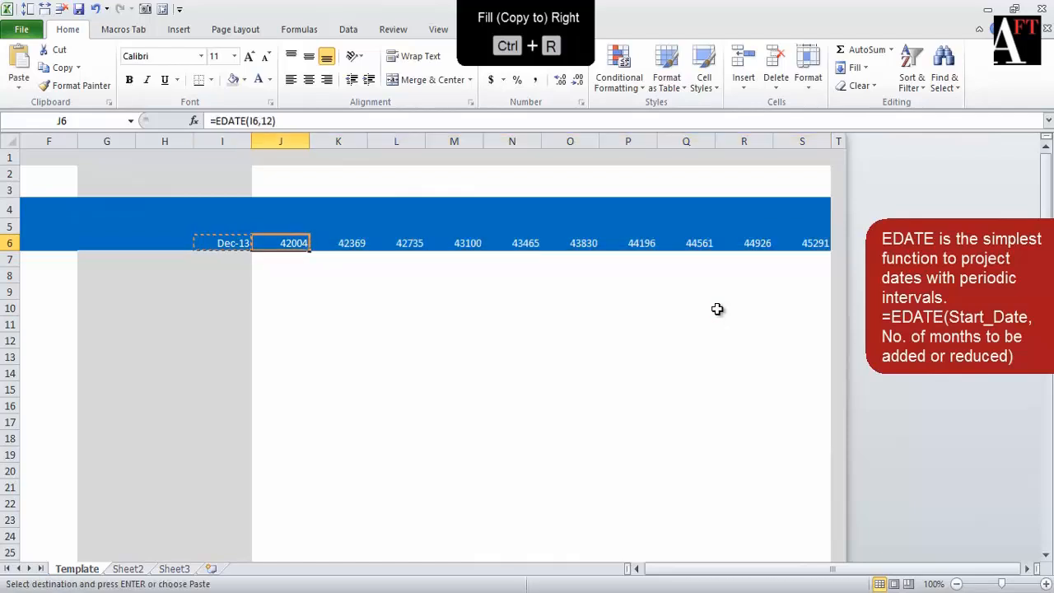
pyautogui.hotkey('ctrl', 'shift', 'Right')
pyautogui.hotkey('alt', 'e')
pyautogui.press('s')
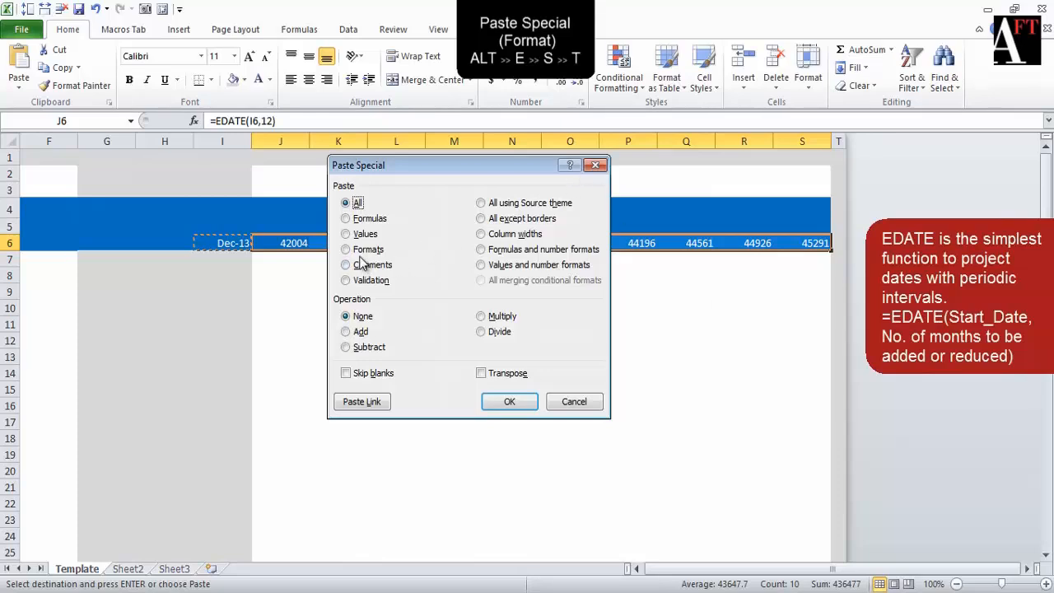
pyautogui.click(354, 248)
pyautogui.click(505, 403)
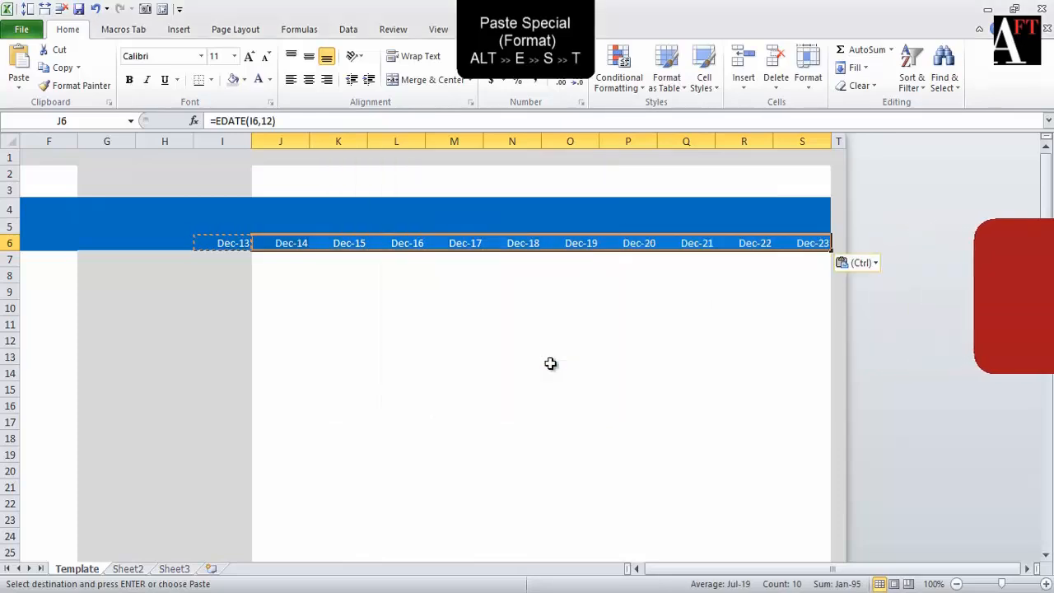
pyautogui.press('Left')
pyautogui.press('Left')
pyautogui.press('Left')
pyautogui.press('Right')
pyautogui.press('Right')
pyautogui.press('Escape')
pyautogui.press('Right')
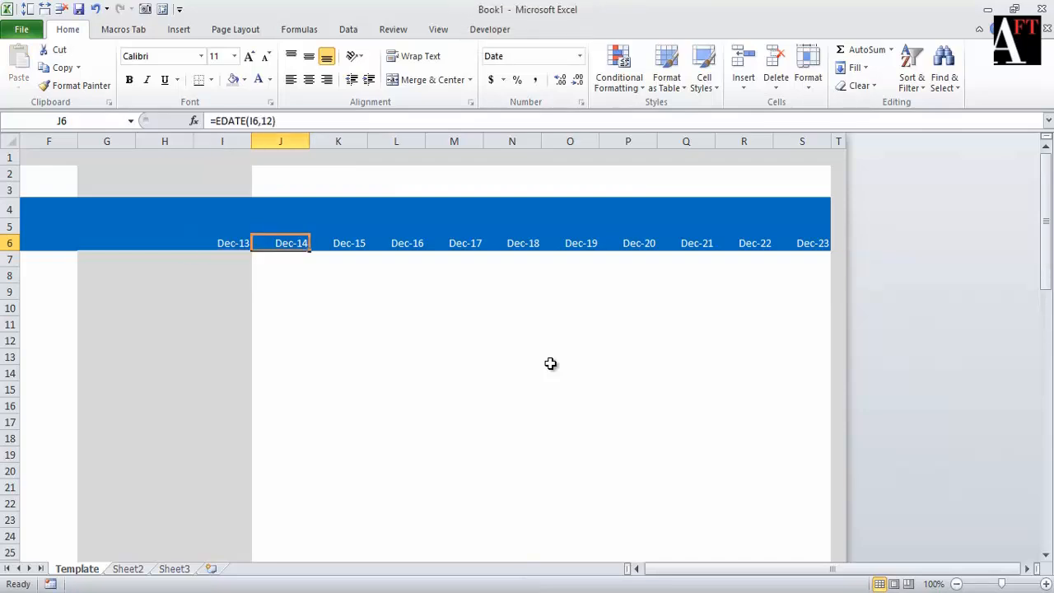
# Enter the formula =EDATE(I6,-12) in cell H6 to step the date one year back.
pyautogui.press('Left')
pyautogui.press('Left')
pyautogui.press('Left')
pyautogui.press('Left')
pyautogui.press('Left')
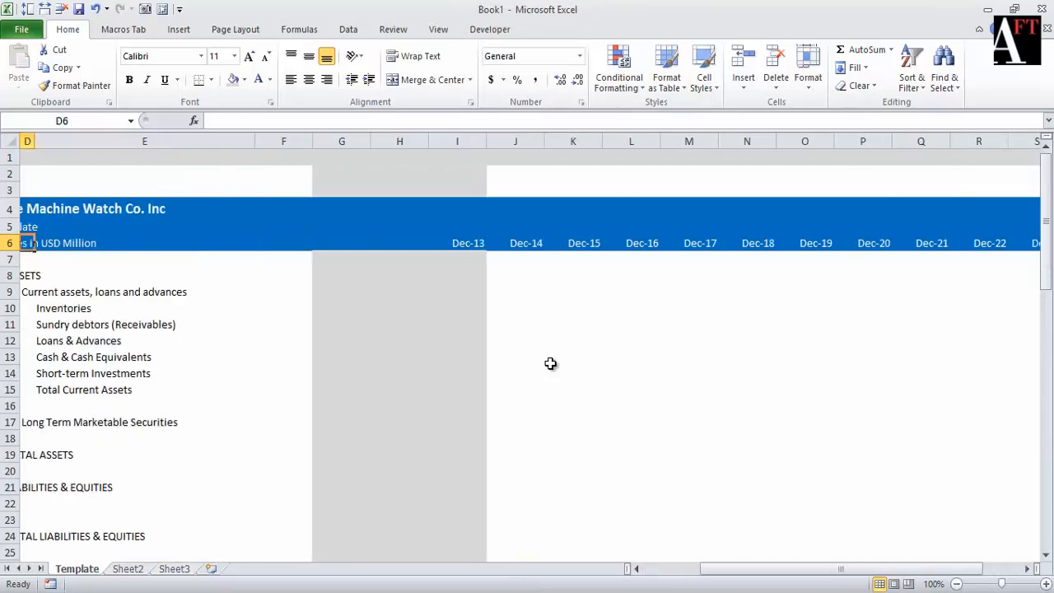
pyautogui.press('Right')
pyautogui.press('Right')
pyautogui.press('Right')
pyautogui.write('=edate(')
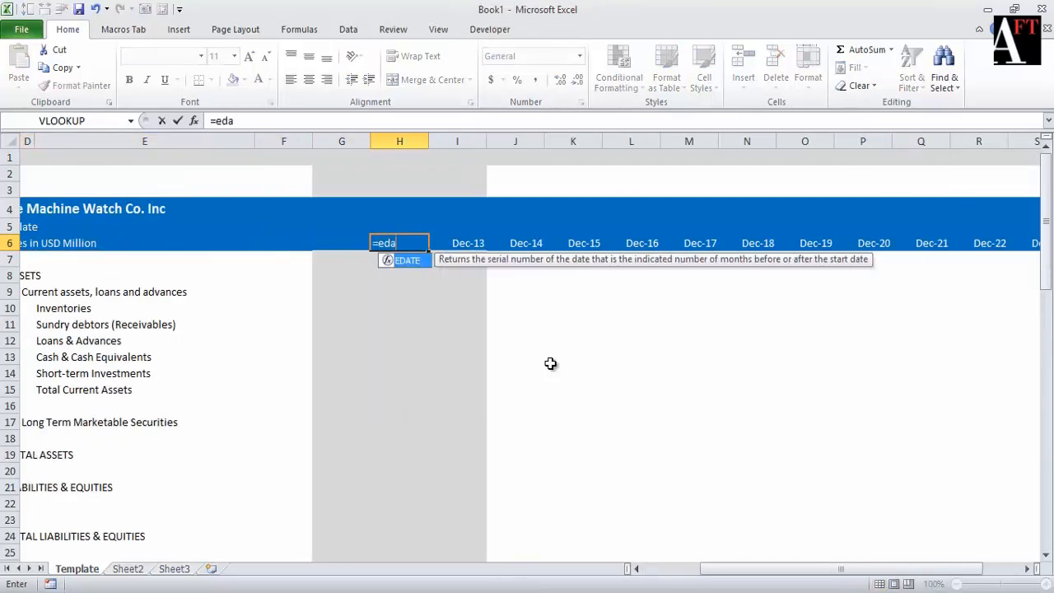
pyautogui.press('Right')
pyautogui.write(',')
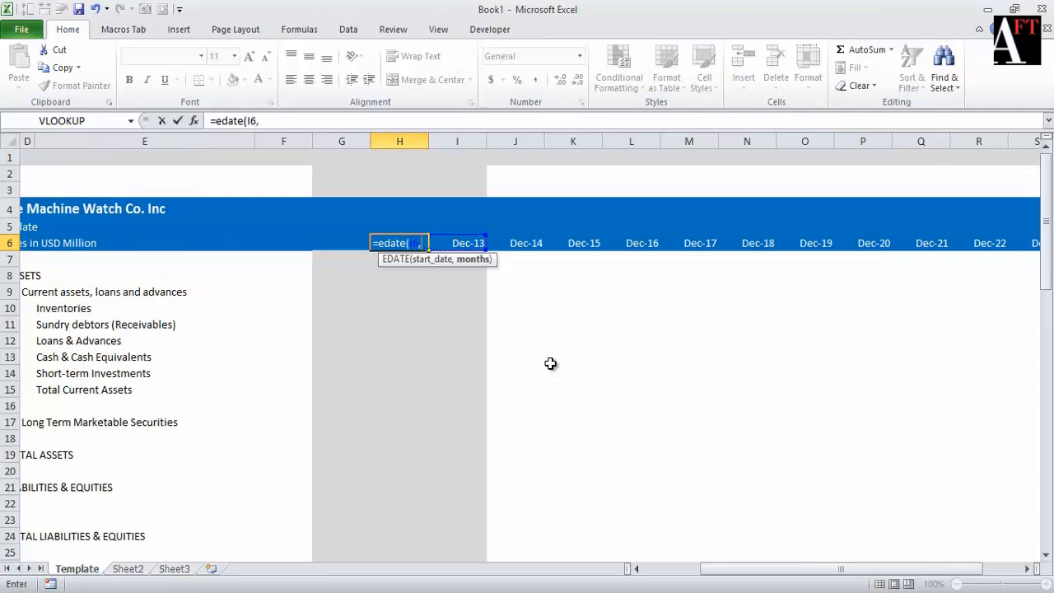
pyautogui.write('-12)')
pyautogui.press('Return')
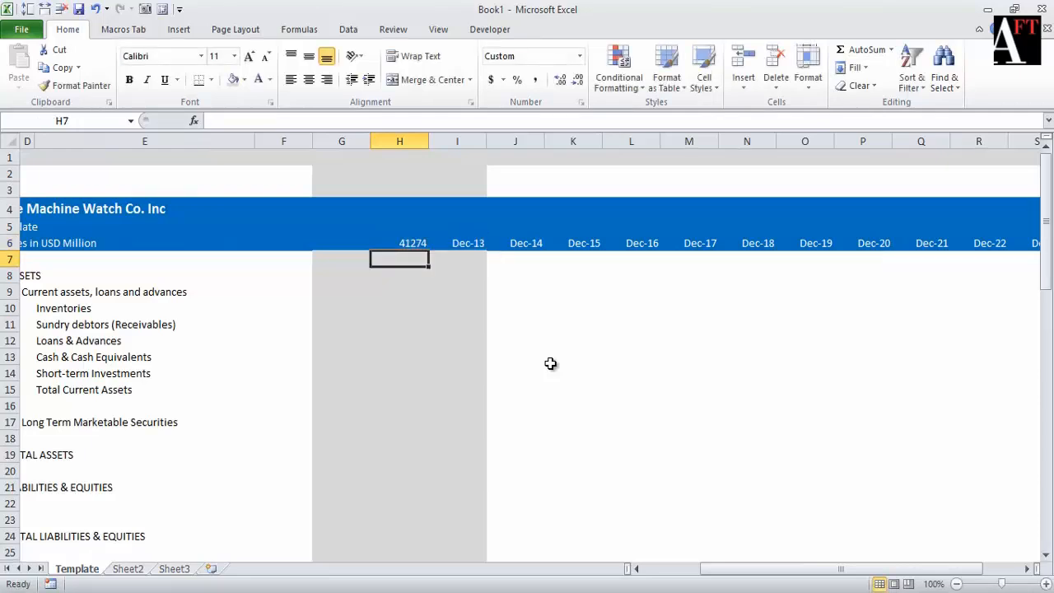
# Copy the EDATE formula from H6 into cell G6.
pyautogui.press('Up')
pyautogui.hotkey('ctrl', 'c')
pyautogui.press('Left')
pyautogui.hotkey('ctrl', 'v')
pyautogui.press('Escape')
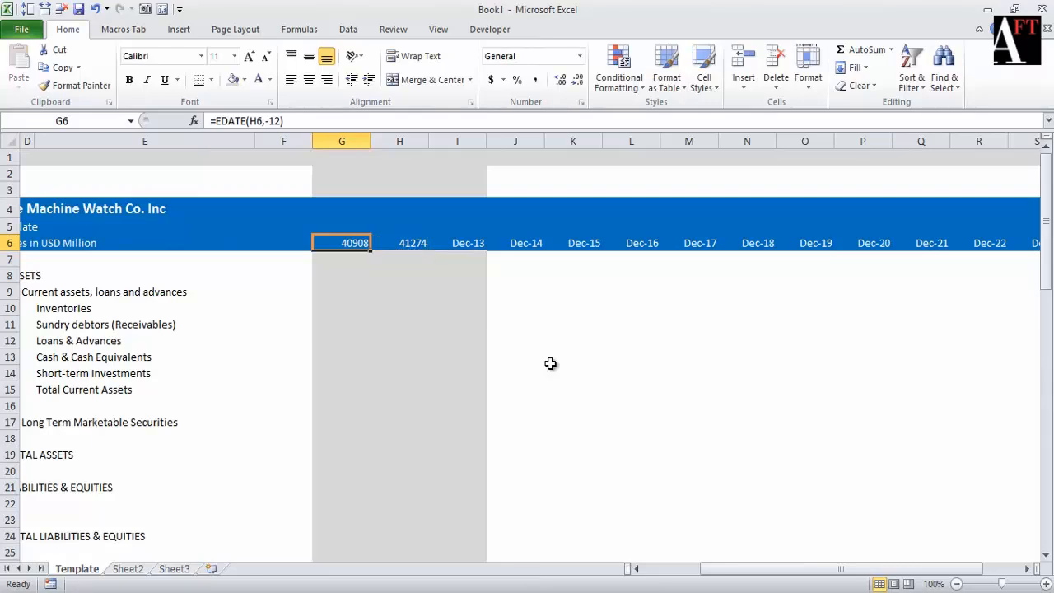
# Copy the date in I6 and paste only its format onto the earlier dates G6:H6.
pyautogui.press('Right')
pyautogui.press('Right')
pyautogui.hotkey('ctrl', 'c')
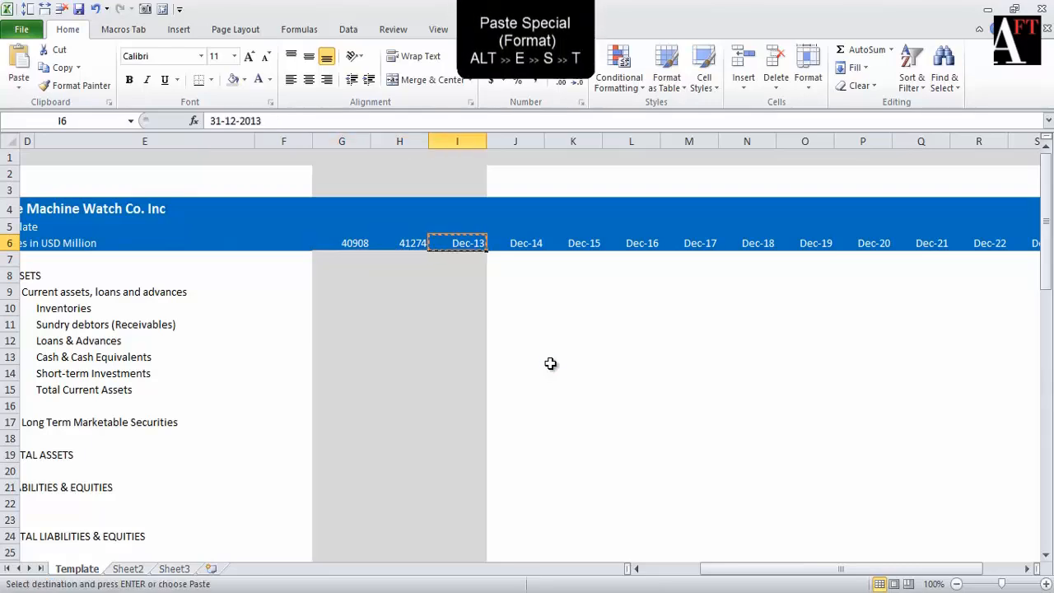
pyautogui.press('Left')
pyautogui.press('Left')
pyautogui.hotkey('shift', 'Right')
pyautogui.hotkey('alt', 'e')
pyautogui.press('s')
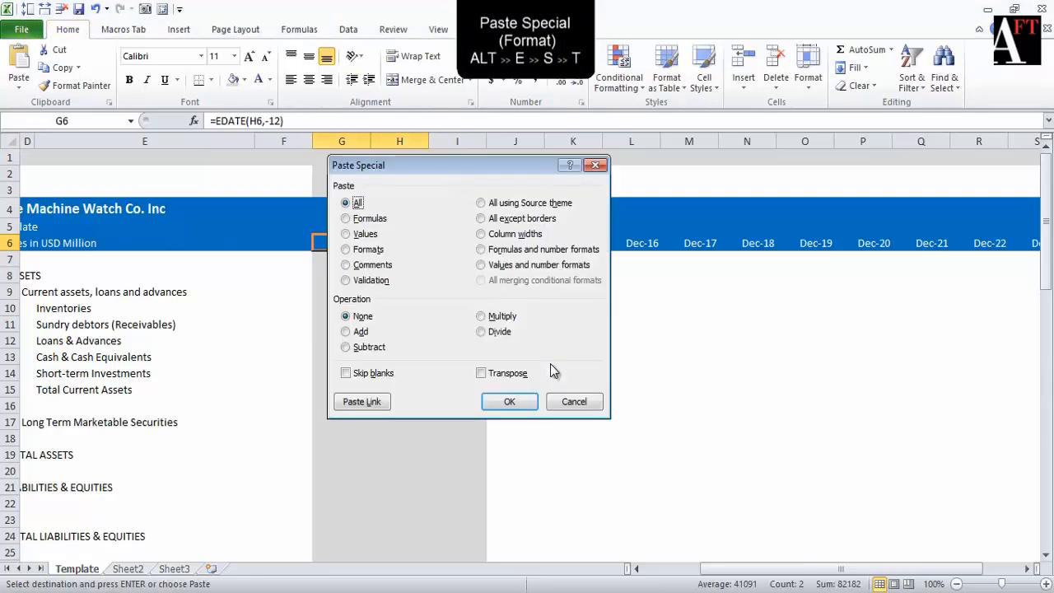
pyautogui.press('t')
pyautogui.press('Return')
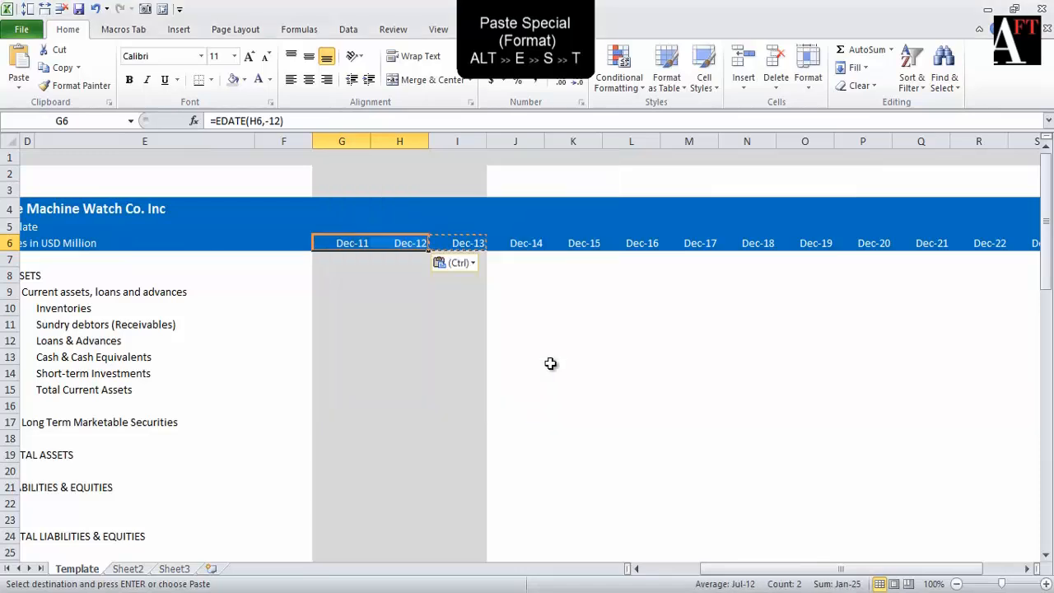
# Clear all the balance sheet labels from the range B8:F25 below the header band.
pyautogui.press('Left')
pyautogui.press('Left')
pyautogui.press('Left')
pyautogui.press('Left')
pyautogui.press('Left')
pyautogui.press('Right')
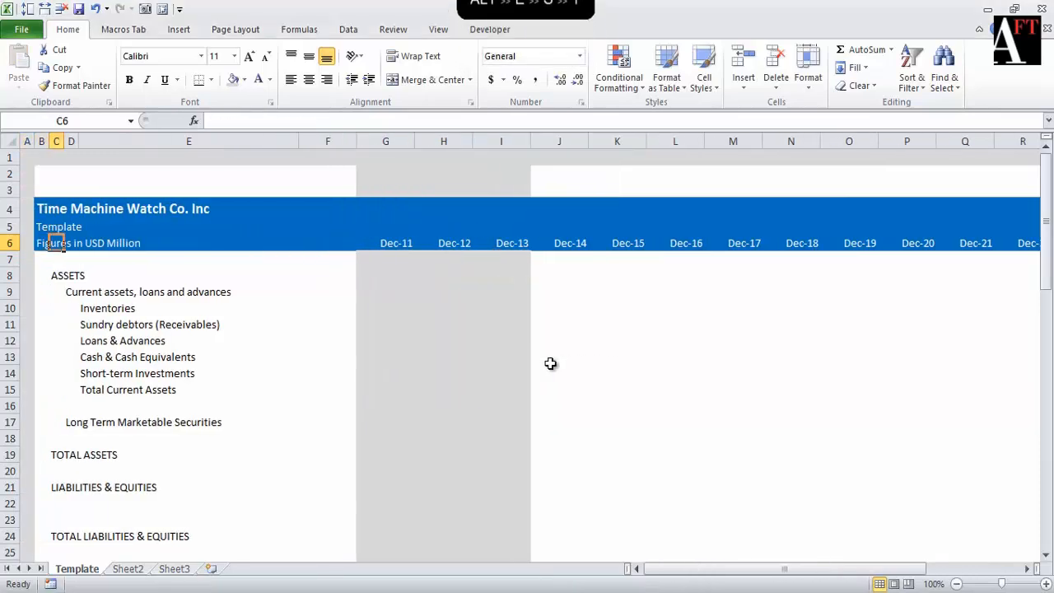
pyautogui.press('Left')
pyautogui.press('Down')
pyautogui.press('Down')
pyautogui.hotkey('shift', 'Right')
pyautogui.hotkey('shift', 'Right')
pyautogui.hotkey('shift', 'Right')
pyautogui.hotkey('shift', 'Right')
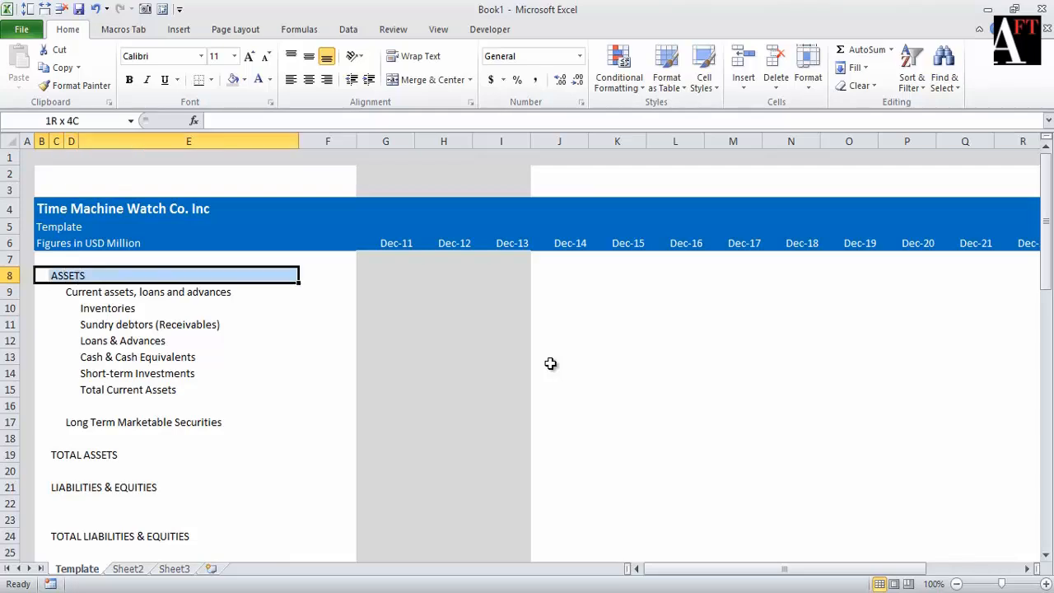
pyautogui.hotkey('shift', 'Down')
pyautogui.hotkey('shift', 'Down')
pyautogui.hotkey('shift', 'Down')
pyautogui.hotkey('shift', 'Down')
pyautogui.hotkey('shift', 'Down')
pyautogui.hotkey('shift', 'Down')
pyautogui.hotkey('shift', 'Down')
pyautogui.hotkey('shift', 'Down')
pyautogui.hotkey('shift', 'Down')
pyautogui.hotkey('shift', 'Down')
pyautogui.hotkey('shift', 'Down')
pyautogui.hotkey('shift', 'Down')
pyautogui.hotkey('shift', 'Down')
pyautogui.hotkey('shift', 'Down')
pyautogui.hotkey('shift', 'Down')
pyautogui.hotkey('shift', 'Down')
pyautogui.hotkey('shift', 'Down')
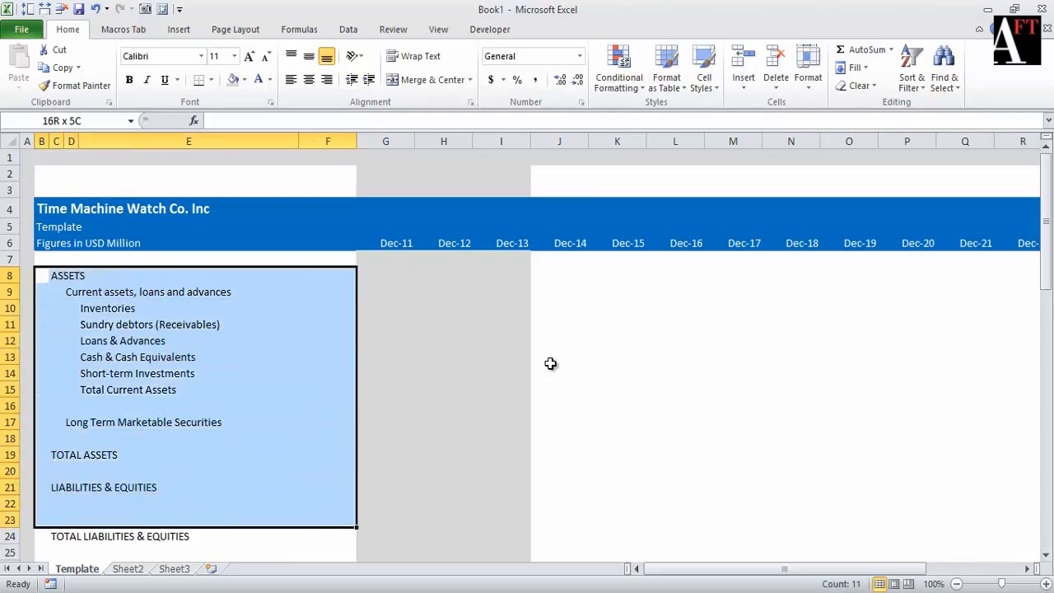
pyautogui.press('Delete')
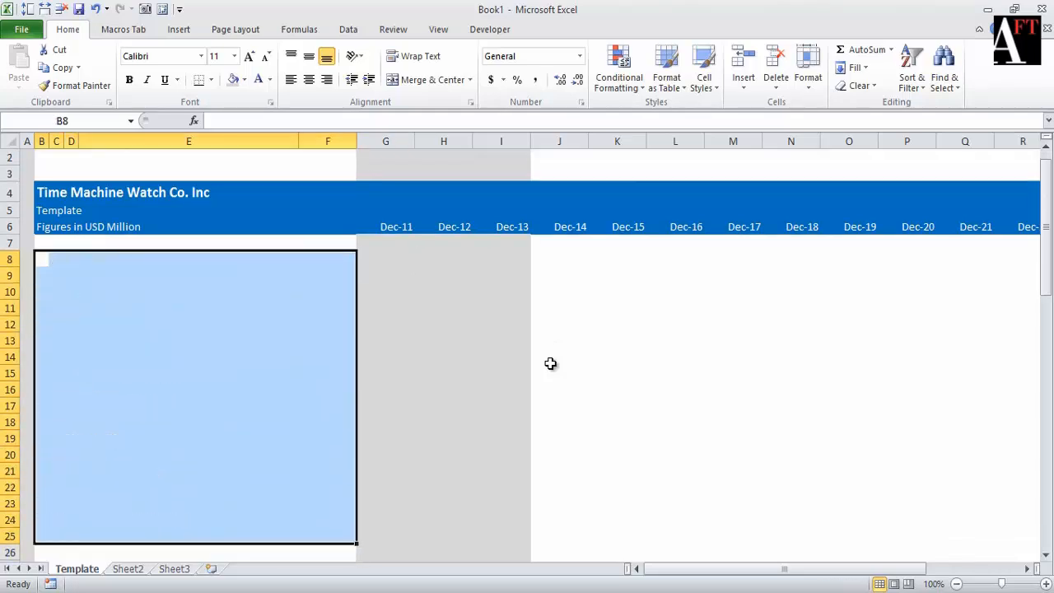
pyautogui.hotkey('ctrl', 'Home')
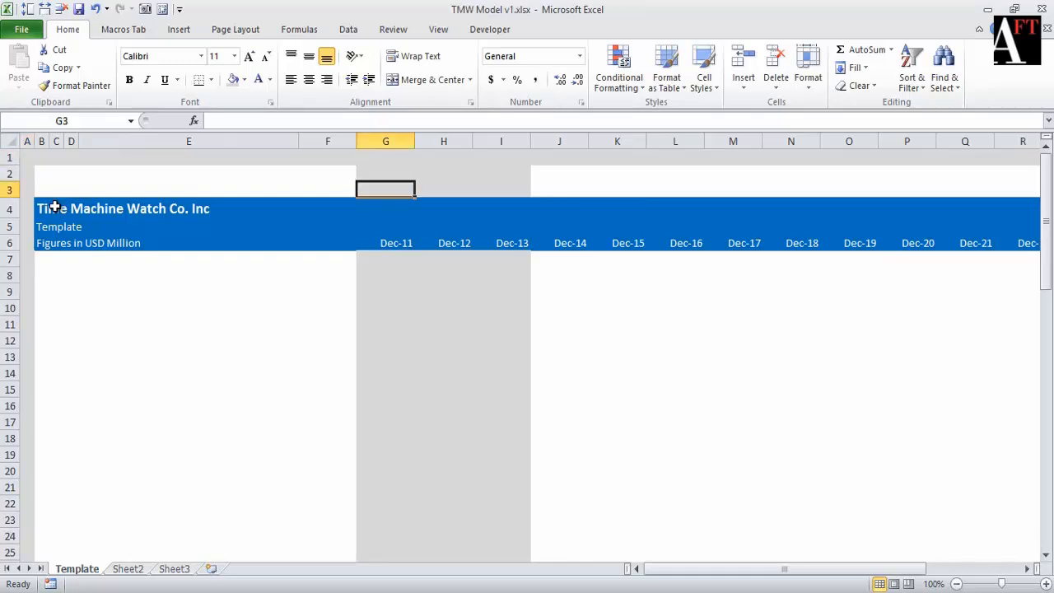
# Add a period to the end of the company title so it reads Time Machine Watch Co. Inc.
pyautogui.doubleClick(43, 208)
pyautogui.write('.')
pyautogui.press('Return')
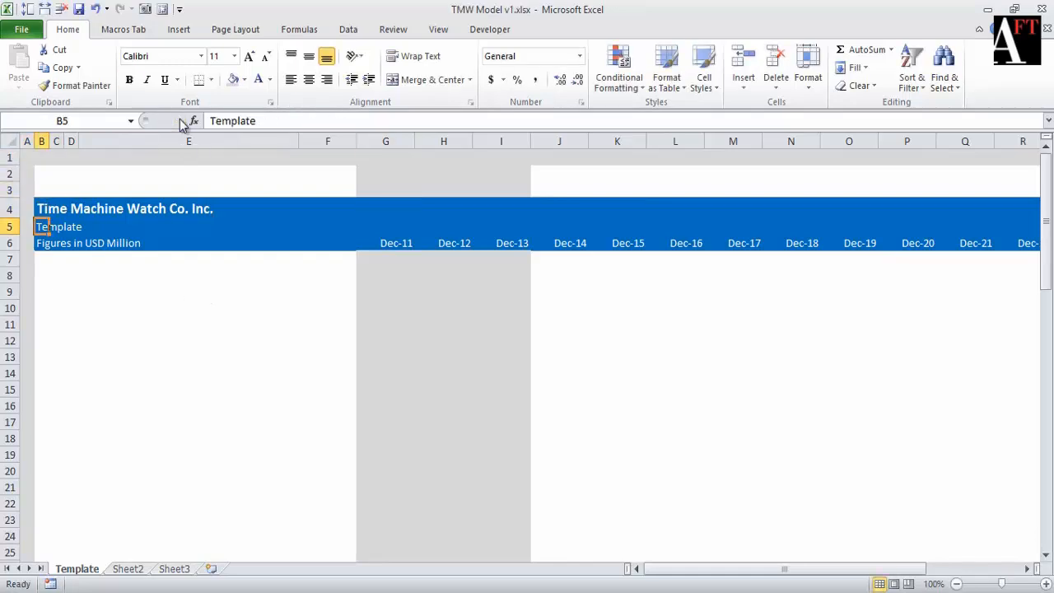
# Enter the heading Historical in cell G3 above the past-year columns.
pyautogui.press('Up')
pyautogui.press('Up')
pyautogui.press('Right')
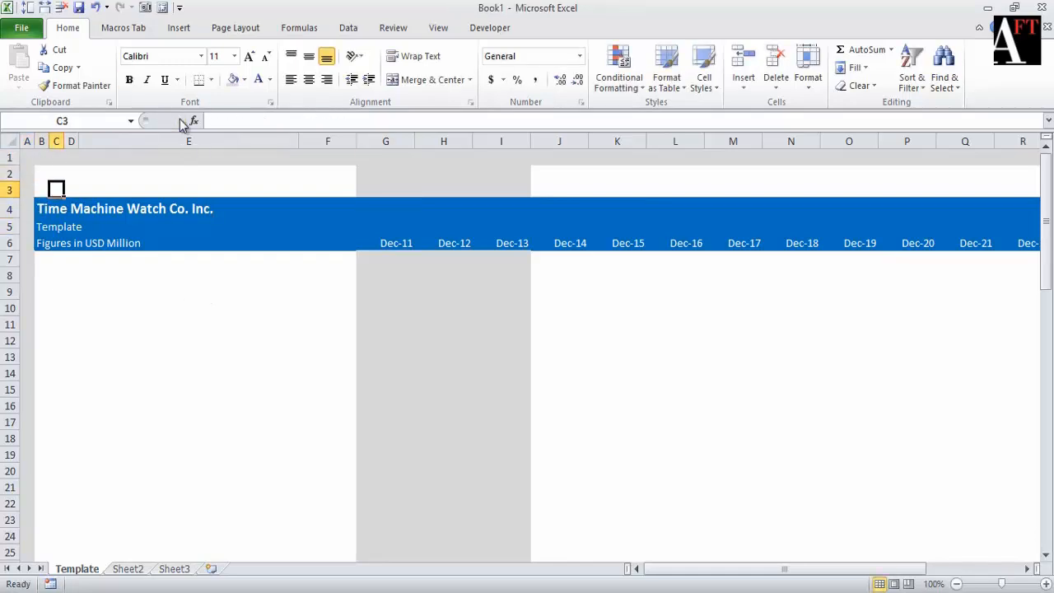
pyautogui.press('Right')
pyautogui.press('Right')
pyautogui.press('Right')
pyautogui.press('Right')
pyautogui.press('Right')
pyautogui.press('Left')
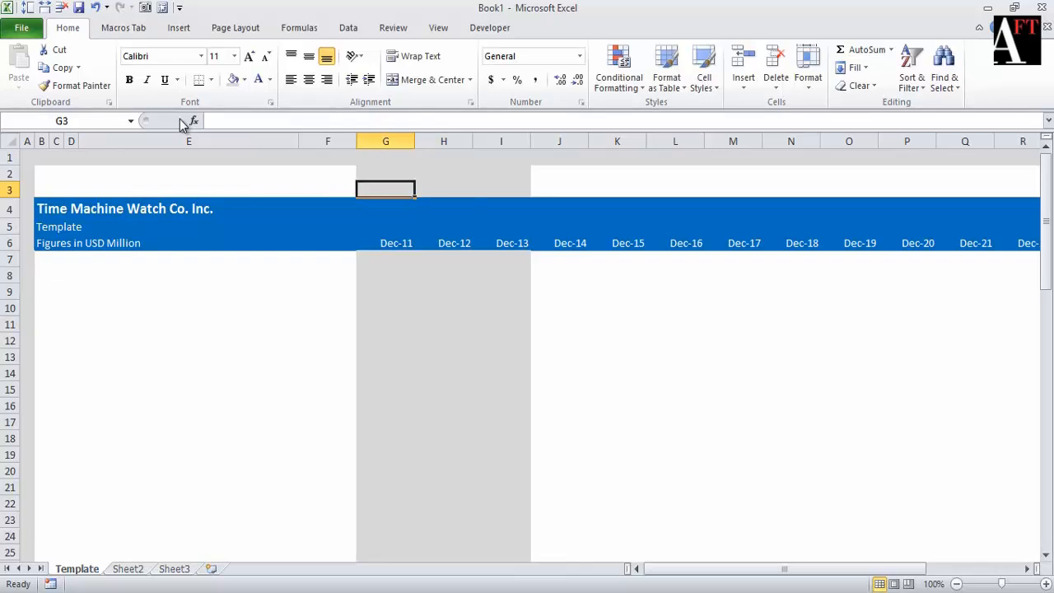
pyautogui.write('Histroca')
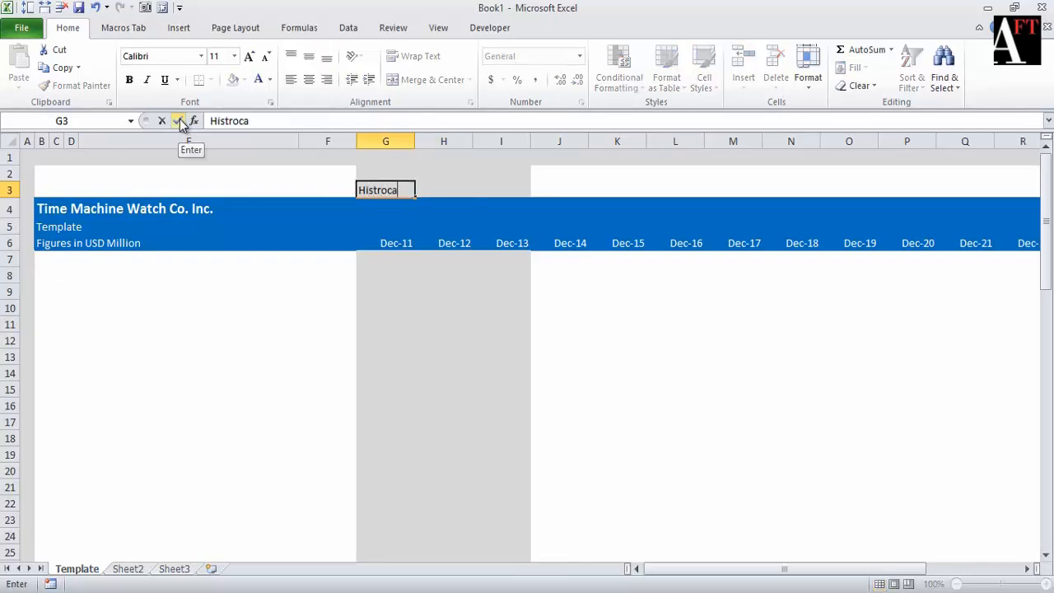
pyautogui.press('BackSpace')
pyautogui.press('BackSpace')
pyautogui.press('BackSpace')
pyautogui.press('BackSpace')
pyautogui.write('orical')
pyautogui.press('Return')
# Align the Historical heading with Center Across Selection over G3:I3.
pyautogui.press('Up')
pyautogui.hotkey('shift', 'Right')
pyautogui.hotkey('shift', 'Right')
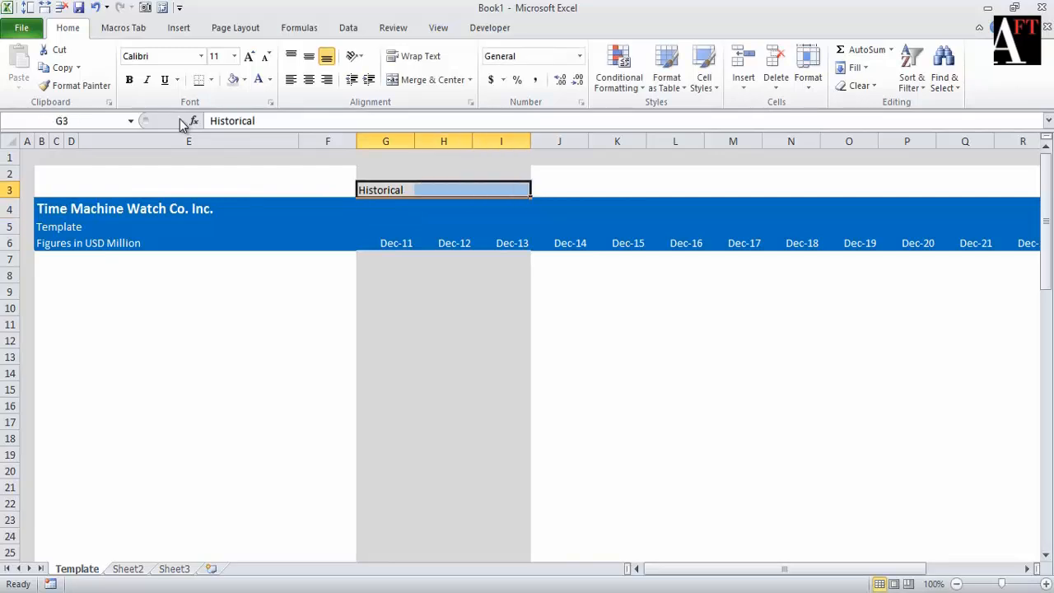
pyautogui.hotkey('ctrl', '1')
pyautogui.click(342, 136)
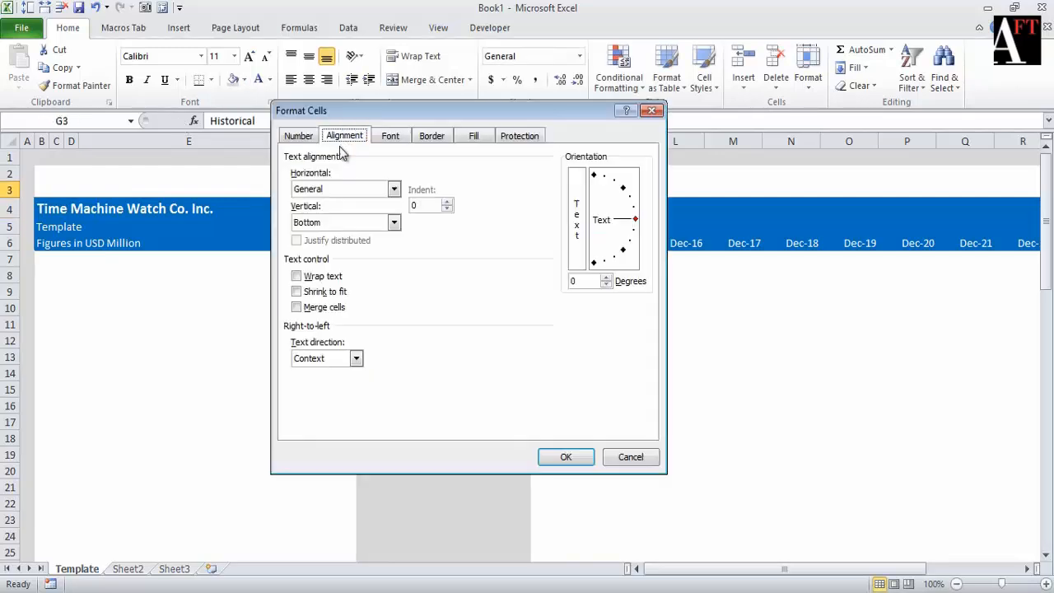
pyautogui.click(341, 190)
pyautogui.click(350, 267)
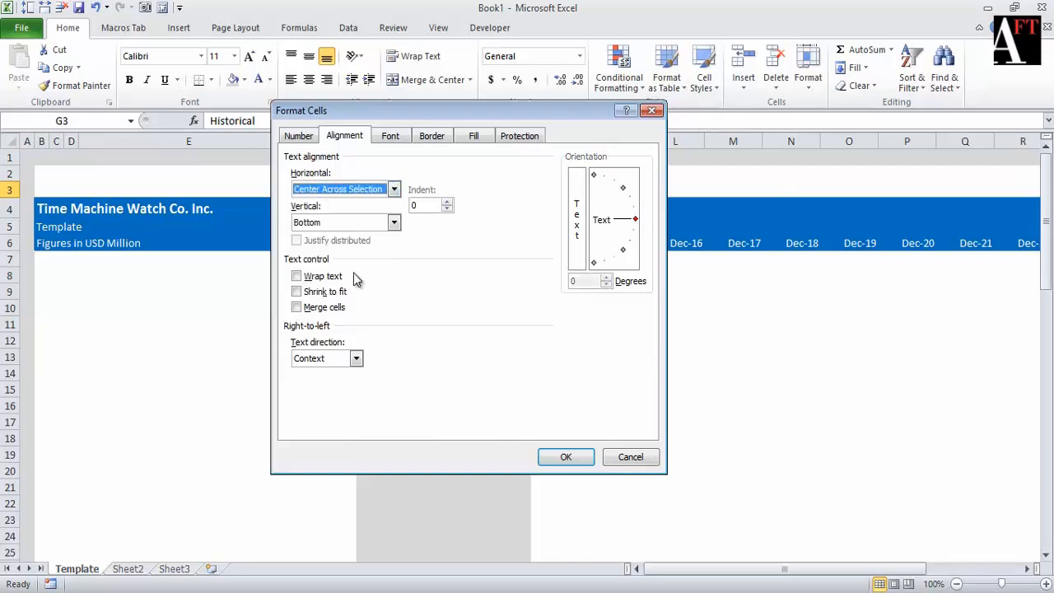
pyautogui.click(565, 457)
pyautogui.press('Right')
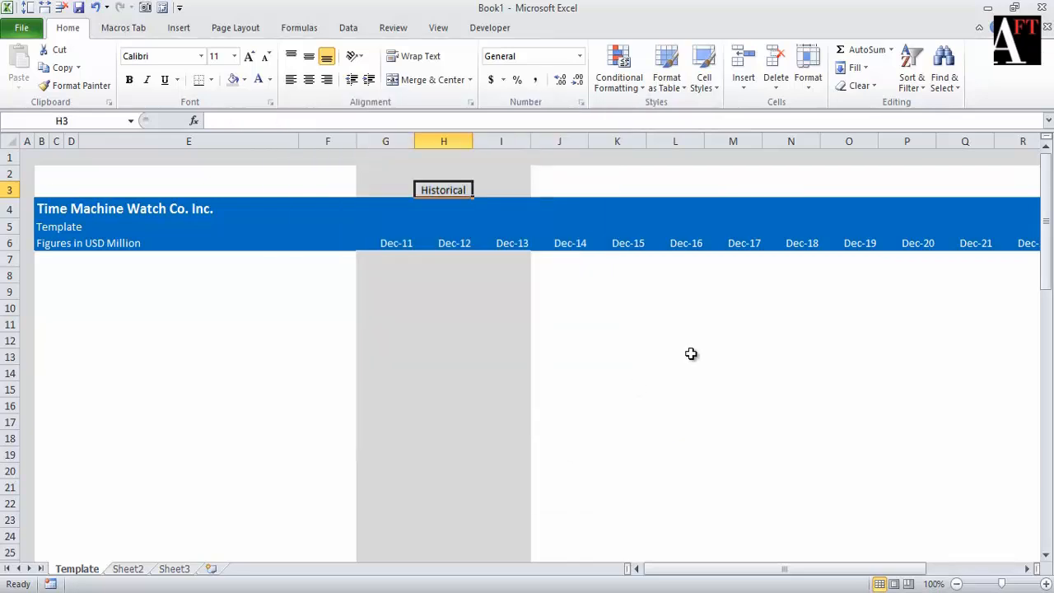
pyautogui.press('Right')
pyautogui.press('Right')
pyautogui.hotkey('shift', 'Right')
pyautogui.hotkey('shift', 'Right')
pyautogui.hotkey('shift', 'Right')
pyautogui.hotkey('shift', 'Right')
pyautogui.hotkey('shift', 'Right')
pyautogui.hotkey('shift', 'Right')
pyautogui.hotkey('shift', 'Right')
pyautogui.hotkey('shift', 'Right')
pyautogui.hotkey('shift', 'Right')
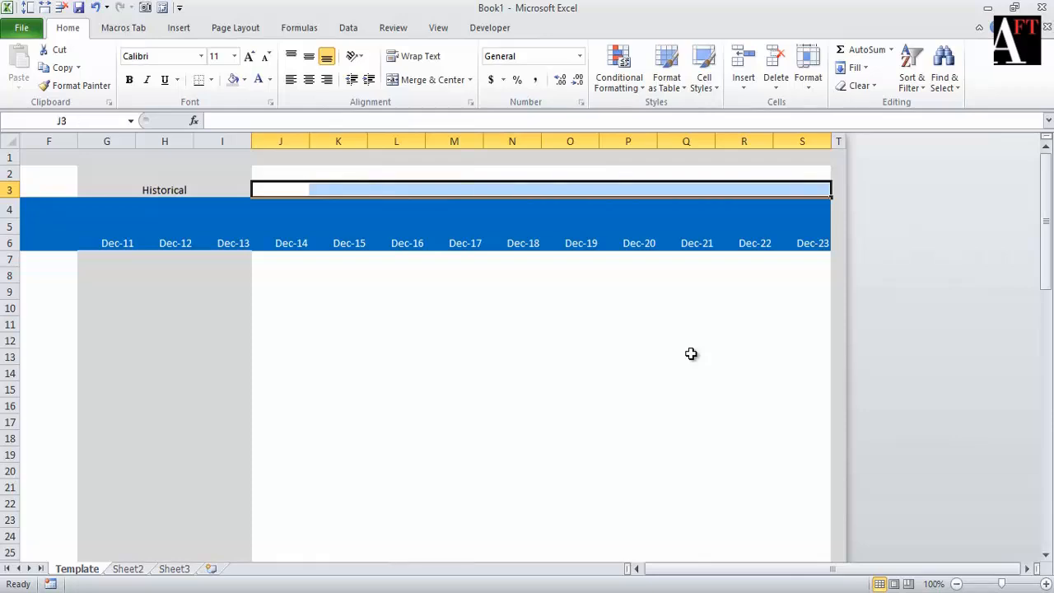
pyautogui.press('Left')
# Enter the heading Projections or Forecasts in cell J3 above the projected-year columns.
pyautogui.press('Right')
pyautogui.write('Projec')
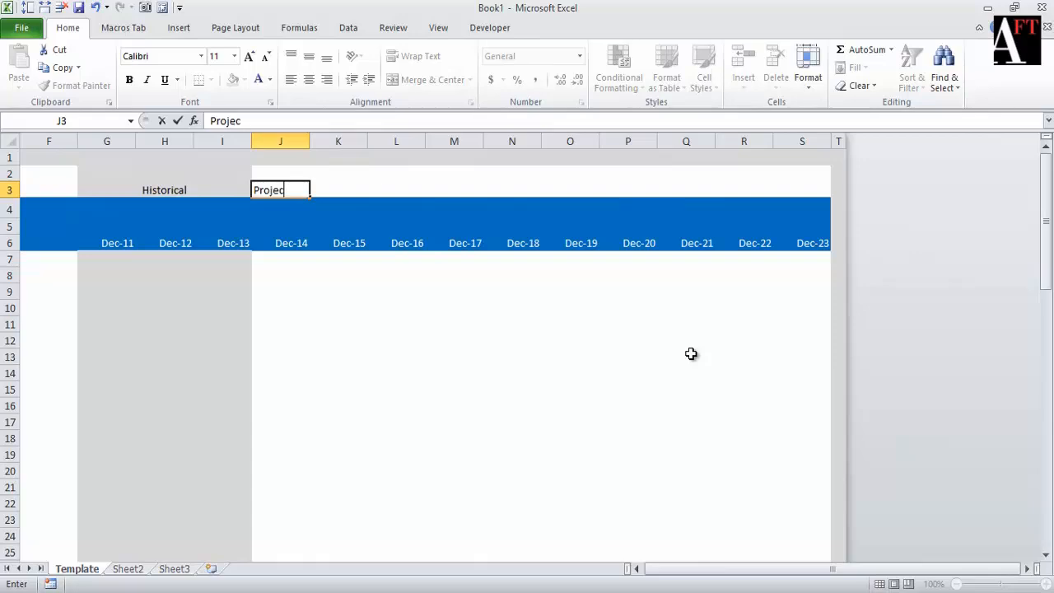
pyautogui.write('tios')
pyautogui.write('ns or For')
pyautogui.write('ecast')
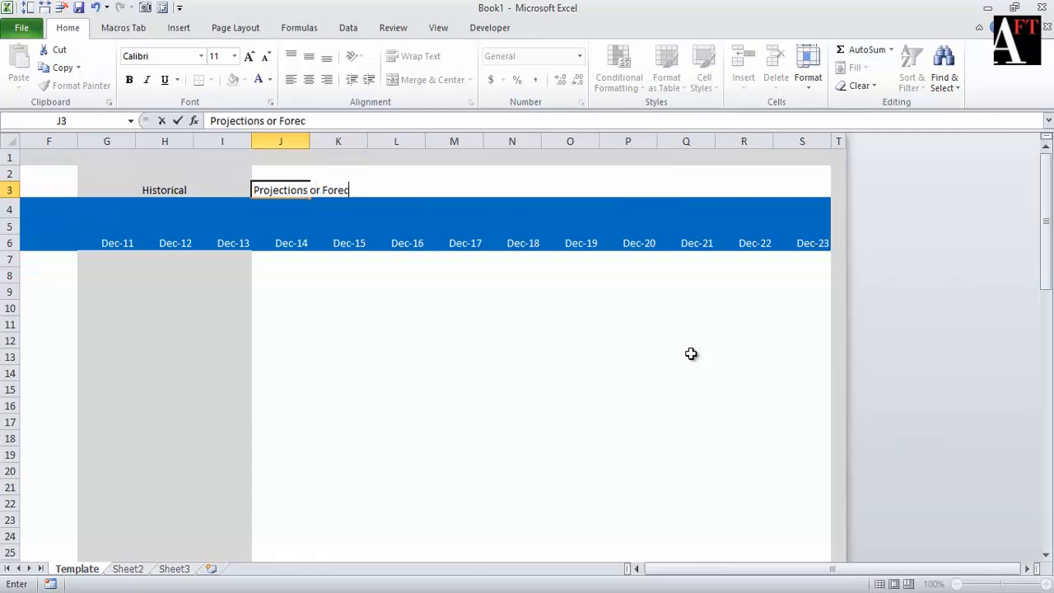
pyautogui.hotkey('ctrl', 'Return')
# Align the Projections or Forecasts heading with Center Across Selection over J3:S3.
pyautogui.hotkey('shift', 'Right')
pyautogui.hotkey('shift', 'Right')
pyautogui.hotkey('shift', 'Right')
pyautogui.hotkey('shift', 'Right')
pyautogui.hotkey('shift', 'Right')
pyautogui.hotkey('shift', 'Right')
pyautogui.hotkey('shift', 'Right')
pyautogui.hotkey('shift', 'Right')
pyautogui.hotkey('shift', 'Right')
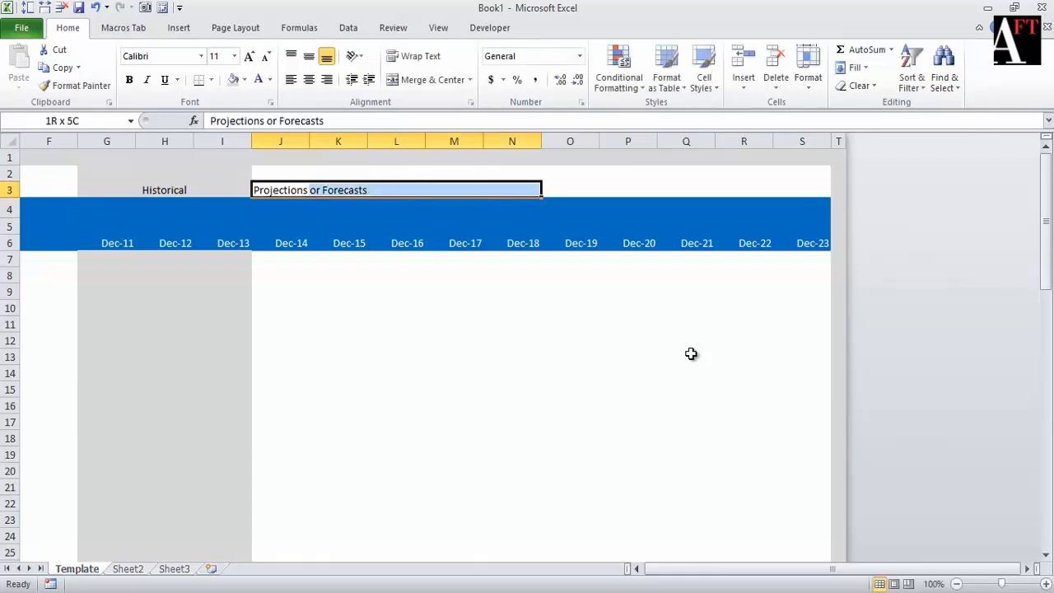
pyautogui.hotkey('ctrl', '1')
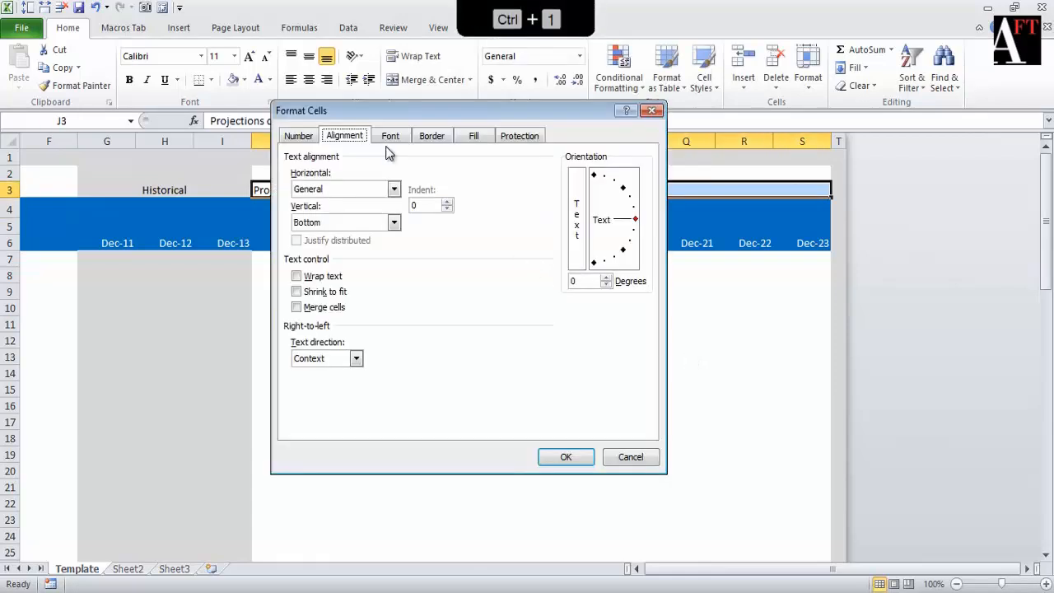
pyautogui.click(332, 189)
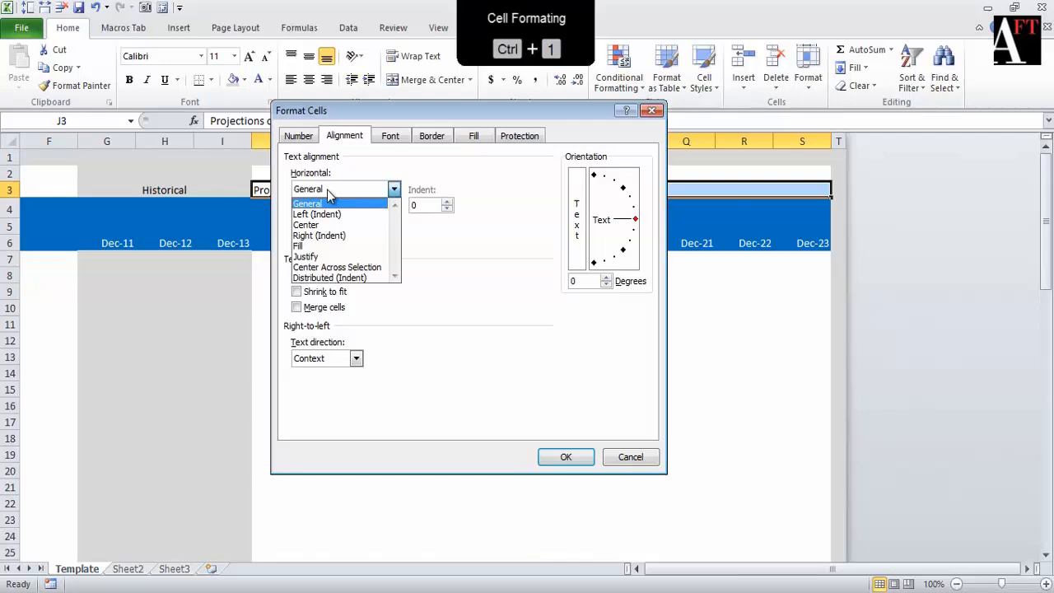
pyautogui.click(333, 265)
pyautogui.click(565, 457)
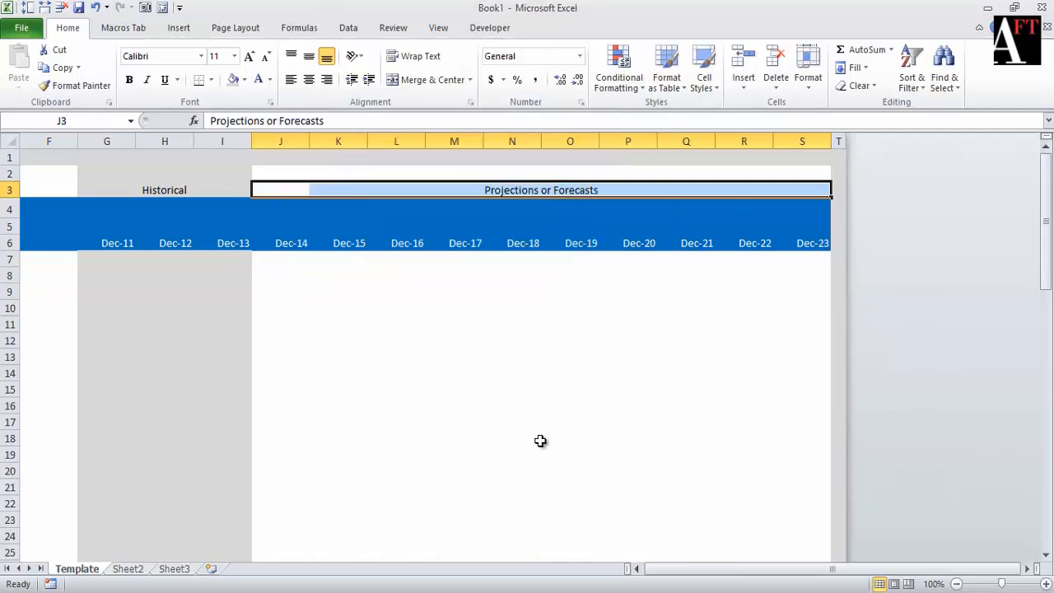
# Return to cell A1 and save the workbook to the Desktop as TMW Model v1.xlsx.
pyautogui.press('Left')
pyautogui.press('Home')
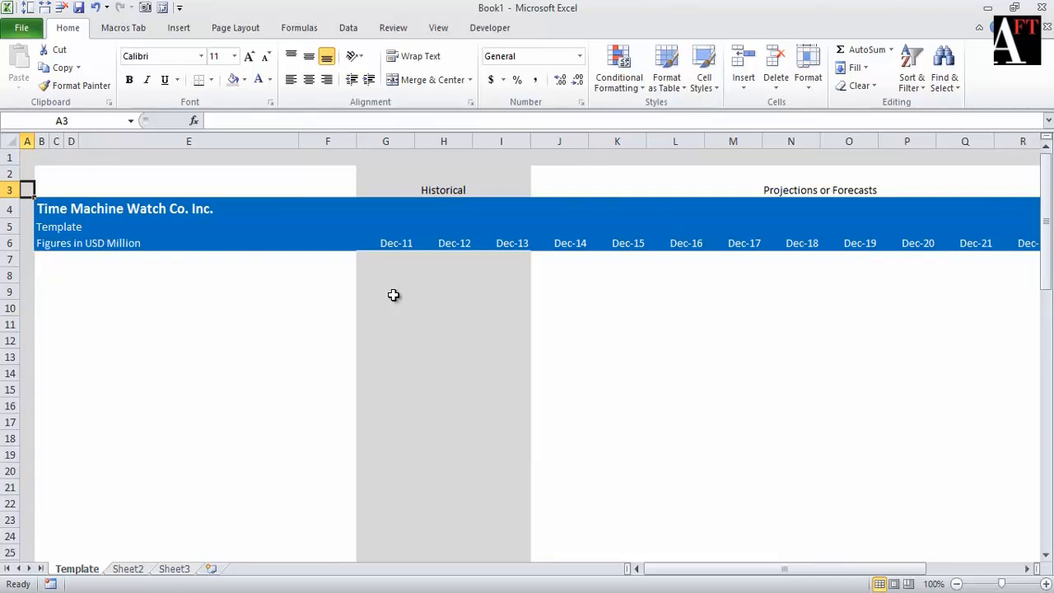
pyautogui.hotkey('ctrl', 'Home')
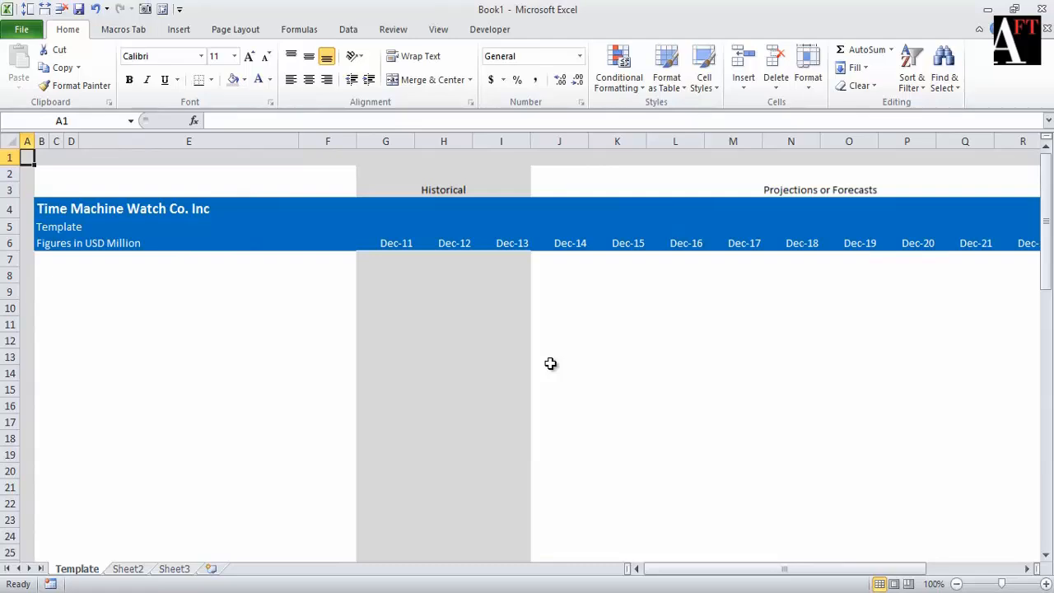
pyautogui.hotkey('alt', 'f')
pyautogui.press('Escape')
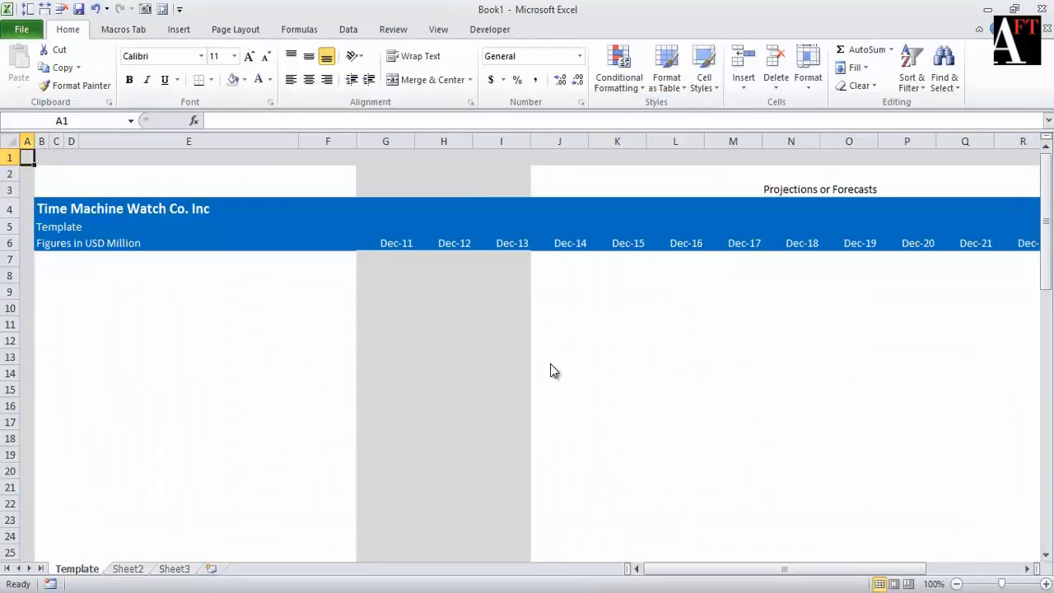
pyautogui.press('F12')
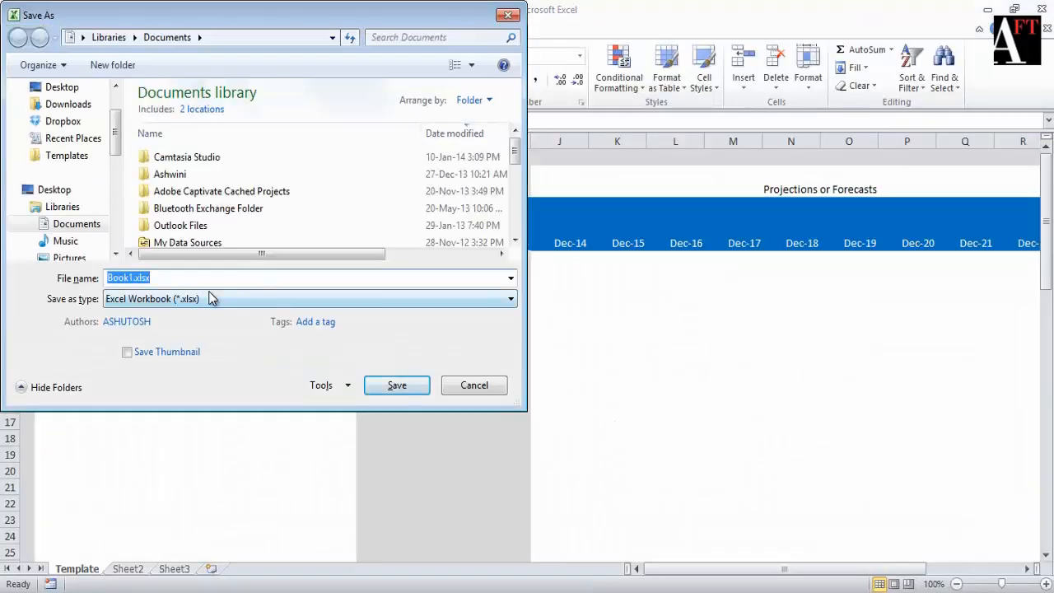
pyautogui.write('TMW Model ')
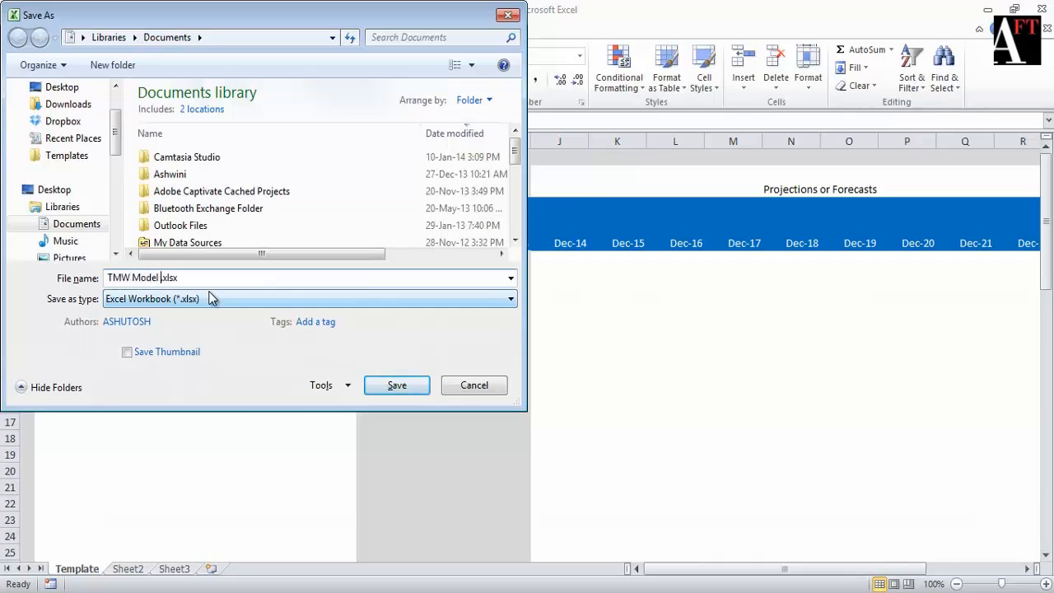
pyautogui.write('v1')
pyautogui.click(55, 88)
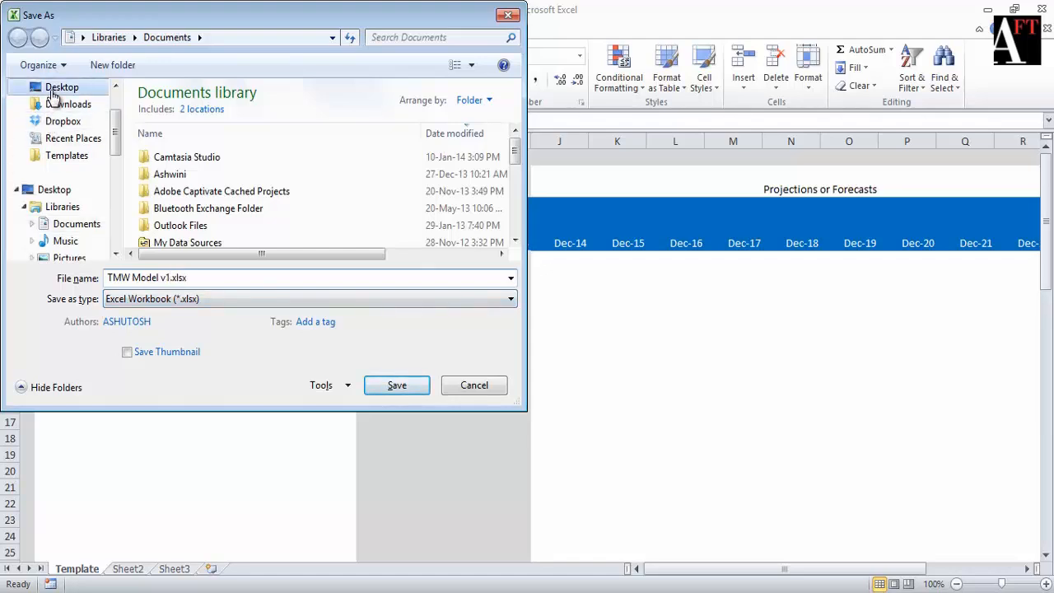
pyautogui.click(392, 389)
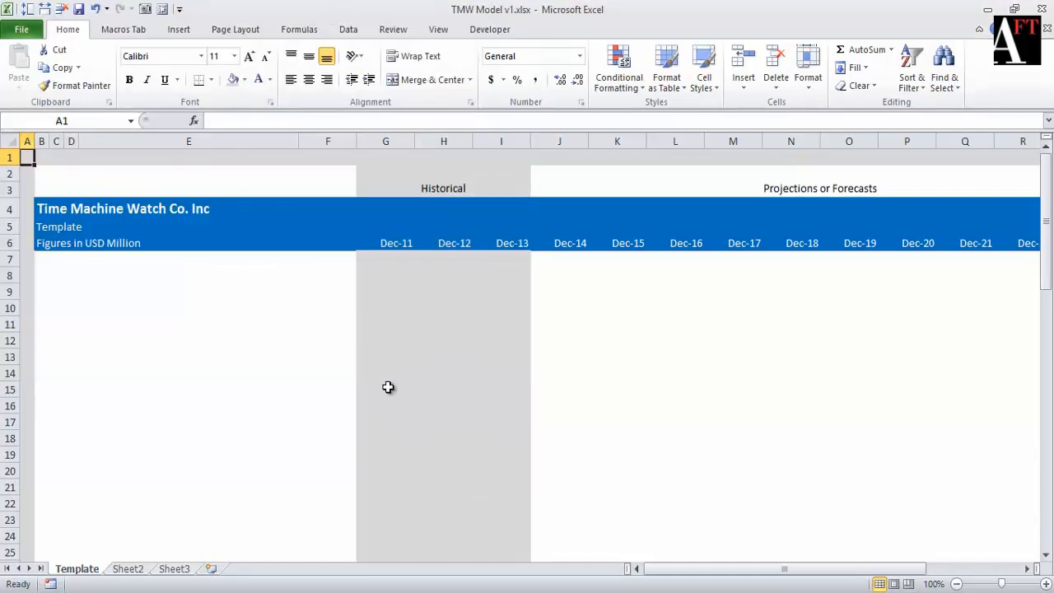